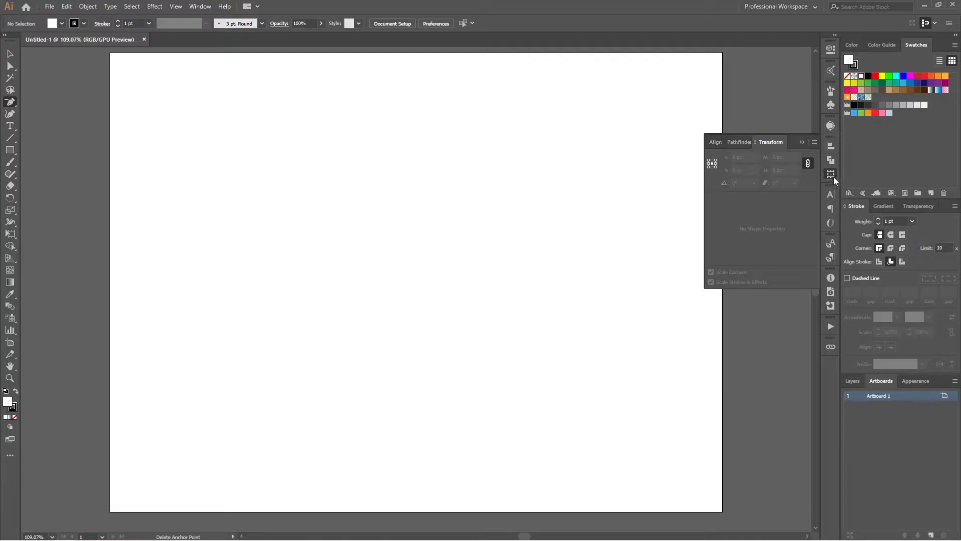
click(365, 266)
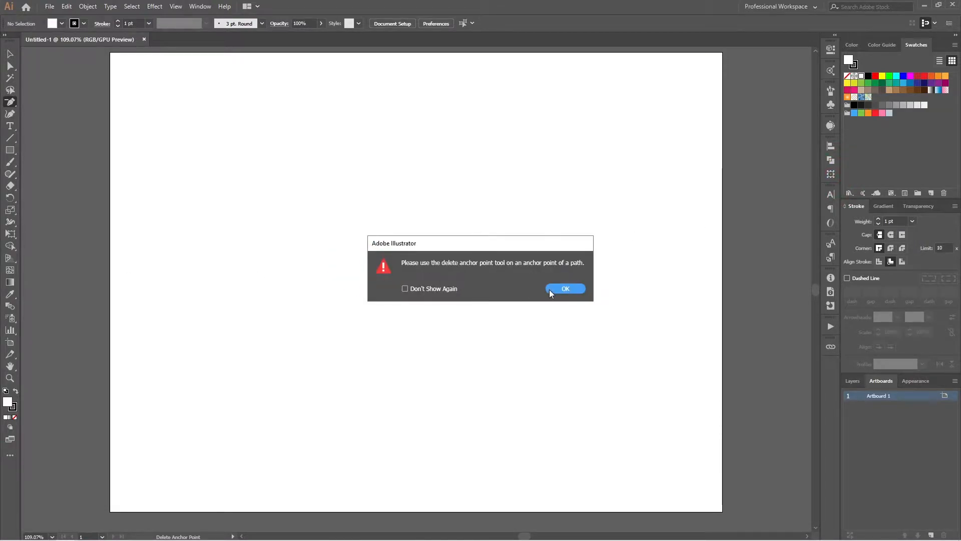
click(570, 291)
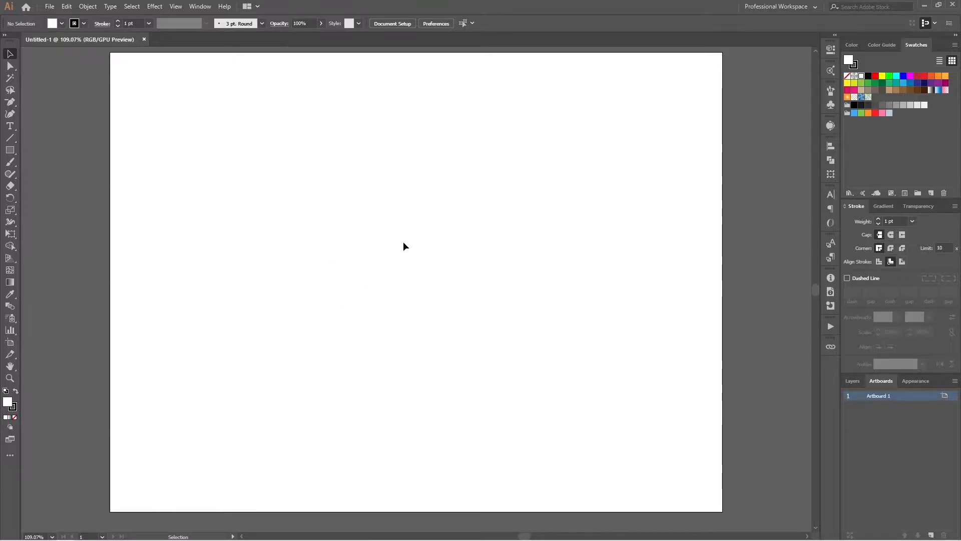
- Add a text object reading "WORD MARK" on the artboard
key(t)
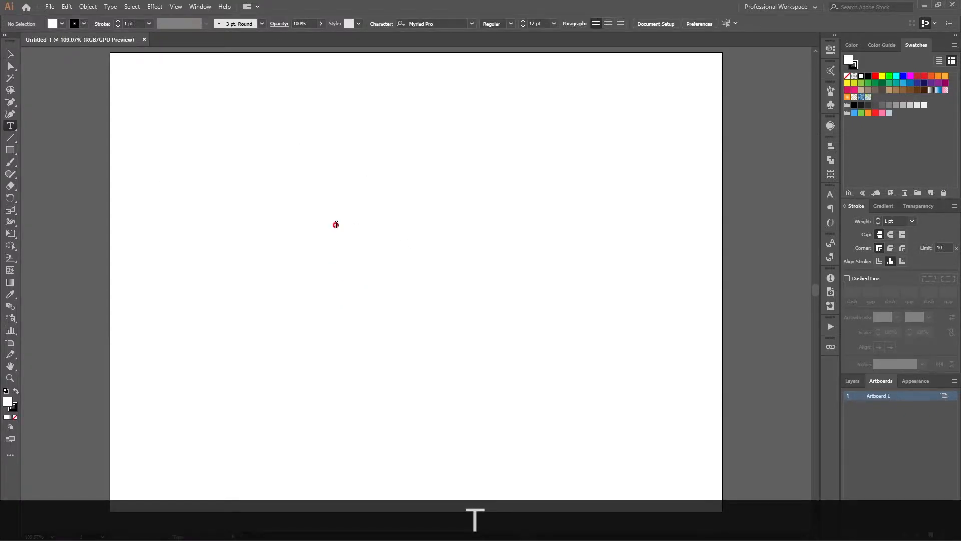
click(336, 225)
text(WORK)
key(BackSpace)
text(D MARK)
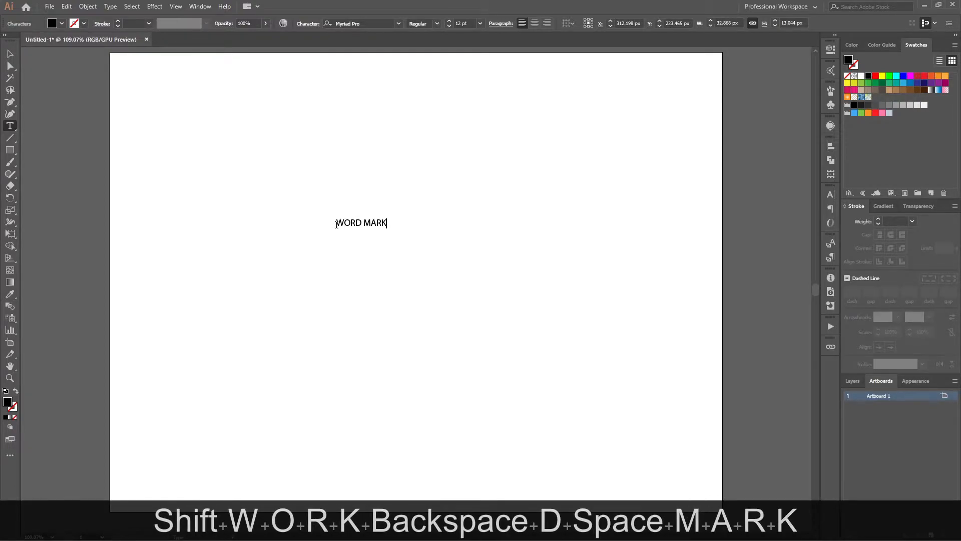
click(10, 54)
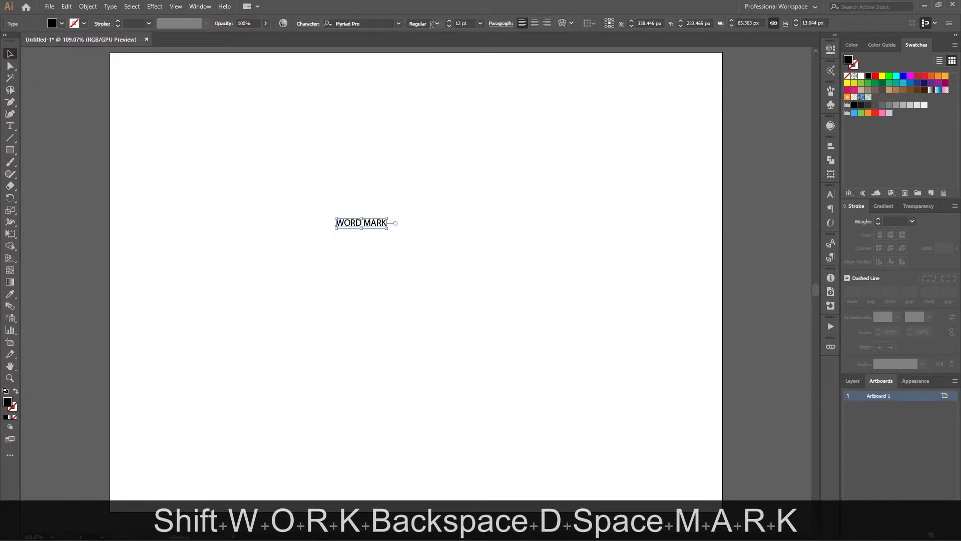
- Set the text's font to Poppins Black
click(360, 23)
text(popp)
scroll(418, 270, down, 2)
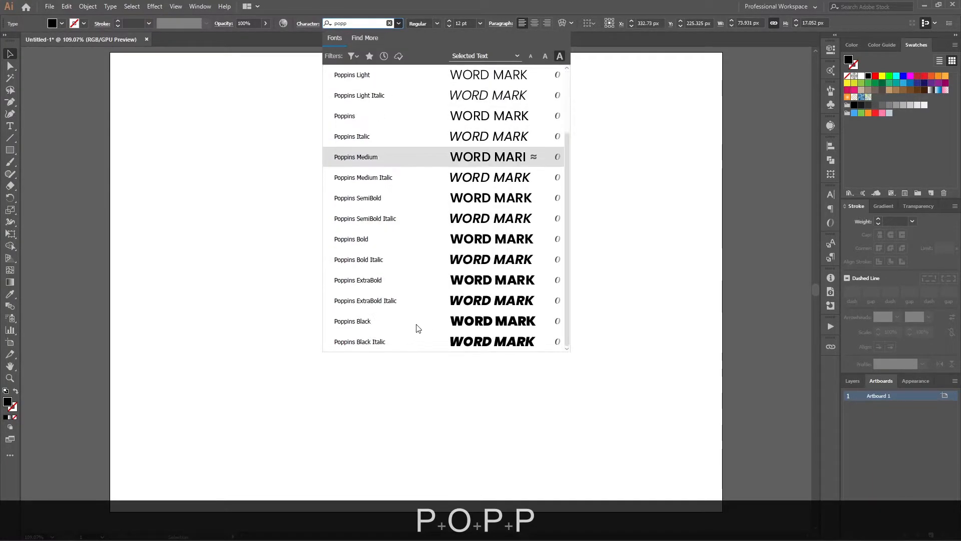
click(406, 325)
click(365, 327)
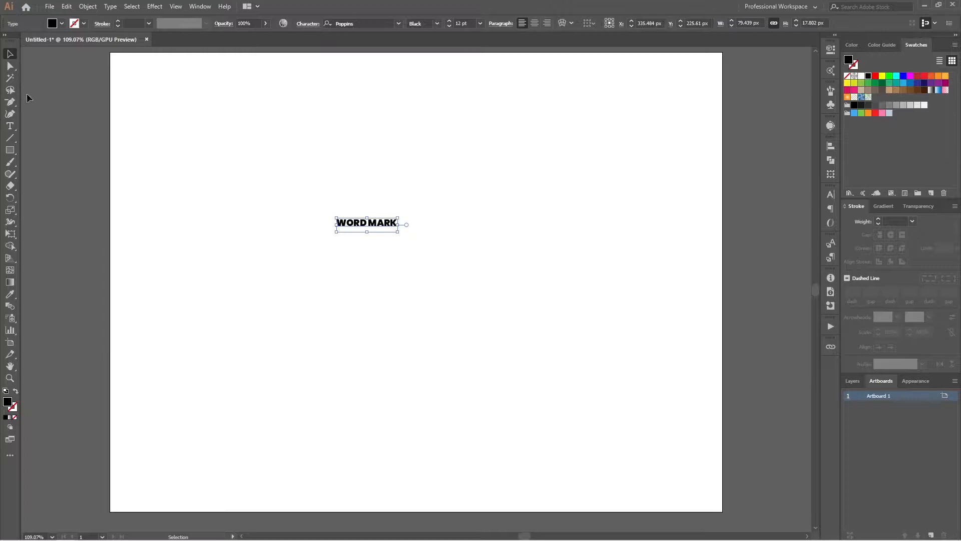
- Enlarge the WORD MARK text proportionally to about 451 px wide and place it above the middle of the artboard
drag(398, 224, 541, 317)
drag(446, 234, 494, 254)
key(ctrl+KP_1)
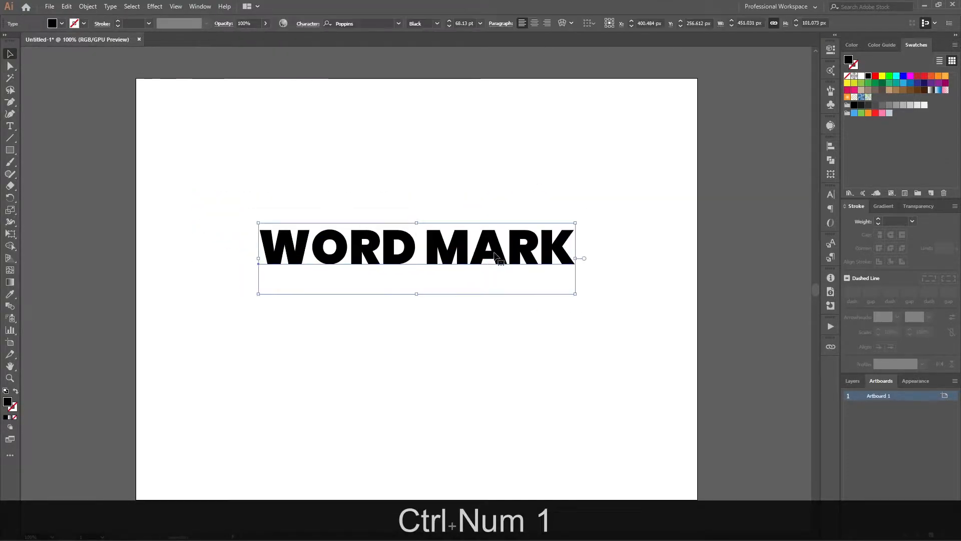
key(ctrl+KP_0)
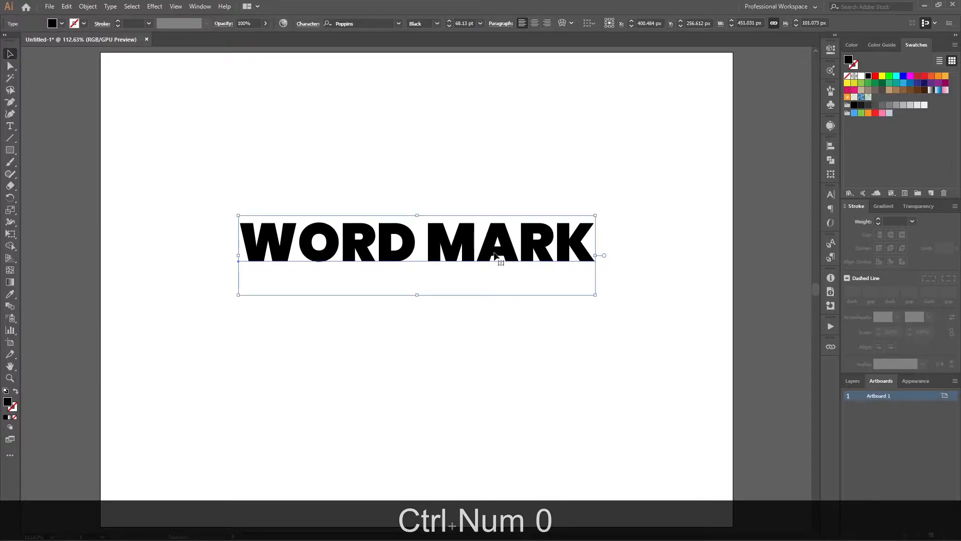
- Move the WORD MARK text up toward the artboard's upper edge
click(561, 393)
click(450, 243)
click(437, 303)
drag(449, 234, 436, 145)
click(414, 283)
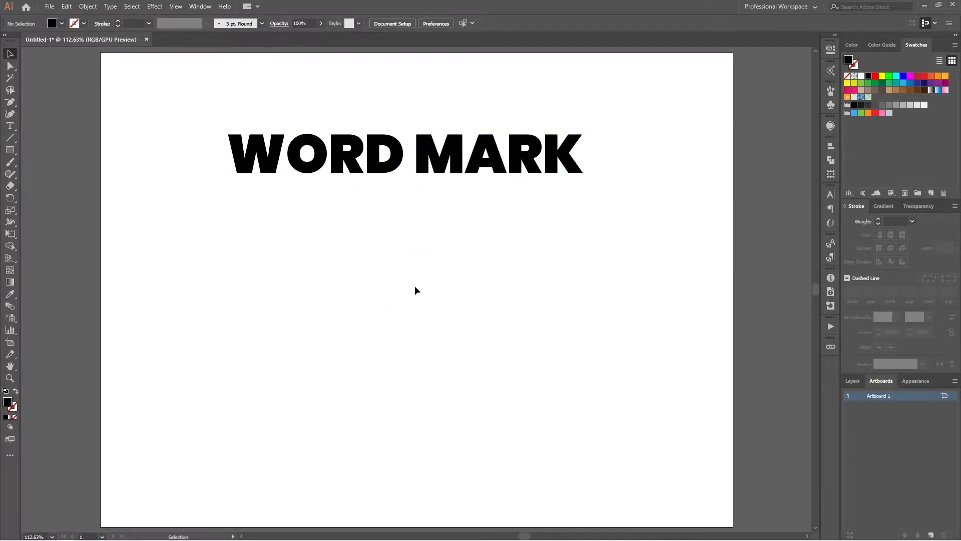
- Duplicate the WORD MARK text and place the copy above the artboard
scroll(442, 188, up, 7)
click(442, 235)
drag(447, 238, 441, 102)
scroll(471, 193, down, 5)
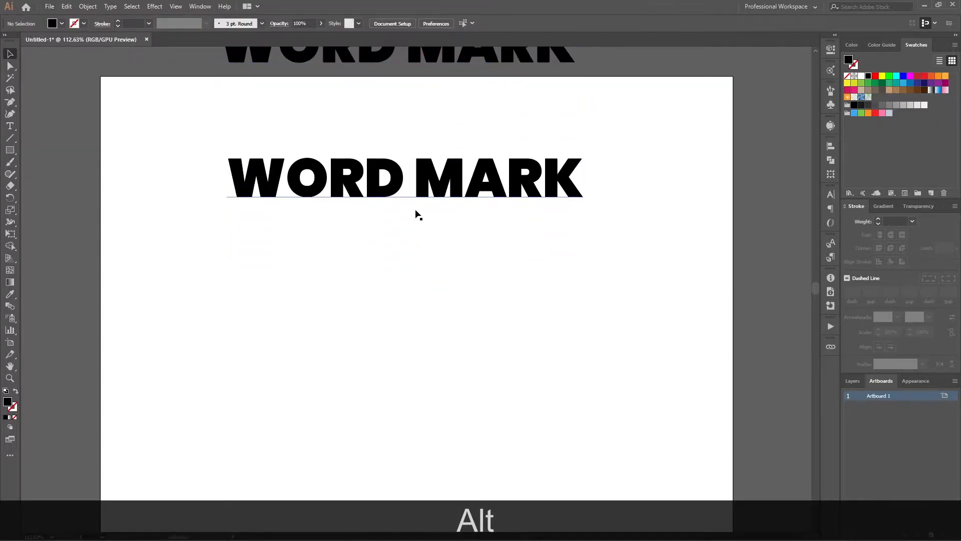
scroll(406, 205, down, 3)
scroll(396, 195, up, 3)
- Convert the WORD MARK text on the artboard to outlines
drag(397, 195, 404, 283)
key(ctrl+shift+o)
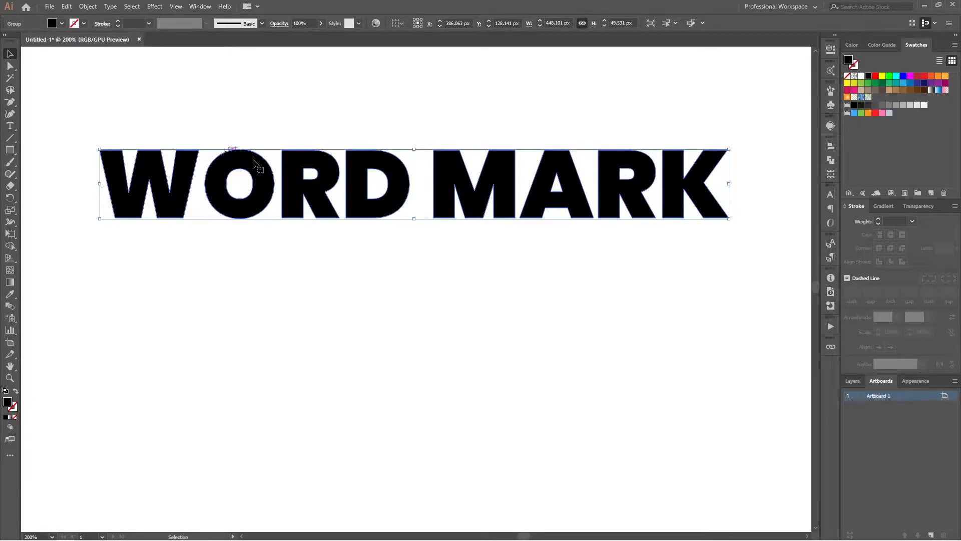
click(253, 326)
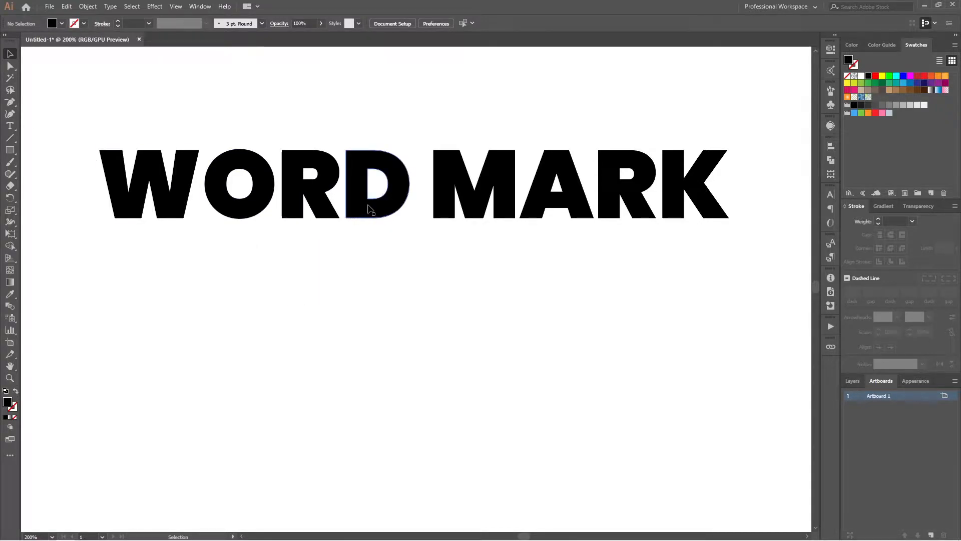
- Draw a 50 px circle centered on the letter O so it covers the letter, and lock the circle
key(l)
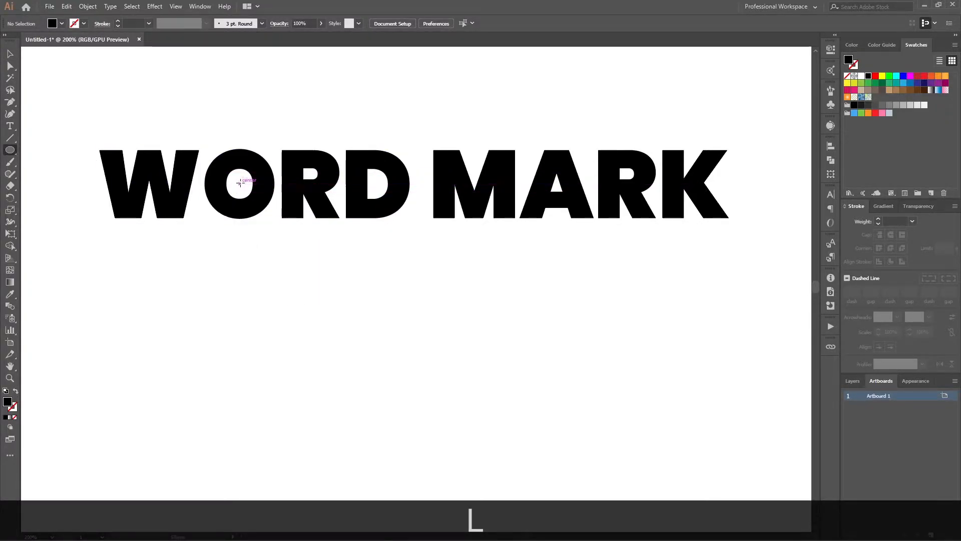
drag(241, 183, 275, 213)
key(ctrl+shift+alt+2)
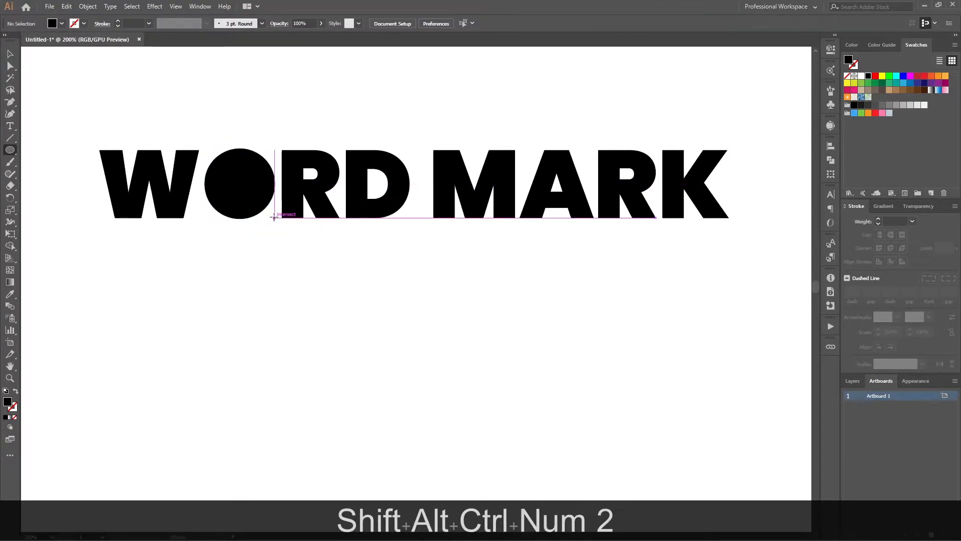
- Delete the original O outline beneath the circle, including its inner path
key(a)
click(253, 190)
click(261, 207)
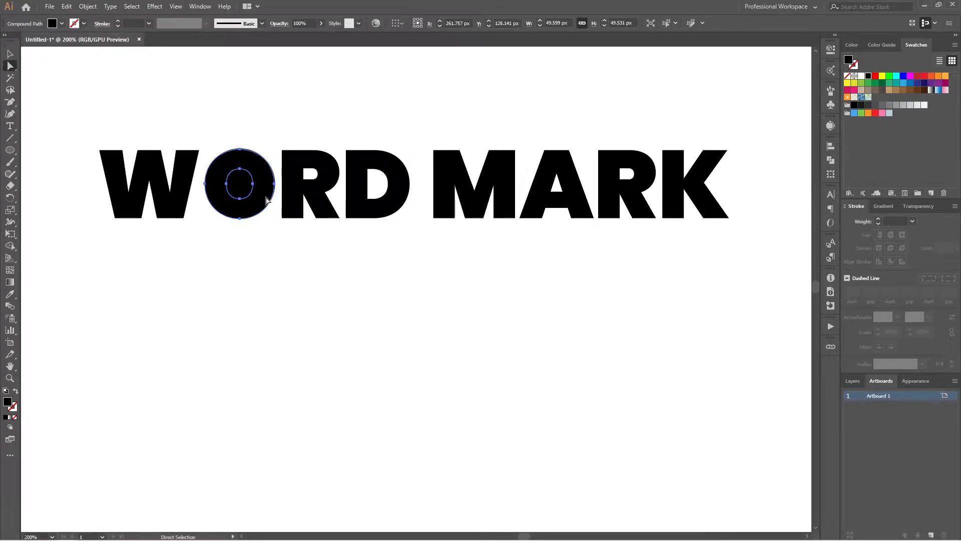
key(Delete)
key(Delete)
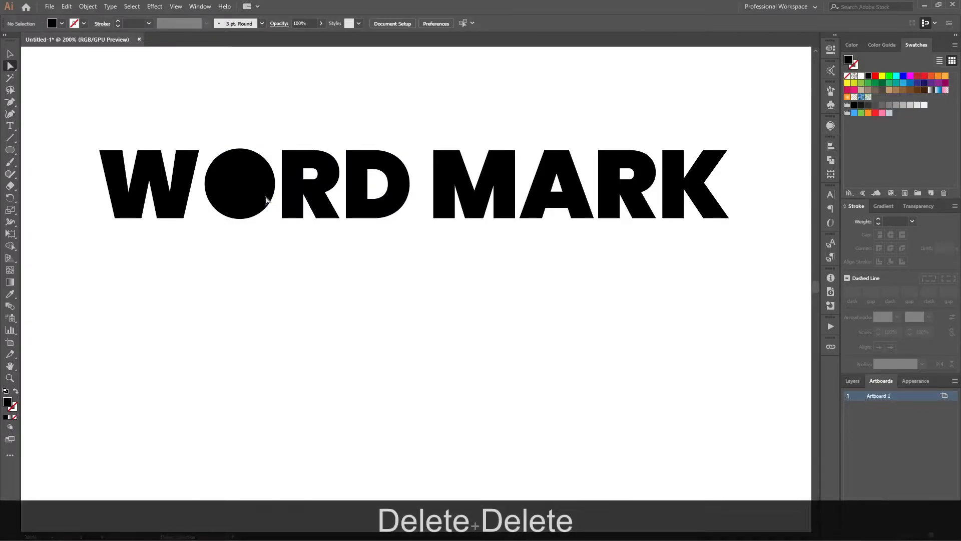
drag(257, 141, 206, 295)
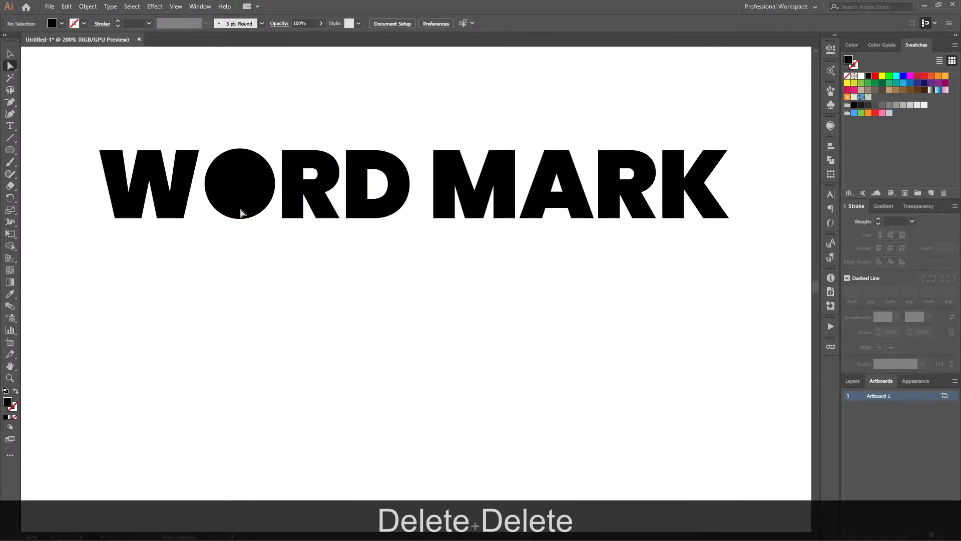
- Unlock the circle that replaces the O
key(ctrl+alt+2)
click(255, 187)
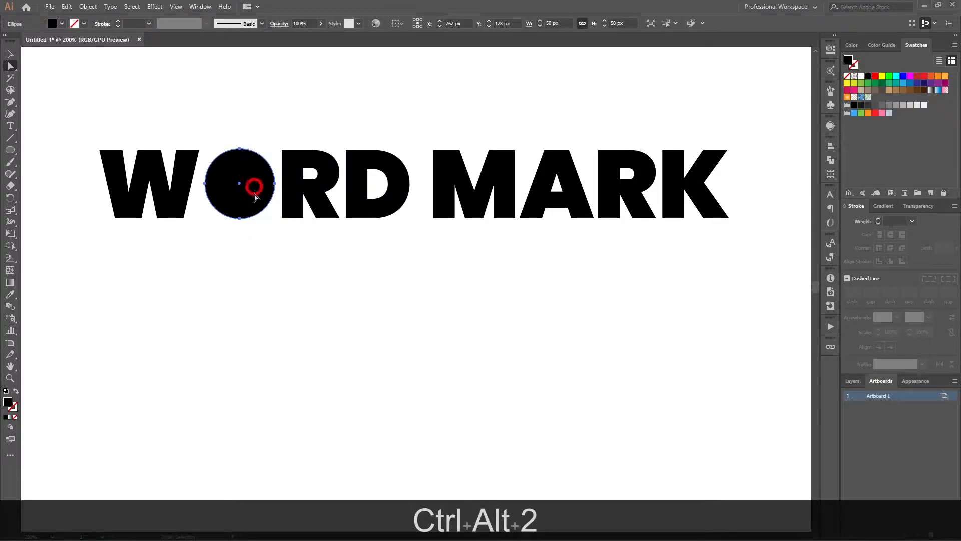
click(260, 268)
key(v)
click(320, 260)
click(246, 179)
click(243, 263)
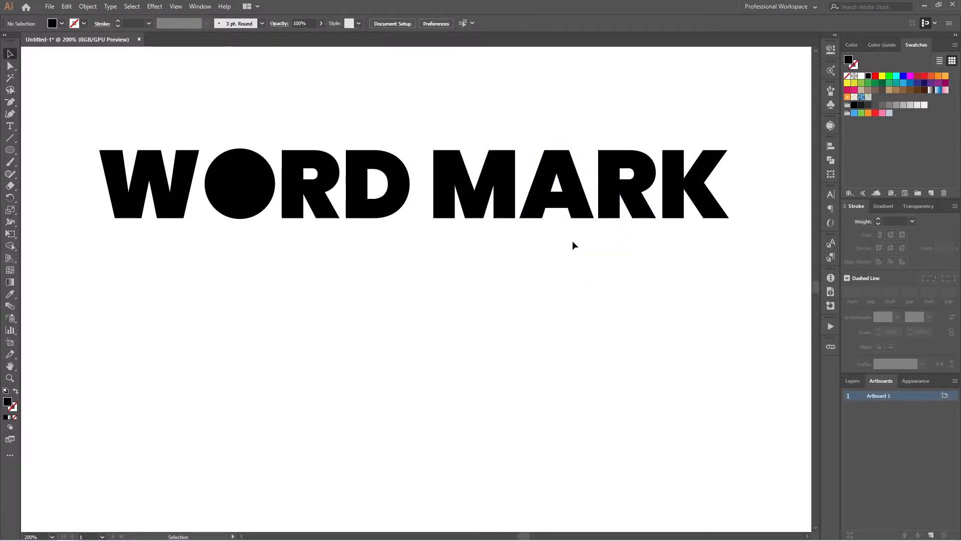
- Draw an upright triangle over the letter A with the Polygon tool, reducing the sides to three
click(10, 150)
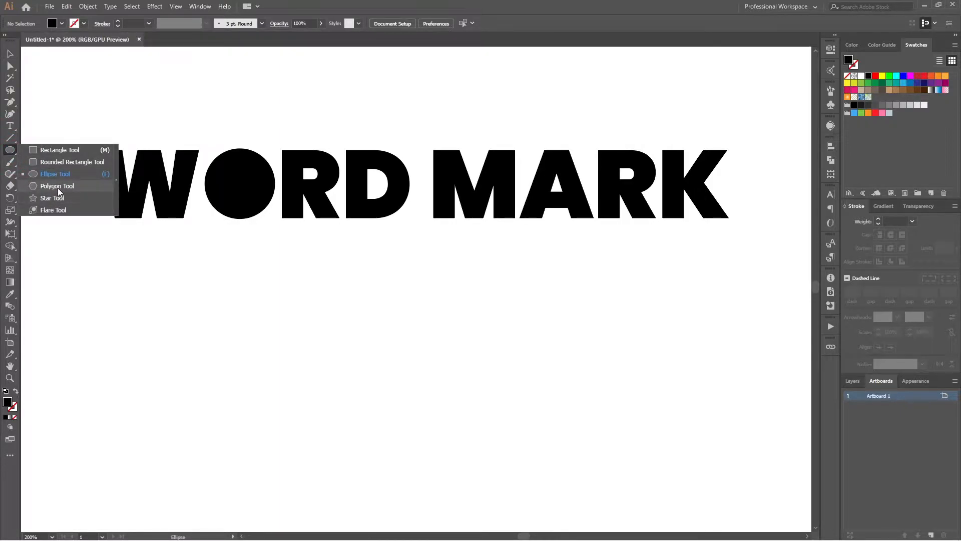
click(55, 186)
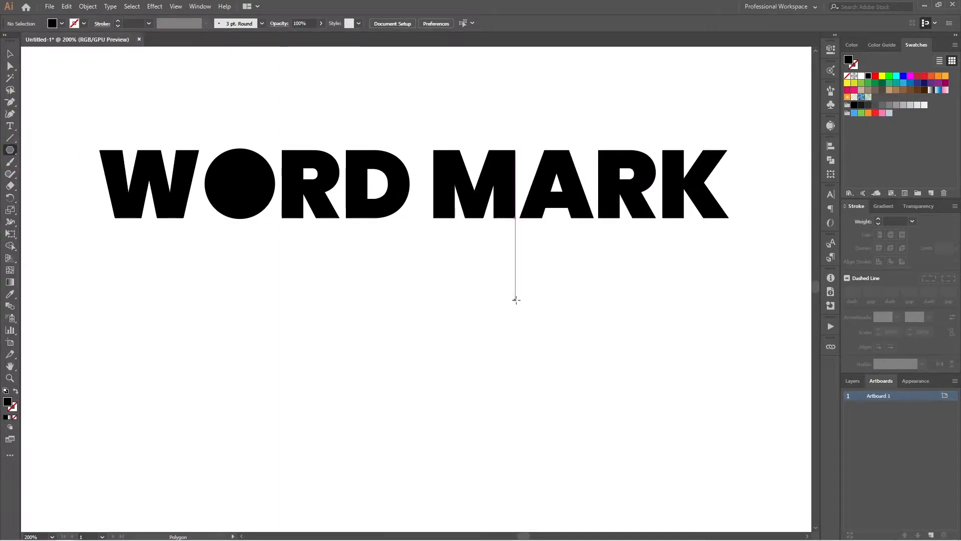
drag(489, 250, 524, 306)
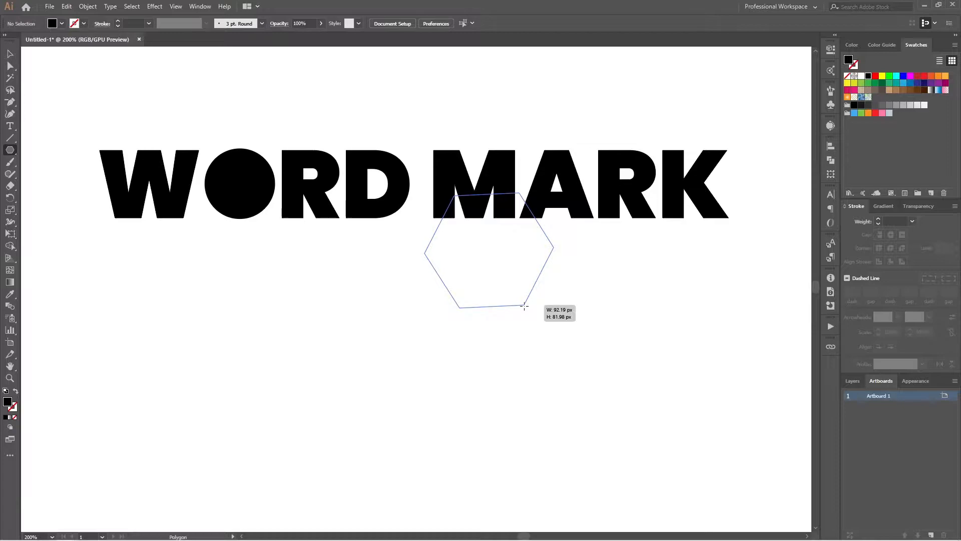
key(Down)
key(Down)
key(Down)
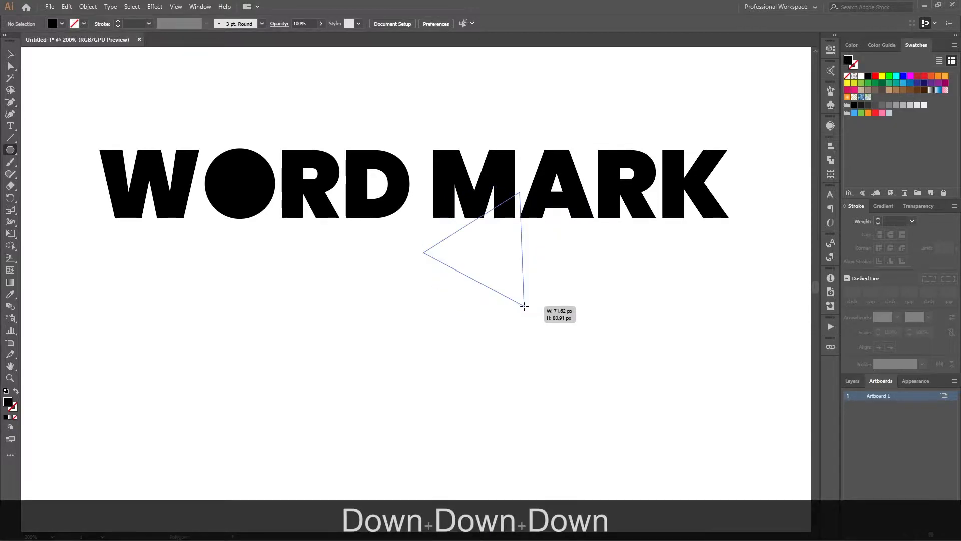
drag(524, 306, 590, 230)
key(space)
key(v)
click(558, 251)
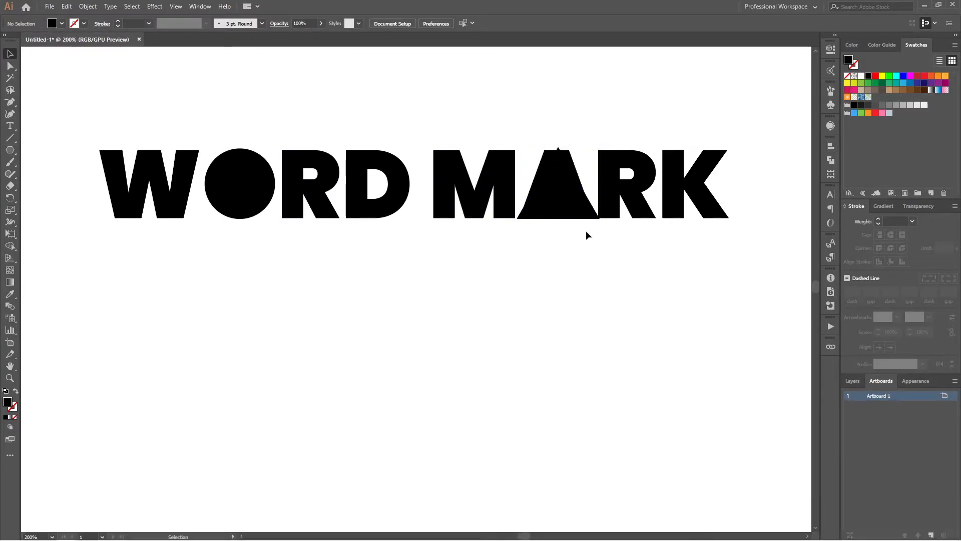
- Resize the triangle over the A to about 66 px wide and 48 px high, widening its base
scroll(568, 189, up, 3)
drag(592, 322, 467, 350)
click(423, 295)
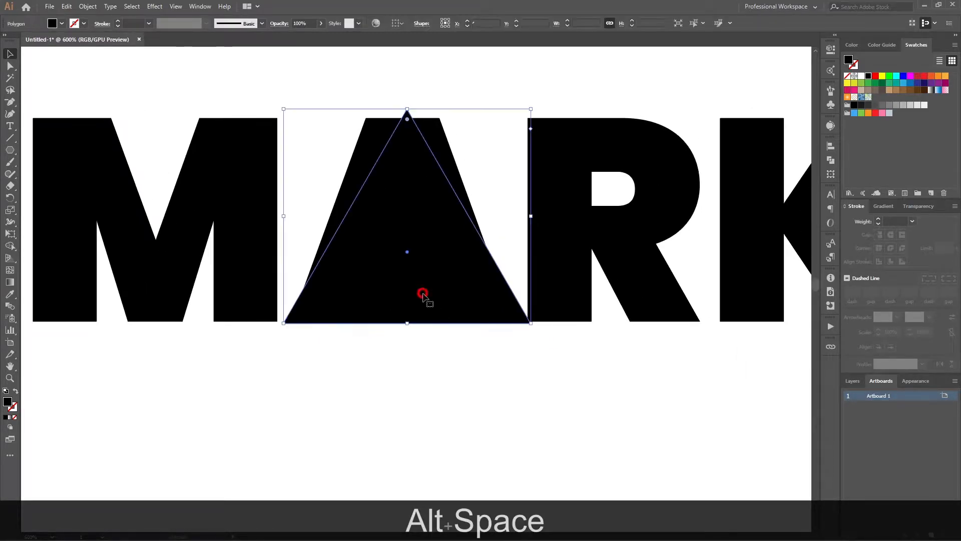
drag(408, 323, 408, 320)
drag(530, 320, 549, 323)
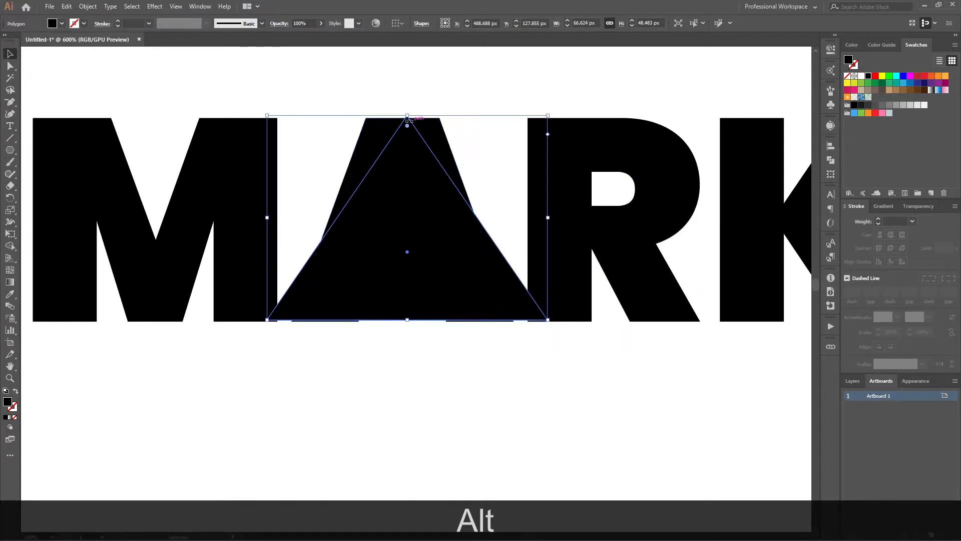
drag(407, 117, 407, 120)
drag(407, 318, 409, 325)
- Turn off Snap to Pixel and extend the triangle's base down to the bottom edge of the letters
scroll(328, 324, up, 10)
scroll(491, 373, down, 1)
drag(590, 382, 400, 275)
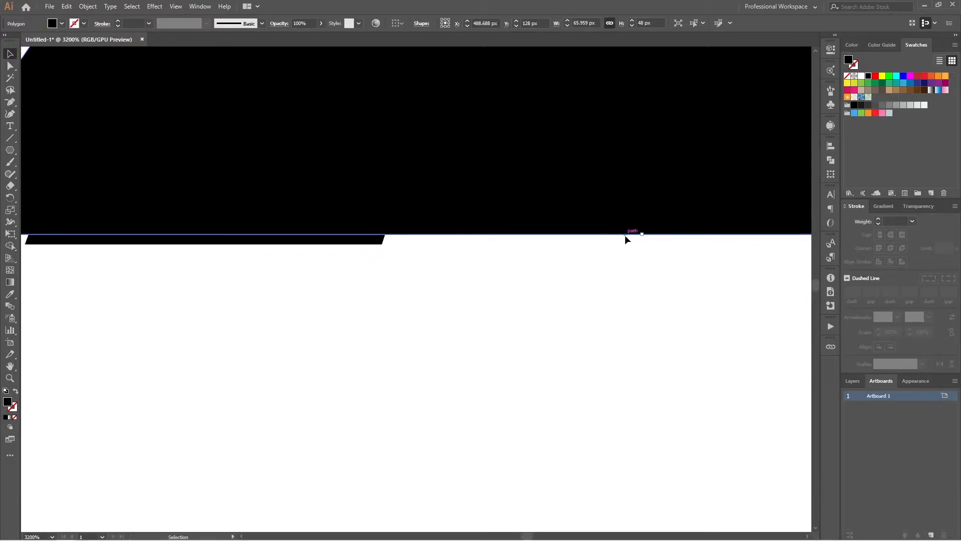
mouse_move(641, 233)
mouse_down()
mouse_move(644, 257)
mouse_move(641, 233)
mouse_up()
click(177, 6)
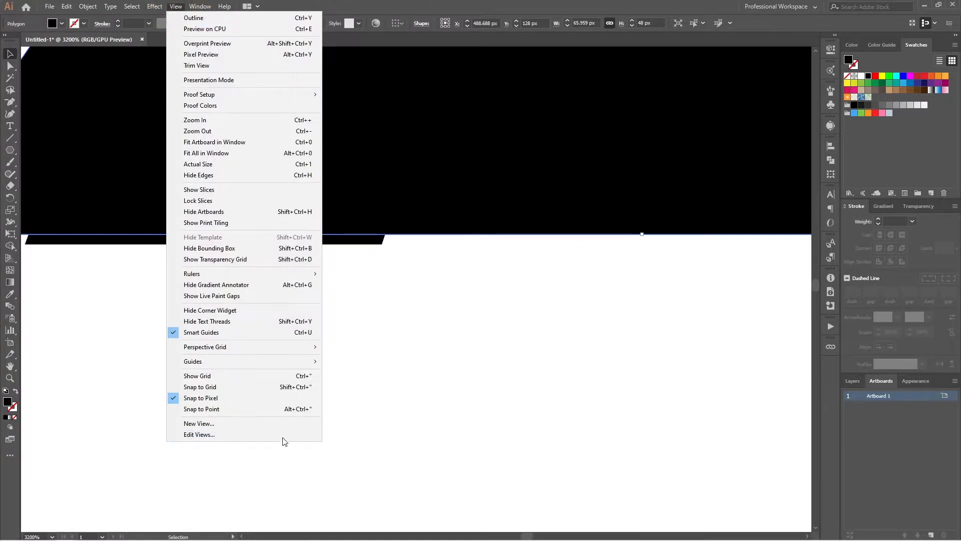
click(235, 397)
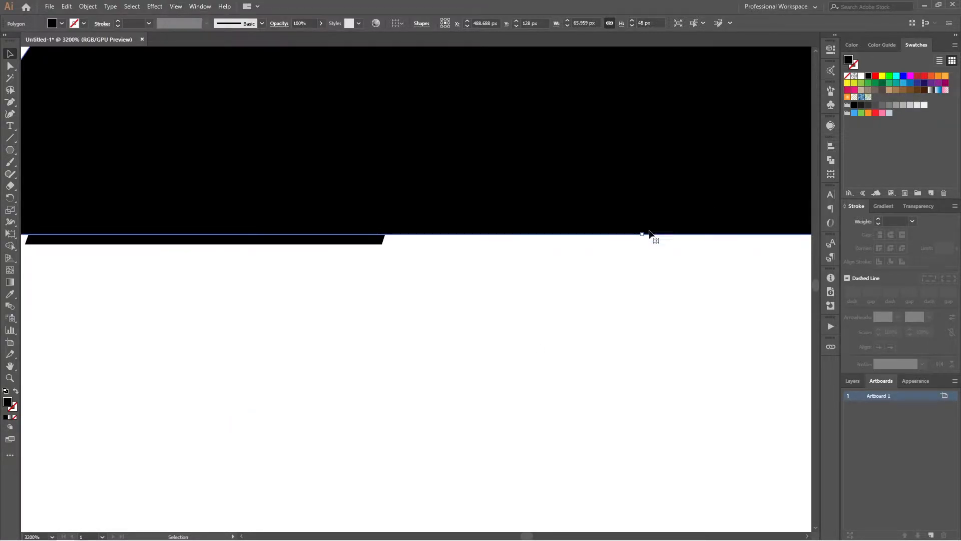
drag(643, 233, 643, 244)
- Delete the original A outline beneath the triangle
scroll(564, 275, down, 6)
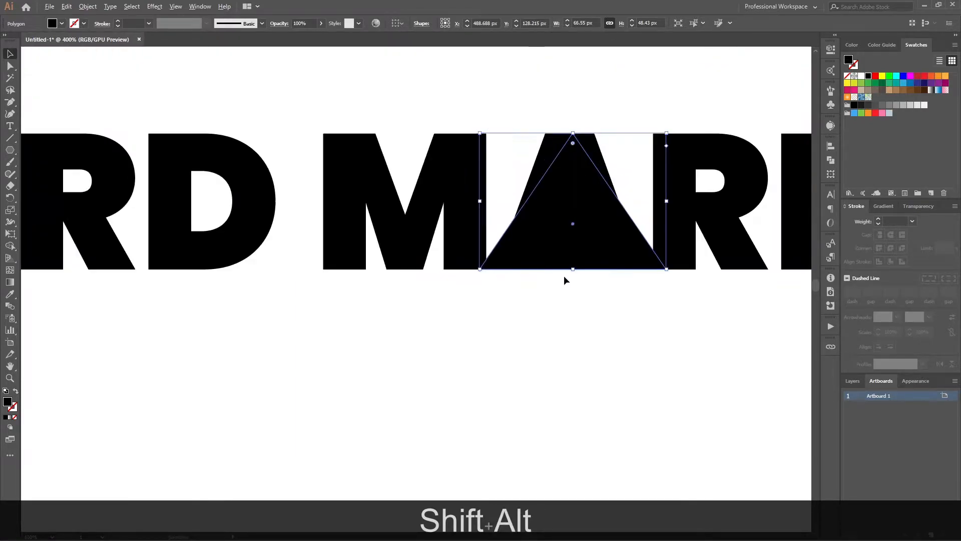
key(v)
click(580, 302)
key(a)
click(595, 149)
key(Delete)
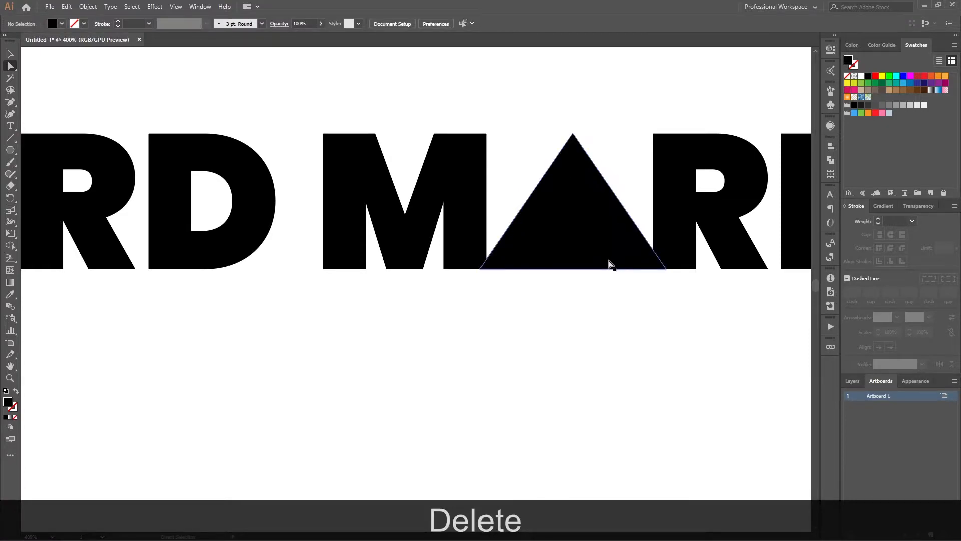
key(v)
click(597, 262)
scroll(596, 262, down, 1)
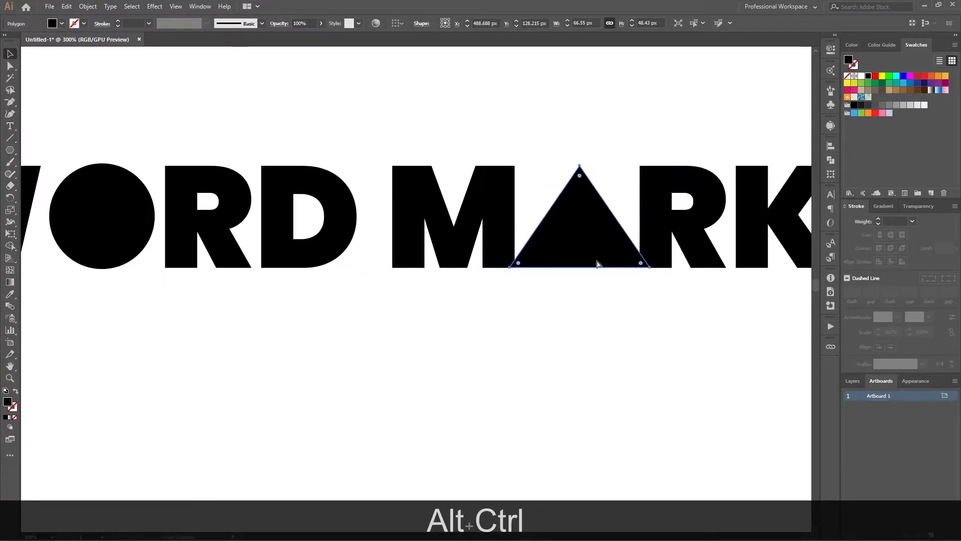
scroll(597, 263, right, 2)
scroll(599, 264, down, 1)
scroll(596, 268, right, 3)
click(508, 305)
click(448, 252)
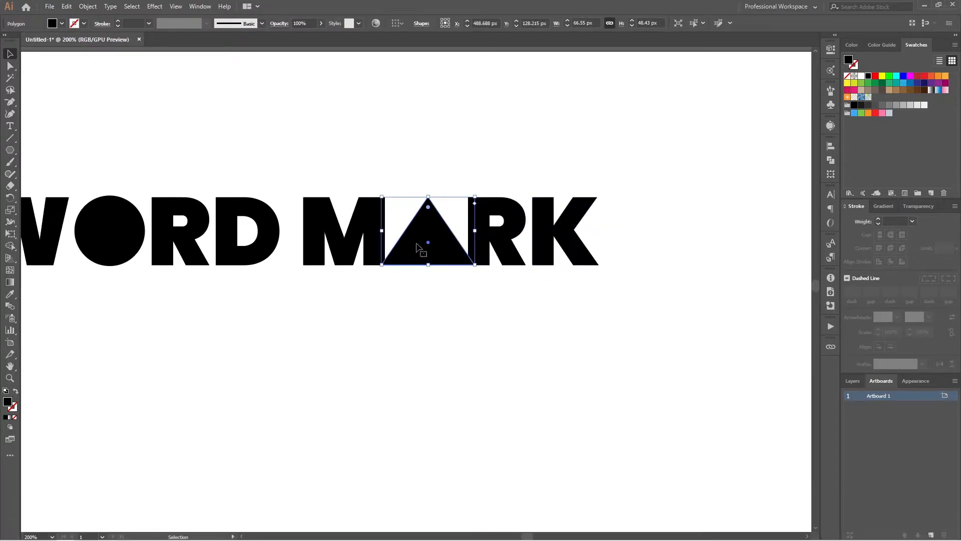
- Ungroup the outlined letters of the word mark with the circle and triangle
click(612, 234)
click(504, 227)
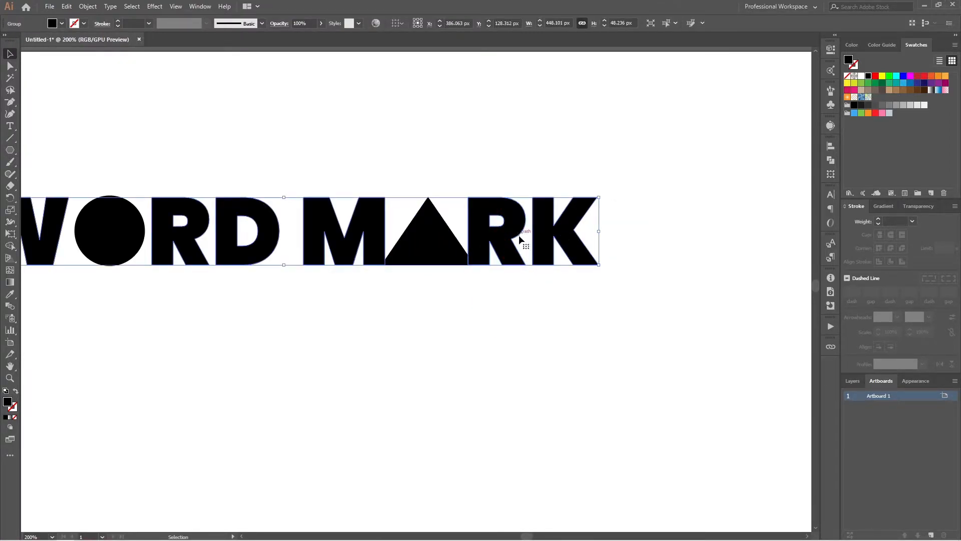
right_click(488, 239)
click(538, 307)
click(521, 321)
- Move the letters R and K together 10 px to the right, away from the triangle
click(498, 250)
shift+click(553, 242)
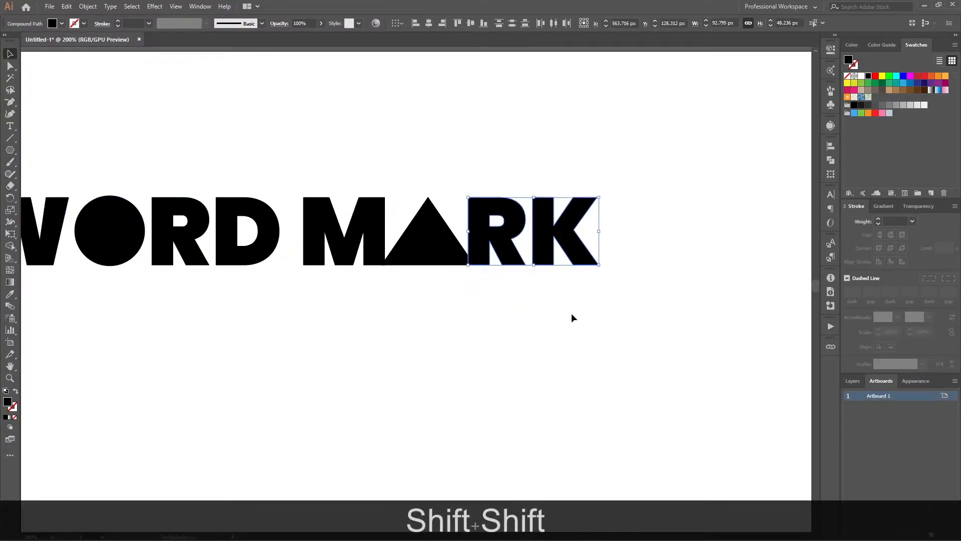
key(shift+Right)
click(558, 307)
- Move the triangle, R and K together 6 px to the right to open a gap after the M
drag(689, 153, 438, 300)
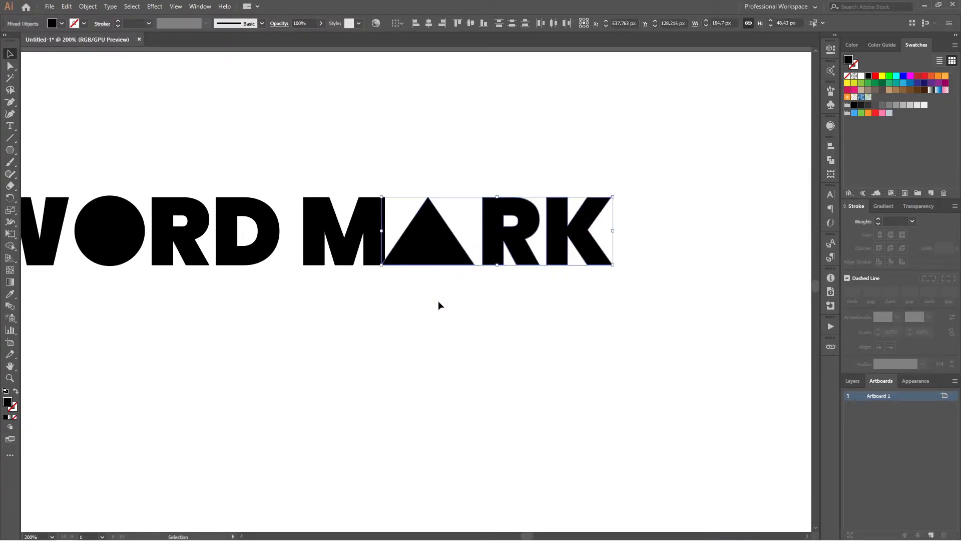
key(shift+Right)
click(431, 305)
drag(681, 159, 410, 289)
alt+scroll(385, 243, up, 2)
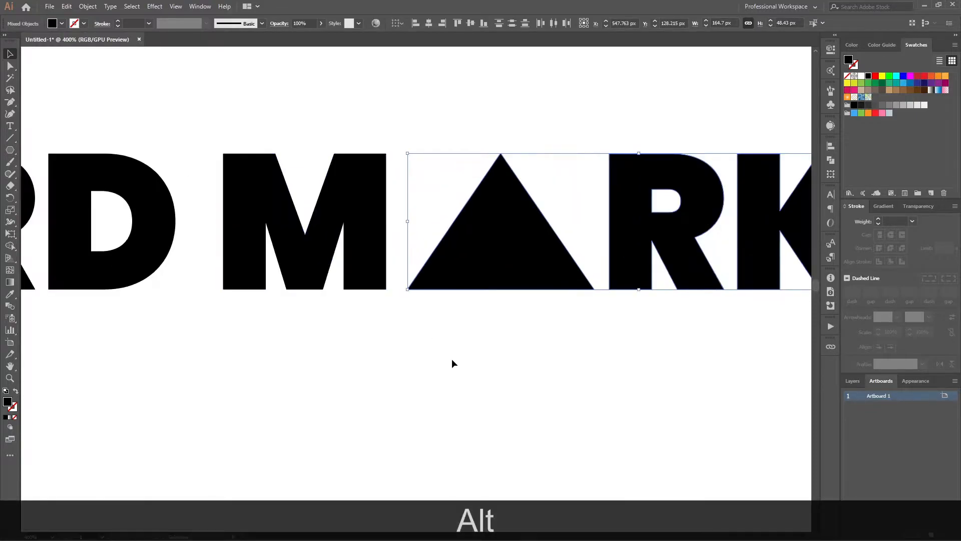
key(Left)
key(Left)
key(Left)
key(Left)
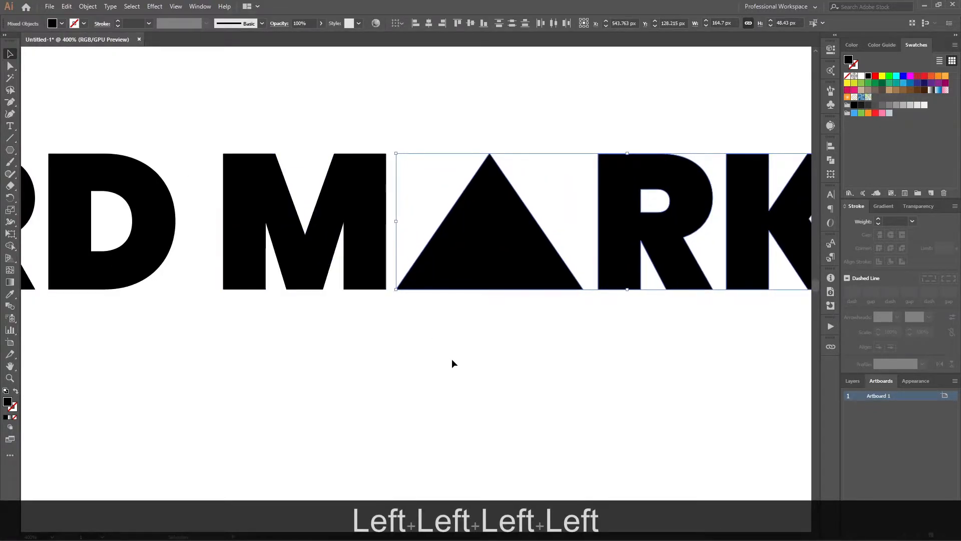
click(452, 359)
- Group all letters and shapes of the geometric word mark and move the group up near the artboard's upper edge
alt+scroll(452, 359, down, 4)
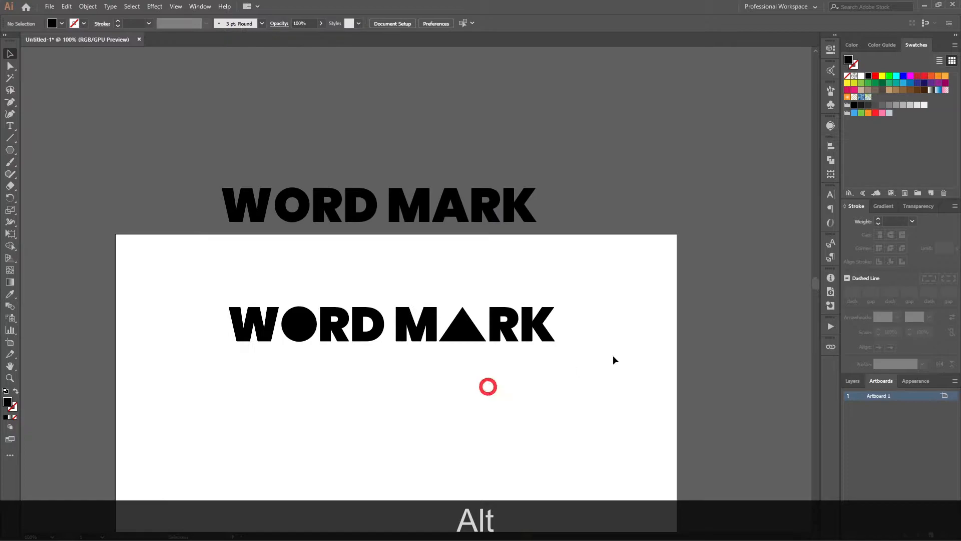
drag(587, 296, 195, 378)
key(ctrl+g)
click(371, 388)
alt+scroll(395, 376, up, 1)
drag(395, 377, 404, 351)
alt+scroll(451, 343, down, 1)
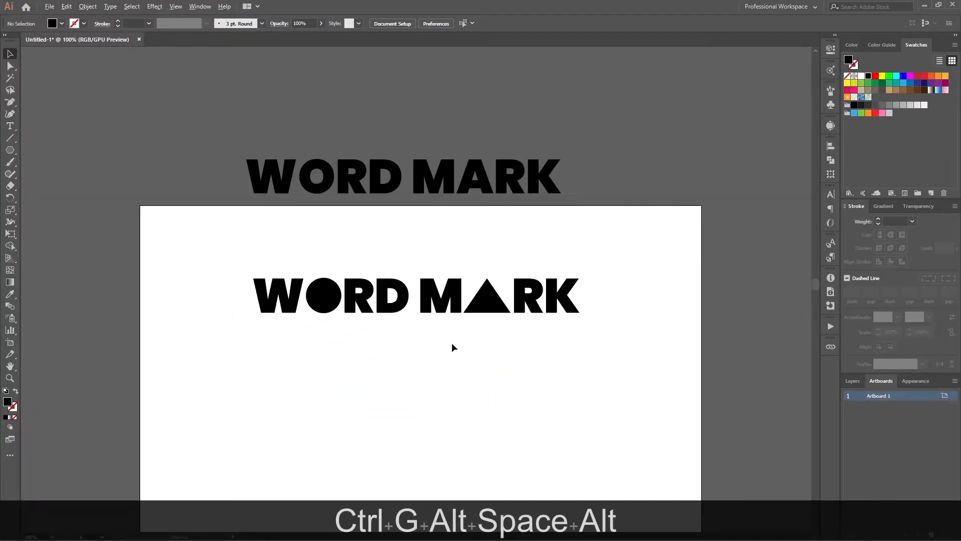
drag(458, 291, 463, 261)
click(447, 339)
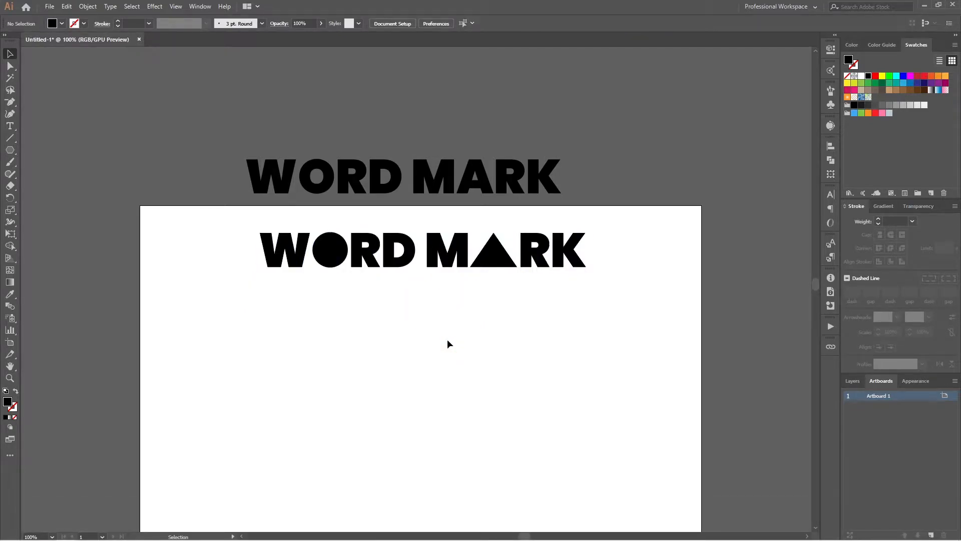
- Duplicate the original WORD MARK text onto the artboard below the geometric version and convert the copy to outlines
click(430, 172)
scroll(430, 173, down, 3)
drag(455, 115, 491, 324)
key(ctrl+alt+shift+o)
click(501, 373)
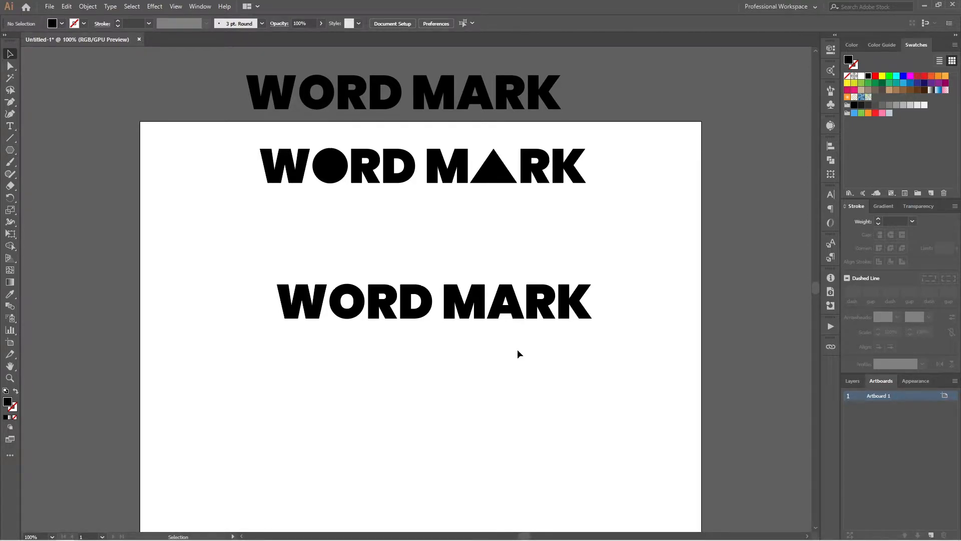
- Draw a circle about 128 px in diameter over the letters M and A of the new copy
key(l)
drag(488, 301, 512, 348)
key(space)
key(space)
key(alt+space)
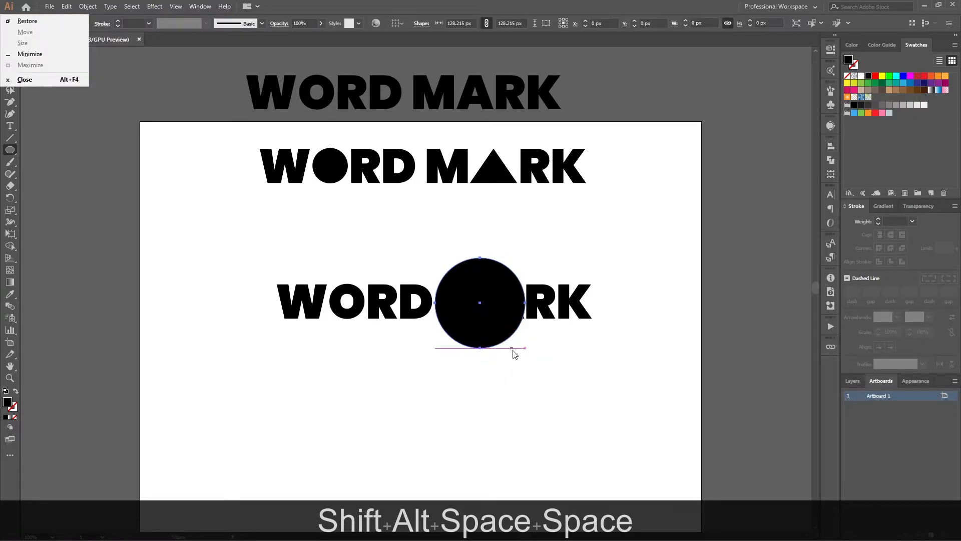
key(v)
click(523, 352)
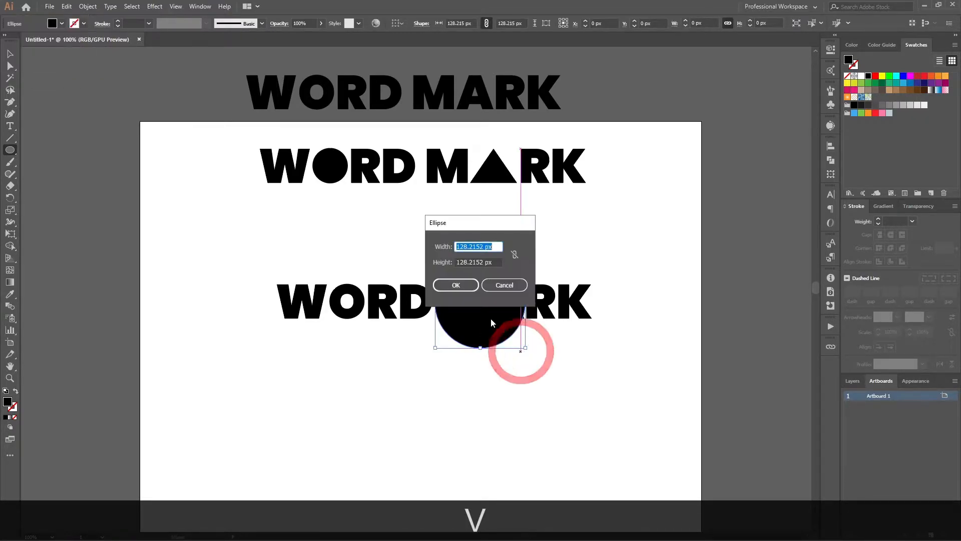
click(506, 283)
key(v)
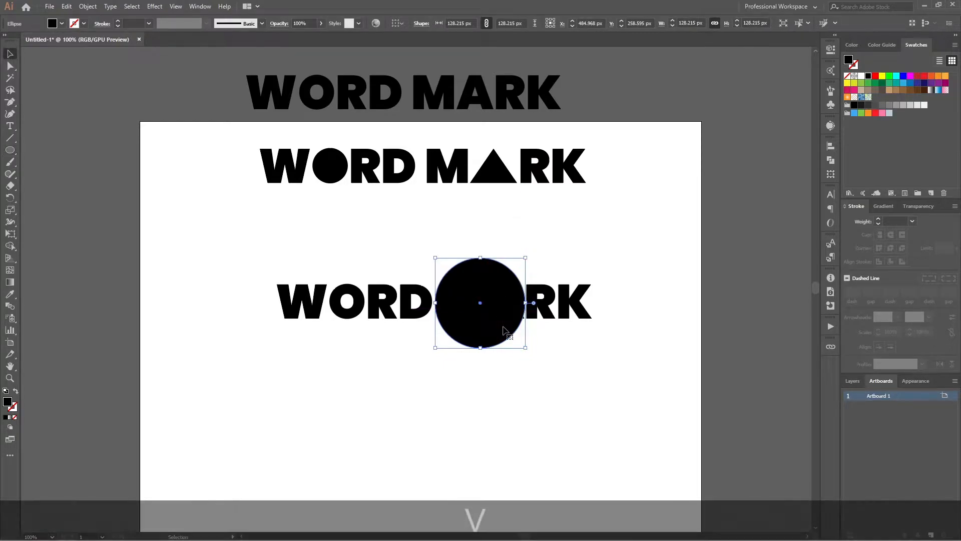
- Ungroup the outlined letters of the WORD MARK copy beneath the circle
click(495, 378)
click(495, 326)
click(552, 328)
click(554, 319)
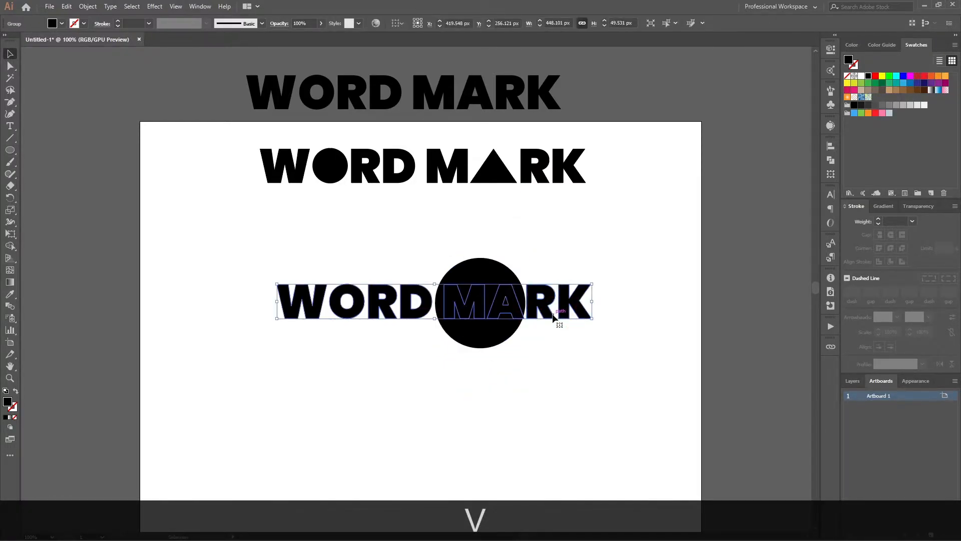
right_click(554, 316)
click(429, 410)
- Send the circle to the back, behind the letters M and A
click(496, 319)
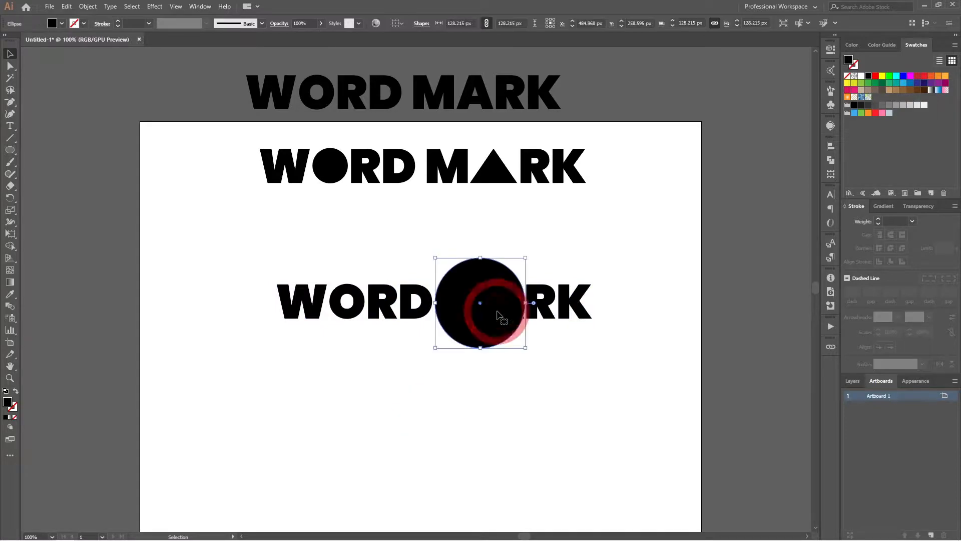
key(ctrl+shift+b)
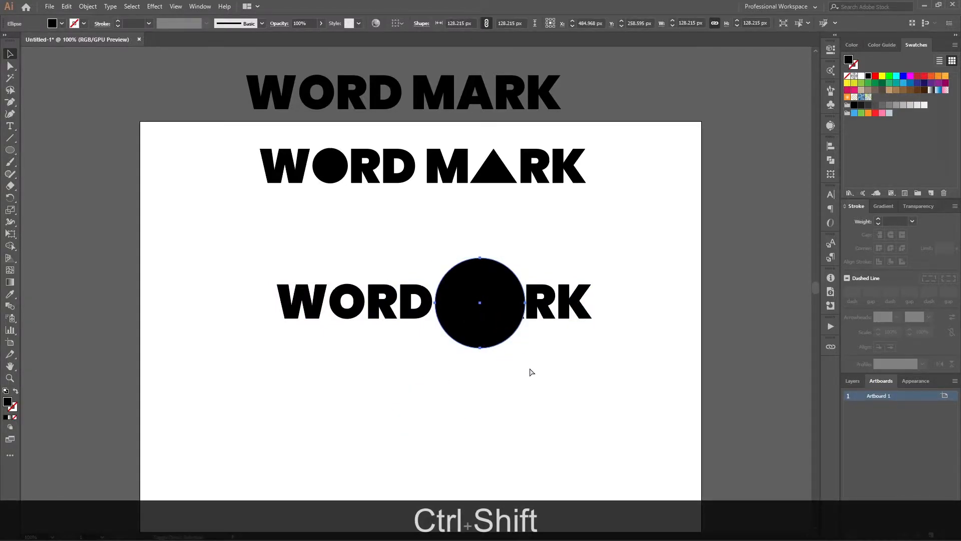
key(ctrl+shift+bracketleft)
key(ctrl+shift+bracketleft)
click(528, 365)
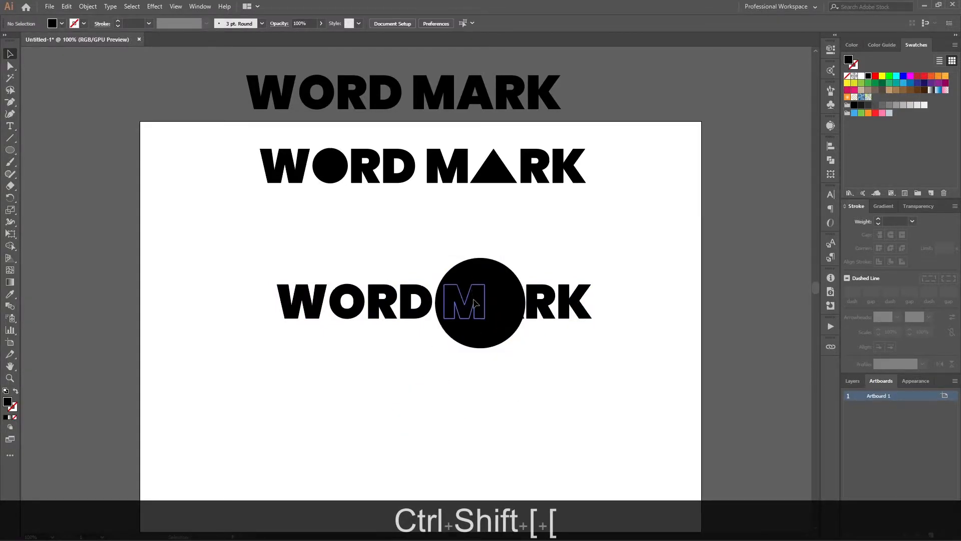
- Fill the letters M and A over the circle with white and group the two letters
click(463, 303)
shift+click(495, 301)
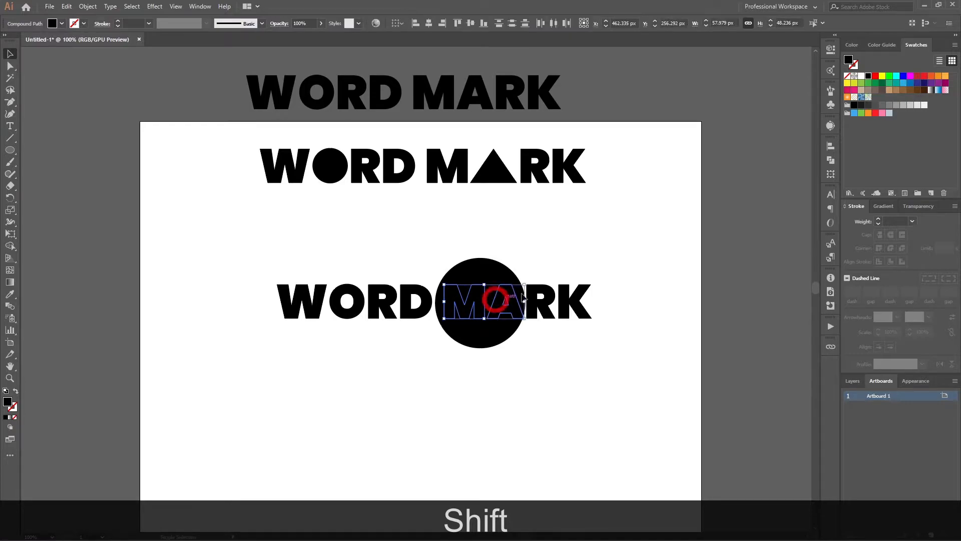
click(862, 76)
click(695, 249)
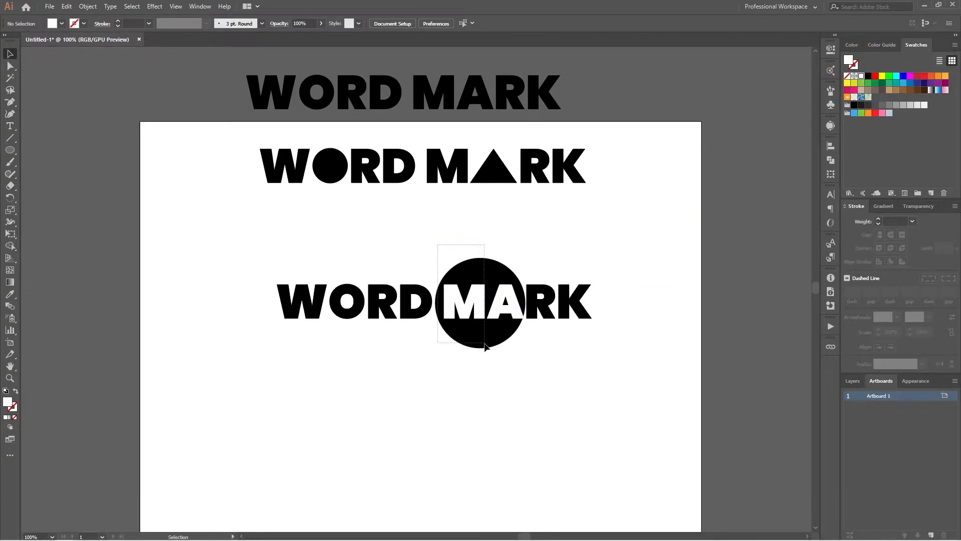
click(457, 298)
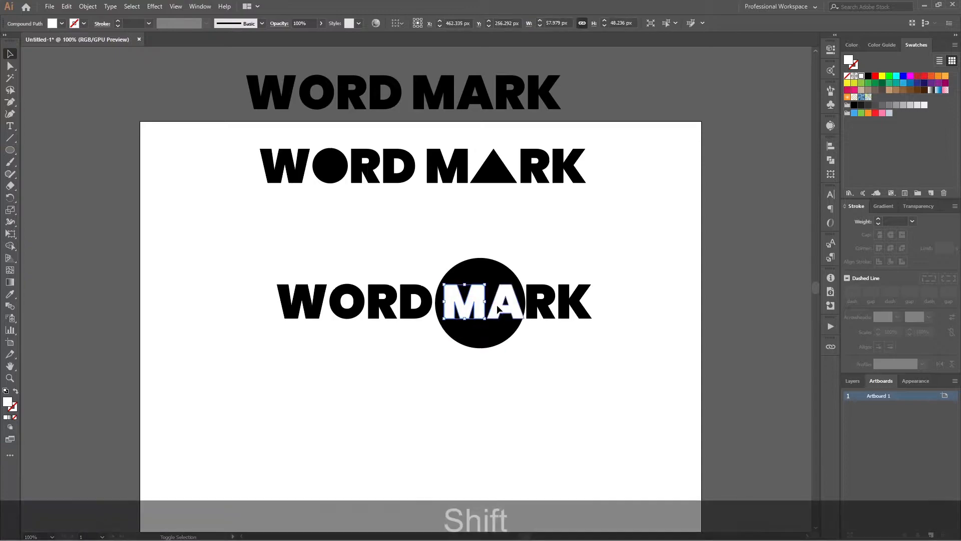
shift+click(506, 320)
key(ctrl+shift+g)
click(532, 354)
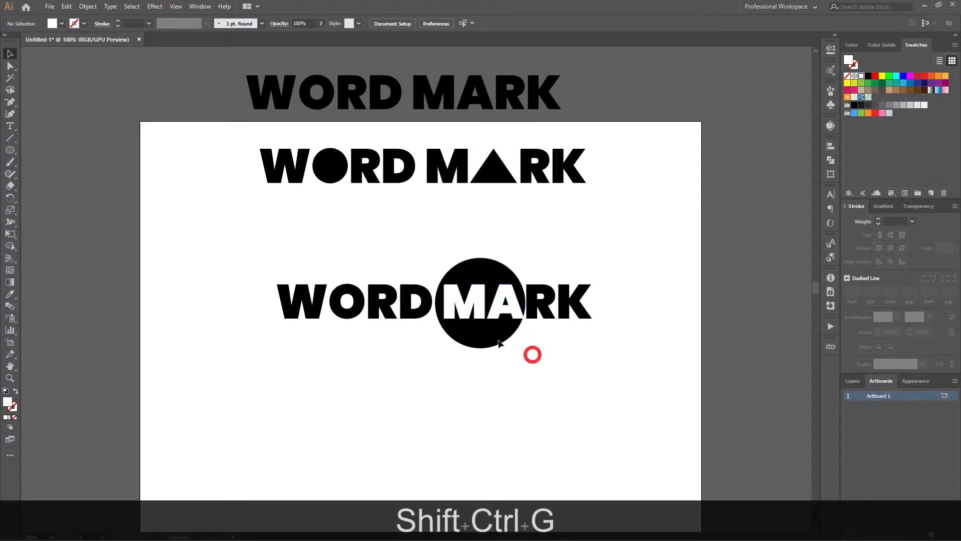
- Align the white MA group to the circle's horizontal and vertical centre, using the circle as key object
click(497, 337)
shift+click(499, 302)
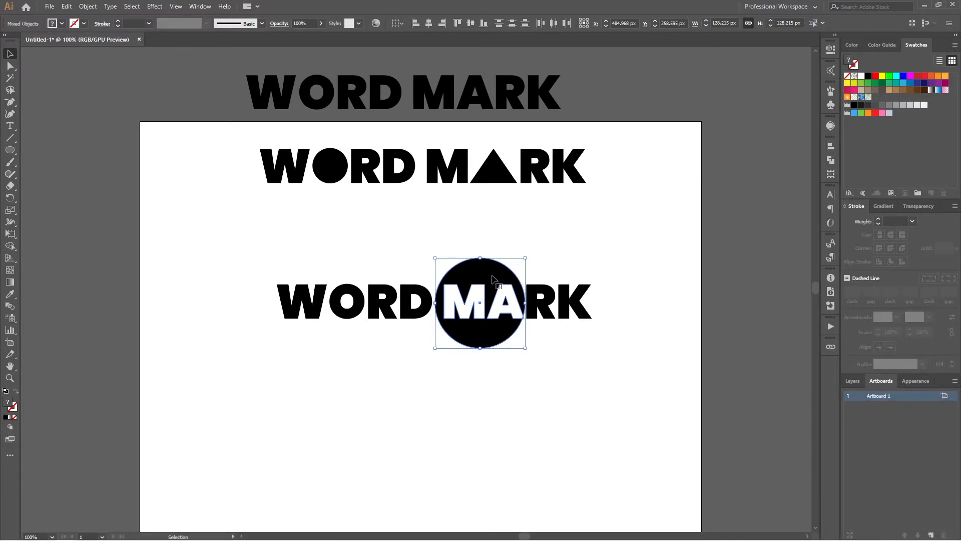
click(492, 276)
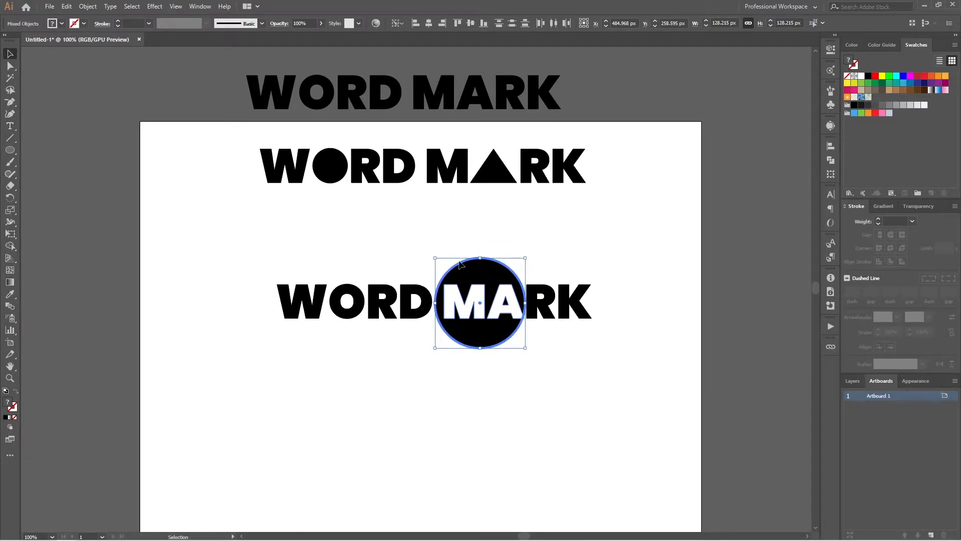
click(429, 24)
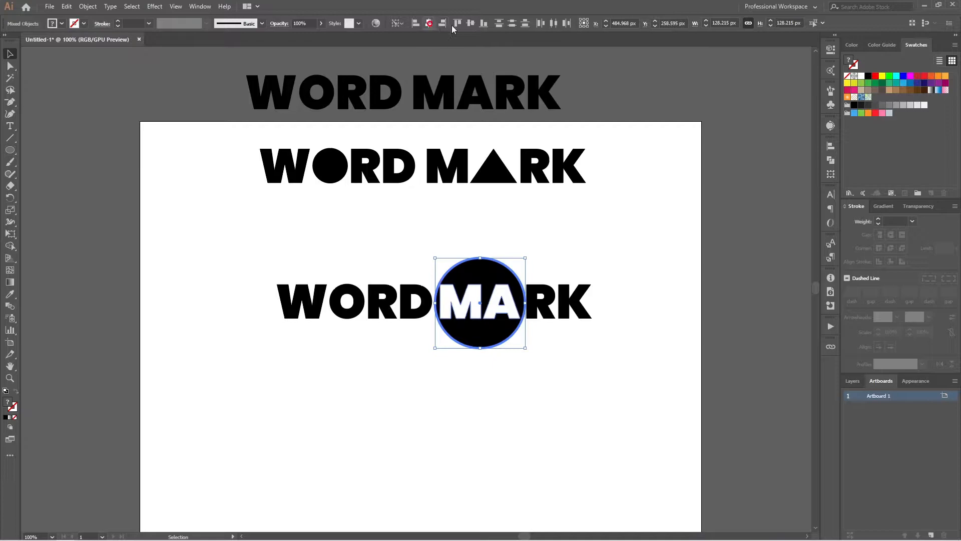
click(632, 216)
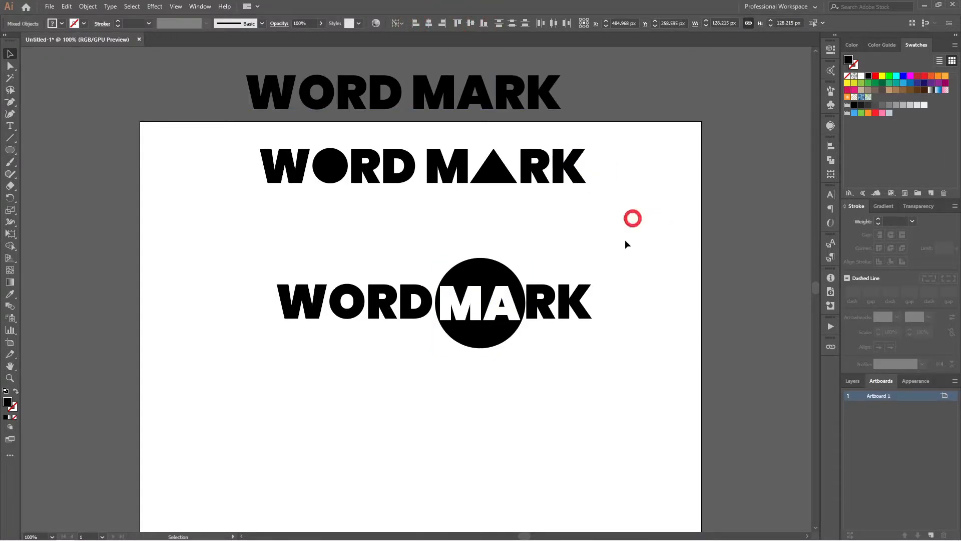
click(546, 308)
click(568, 353)
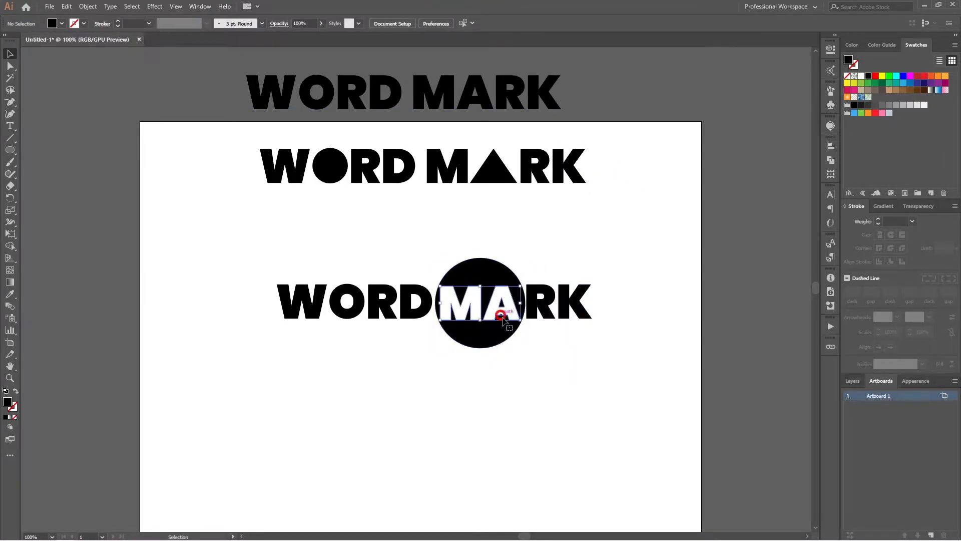
click(616, 292)
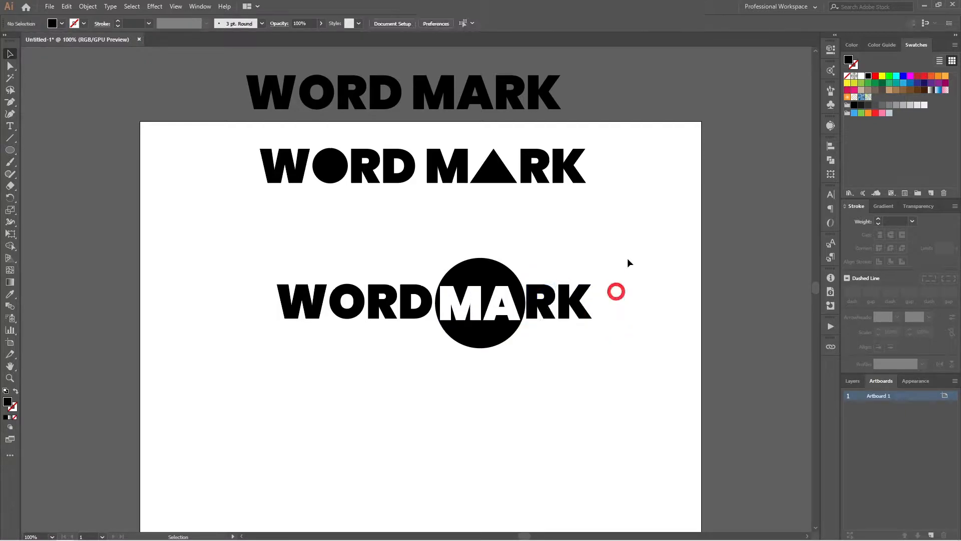
- Group the circle and all letters of the second word mark and move the group up beneath the geometric version
drag(441, 339, 592, 254)
key(ctrl+g)
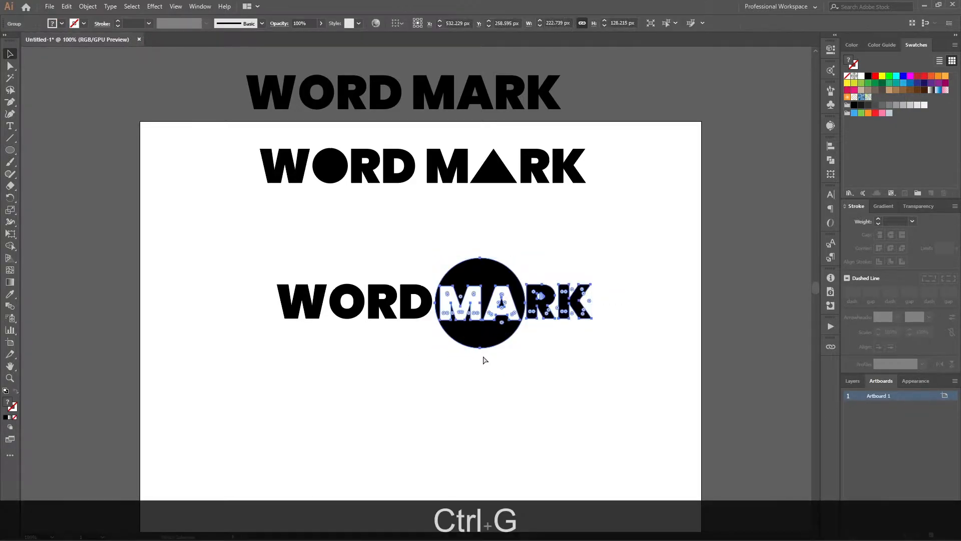
click(415, 394)
drag(429, 367, 429, 367)
key(ctrl+g)
click(651, 390)
drag(634, 251, 262, 371)
key(ctrl+g)
click(500, 399)
drag(508, 312, 508, 268)
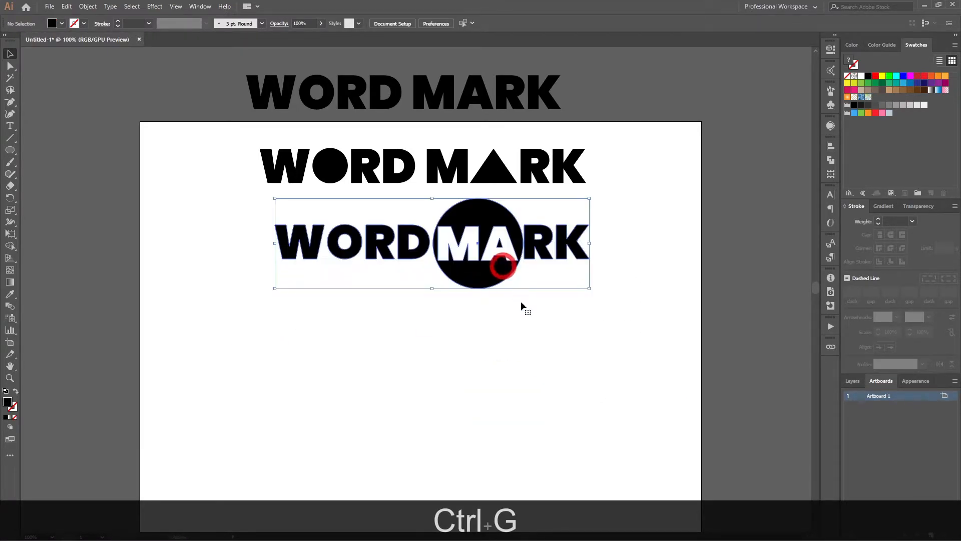
click(538, 364)
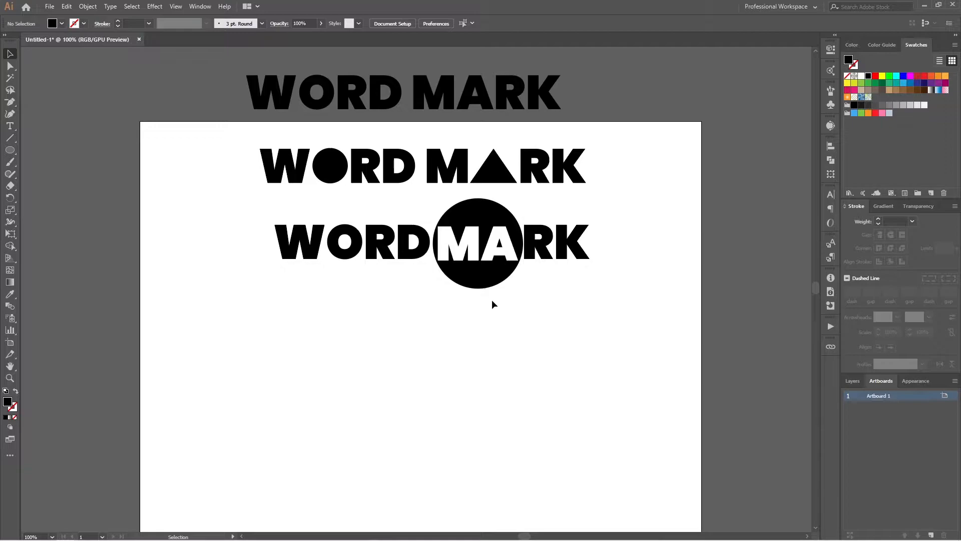
- Duplicate the original WORD MARK text below the MA circle version and convert the copy to outlines
drag(438, 96, 477, 371)
key(ctrl+shift+o)
key(ctrl+shift+o)
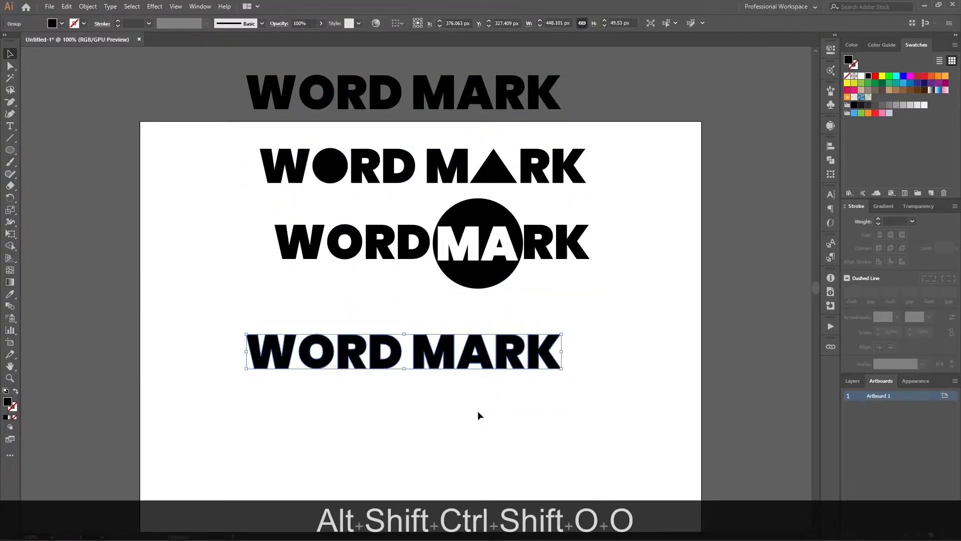
click(477, 410)
- Draw a circle about 221 px in diameter covering the word MARK of the third copy
drag(477, 410, 447, 271)
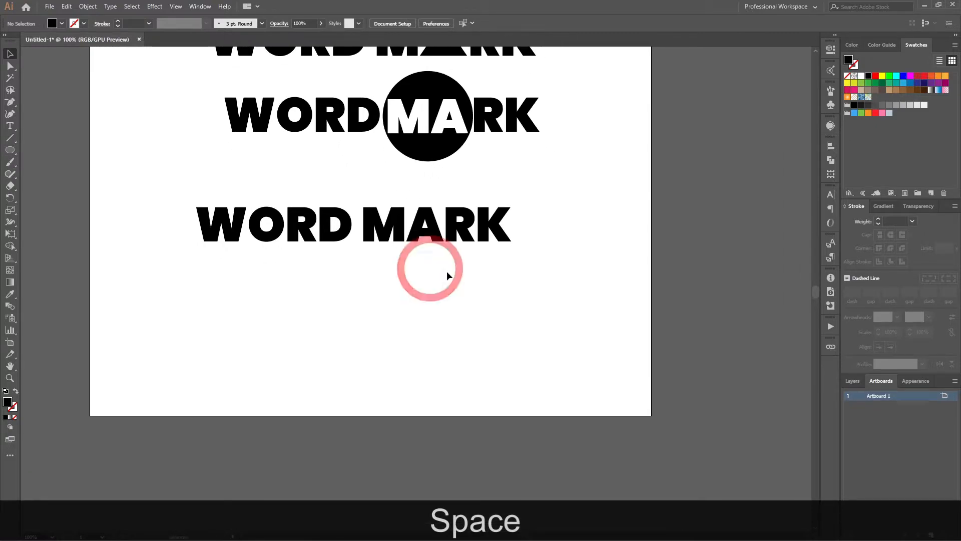
click(429, 295)
key(l)
mouse_move(429, 232)
mouse_down()
mouse_move(501, 278)
mouse_move(515, 269)
mouse_up()
key(alt+space)
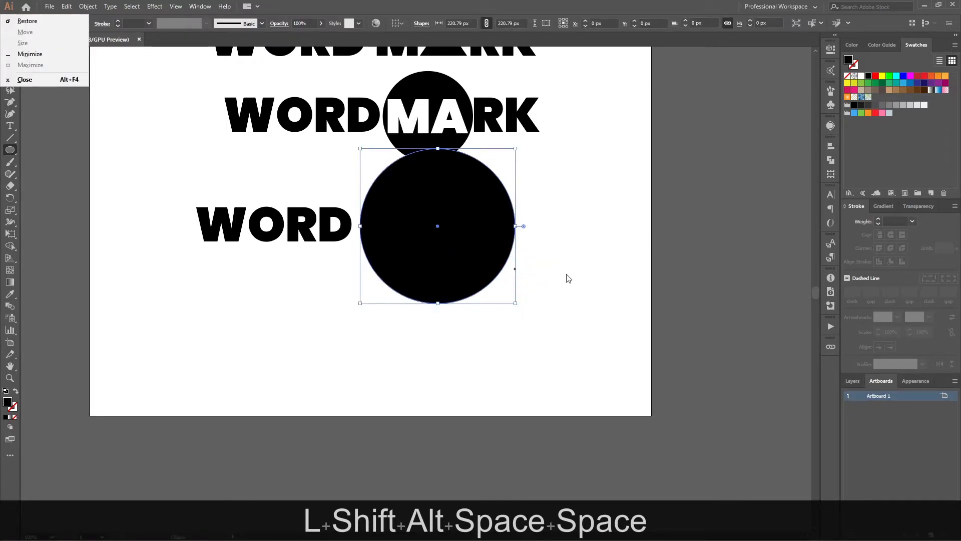
- Send the large black circle behind the letters of the third WORD MARK copy
key(ctrl+shift+bracketleft)
key(ctrl+shift+bracketleft)
key(ctrl+shift+bracketleft)
key(ctrl+shift+bracketleft)
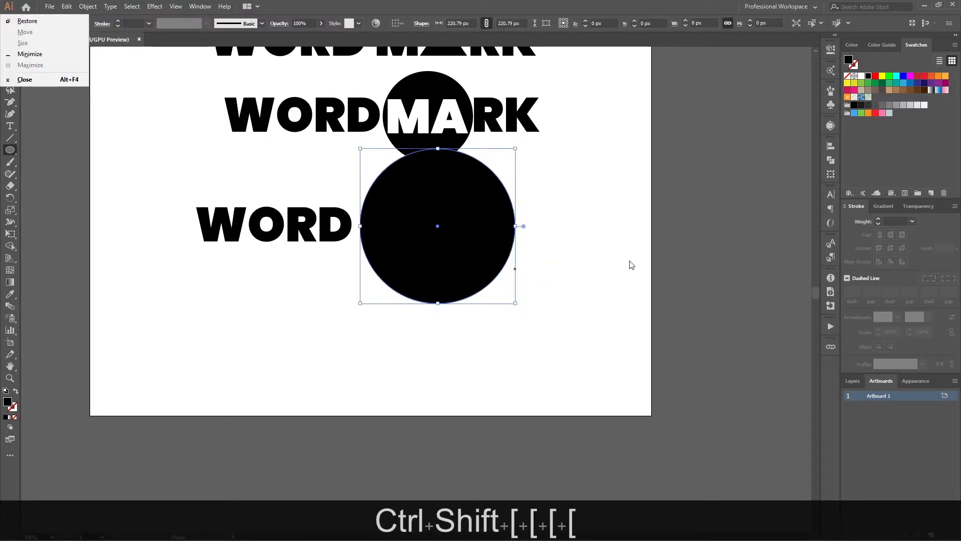
key(alt)
key(alt)
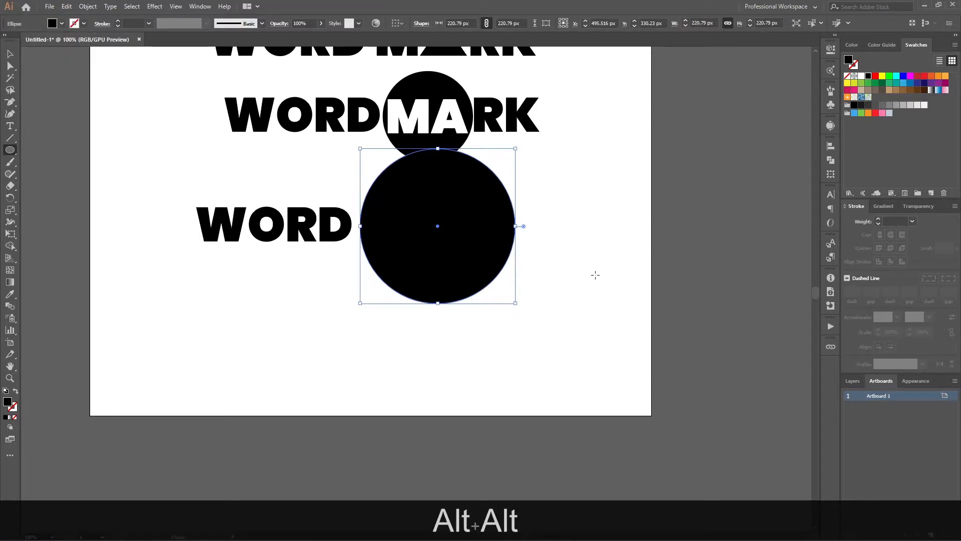
key(v)
click(590, 276)
click(464, 257)
click(462, 212)
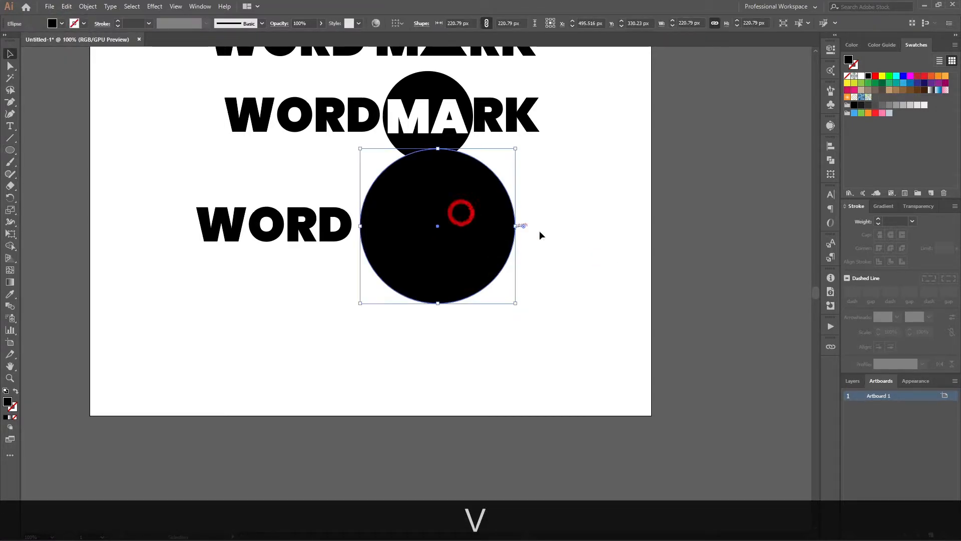
key(ctrl+shift+bracketleft)
key(ctrl+shift+bracketleft)
key(ctrl+shift+bracketleft)
- Ungroup the outlined letters of the third WORD MARK copy
click(586, 268)
click(470, 219)
right_click(469, 221)
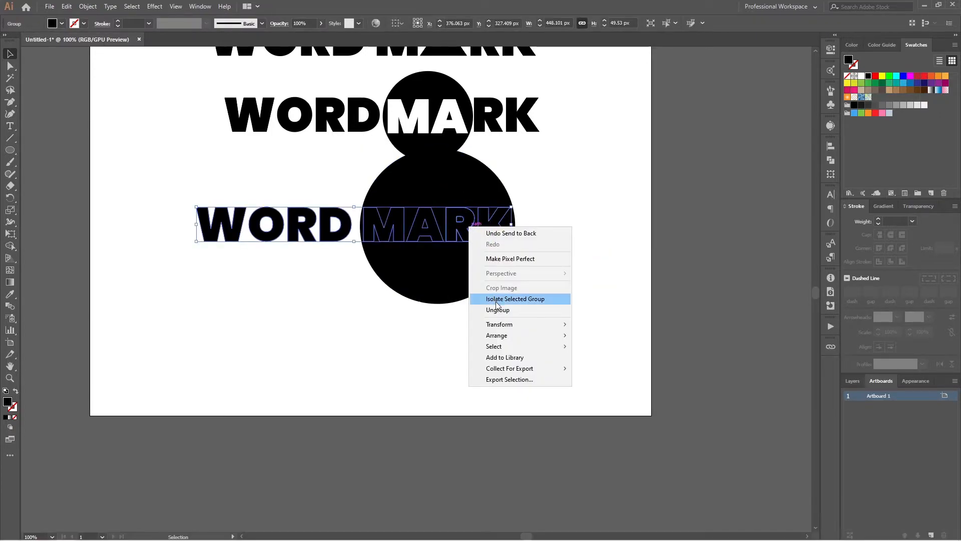
click(498, 310)
click(574, 260)
- Fill the letters of MARK over the large circle with white and group them
click(391, 233)
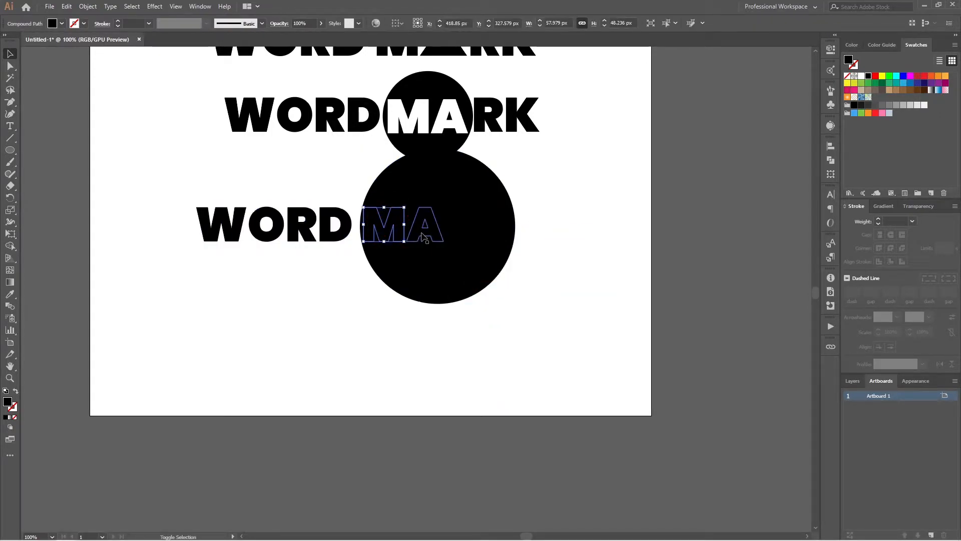
shift+click(424, 231)
shift+click(458, 227)
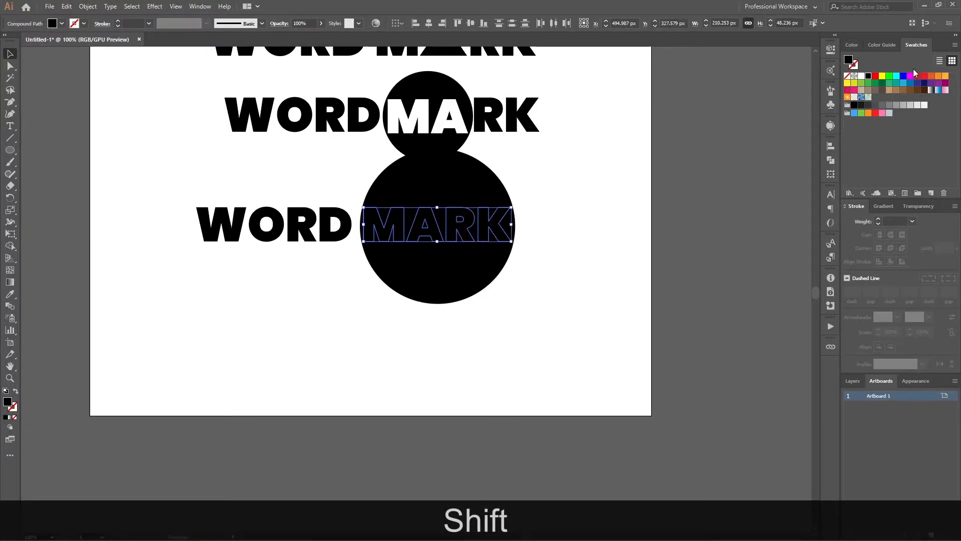
click(861, 76)
key(ctrl+g)
- Align the large circle to the horizontal and vertical centre of the white MARK group, using MARK as key object
click(605, 228)
click(450, 263)
drag(572, 187, 457, 258)
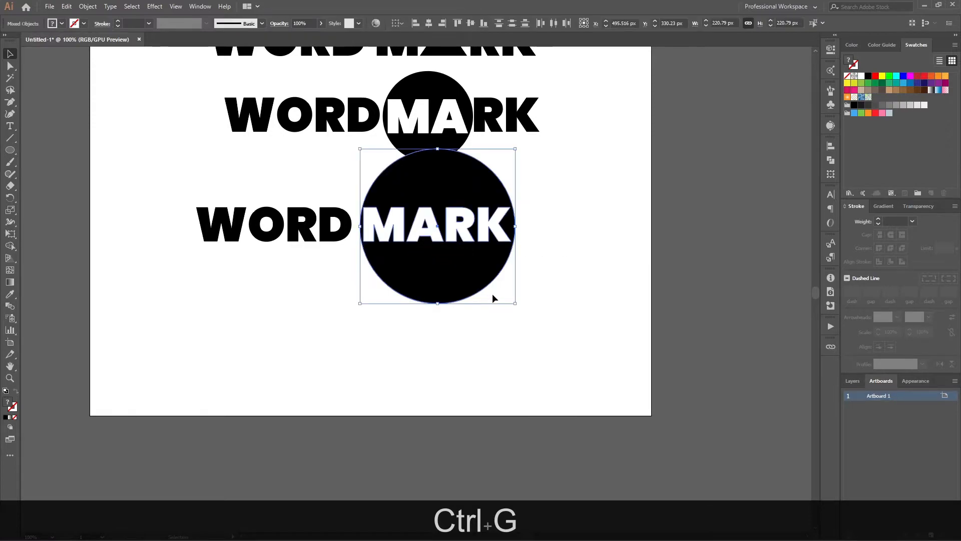
click(468, 264)
click(553, 214)
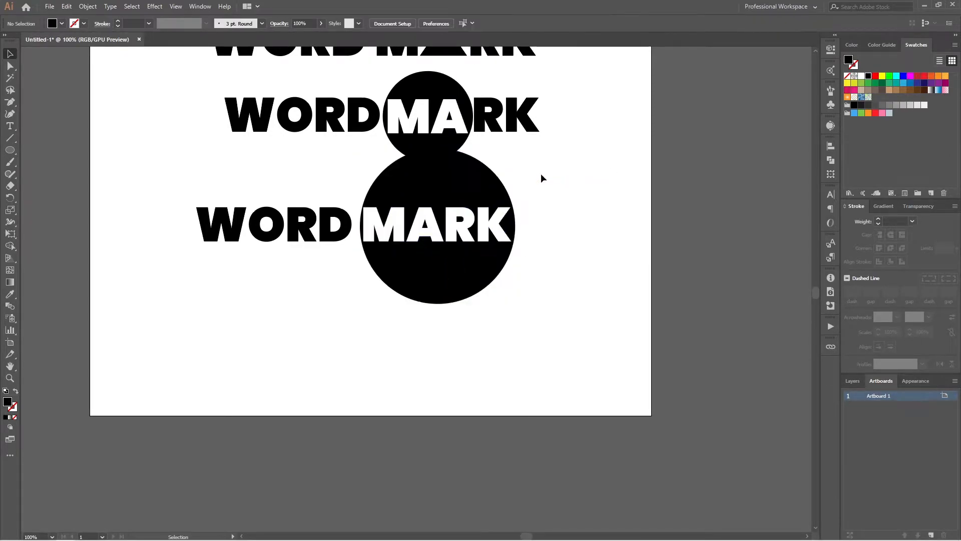
drag(454, 267, 453, 261)
click(453, 227)
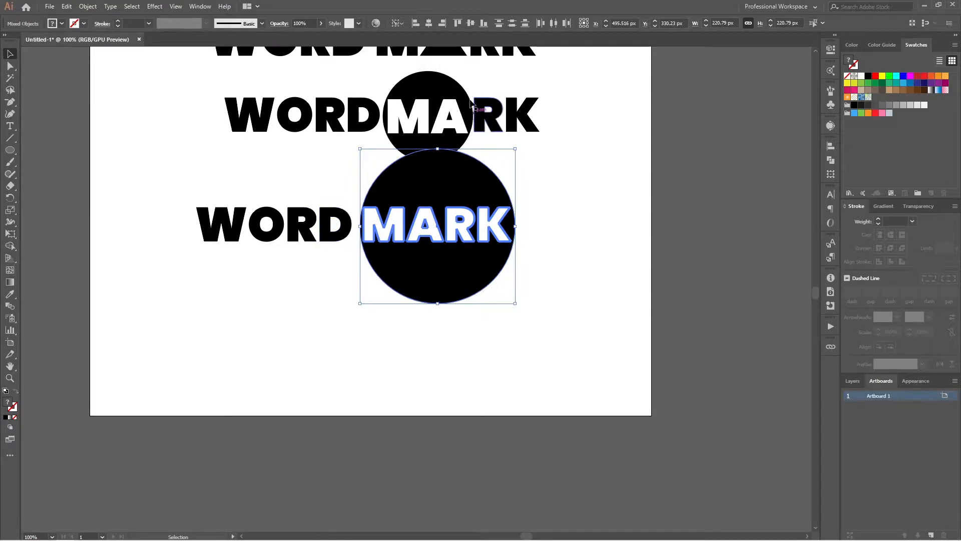
click(429, 23)
click(472, 23)
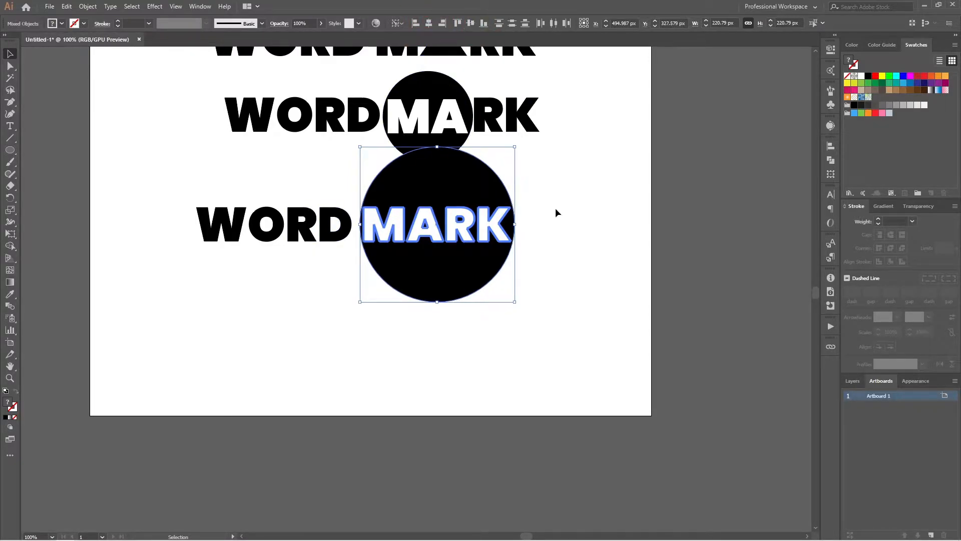
click(554, 211)
- Group the letters of WORD with the circle and the white MARK
drag(225, 269, 185, 273)
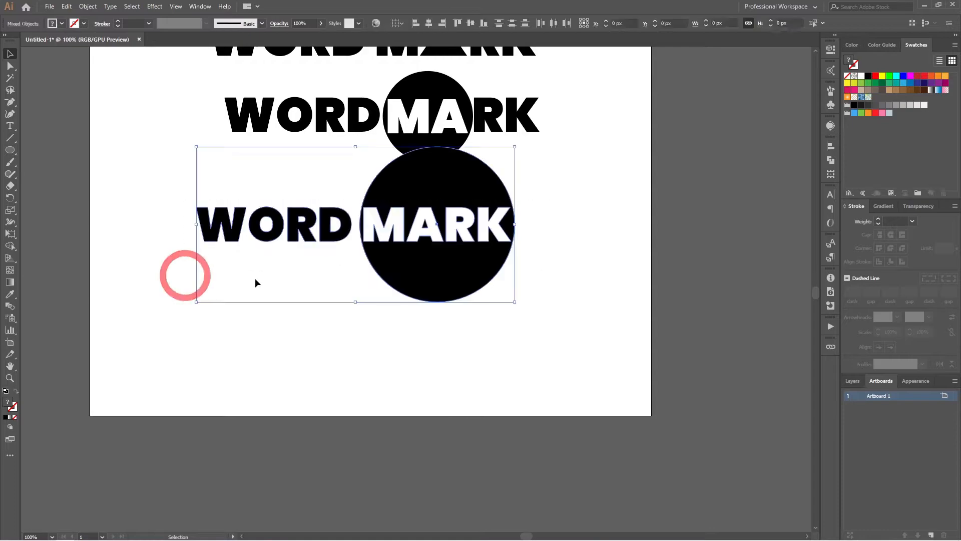
key(ctrl+g)
click(544, 275)
- Move the MARK circle version and the MA circle version off the artboard onto the empty canvas beside it
key(ctrl+minus)
drag(501, 273, 275, 195)
click(360, 267)
click(508, 208)
drag(490, 208, 224, 250)
click(333, 260)
scroll(306, 240, right, 2)
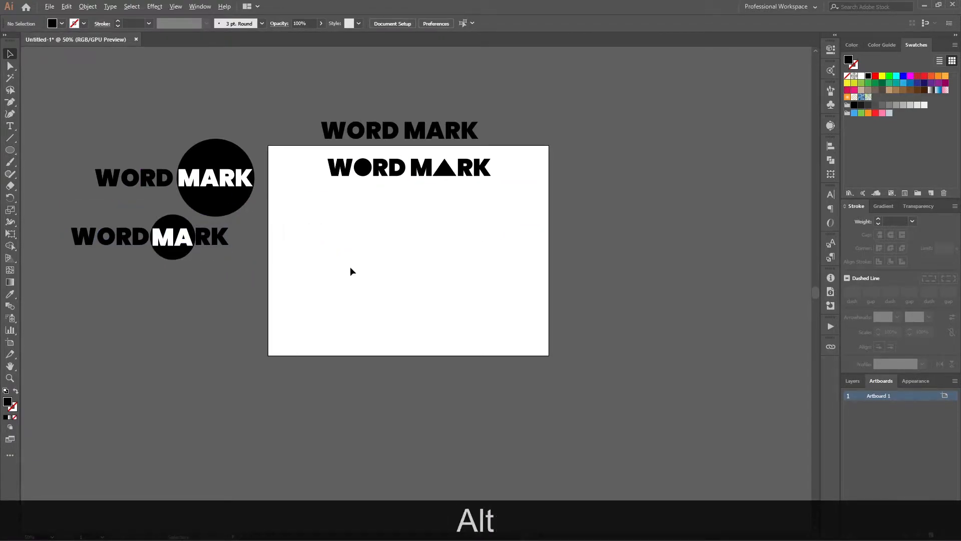
- Move the original WORD MARK text from above the artboard to its middle and convert it to outlines
scroll(349, 271, up, 2)
scroll(437, 200, down, 2)
click(492, 101)
drag(492, 102, 512, 212)
key(ctrl+shift+o)
key(ctrl+shift+o)
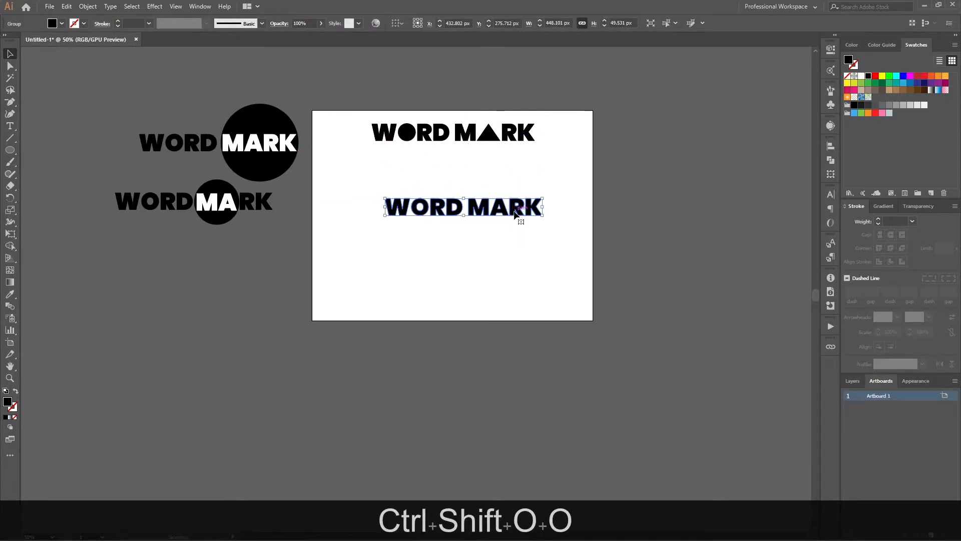
- Draw a circle about 277 px in diameter overlapping the lower part of the outlined WORD MARK
key(l)
mouse_move(441, 249)
mouse_down()
mouse_move(480, 286)
mouse_move(505, 287)
mouse_up()
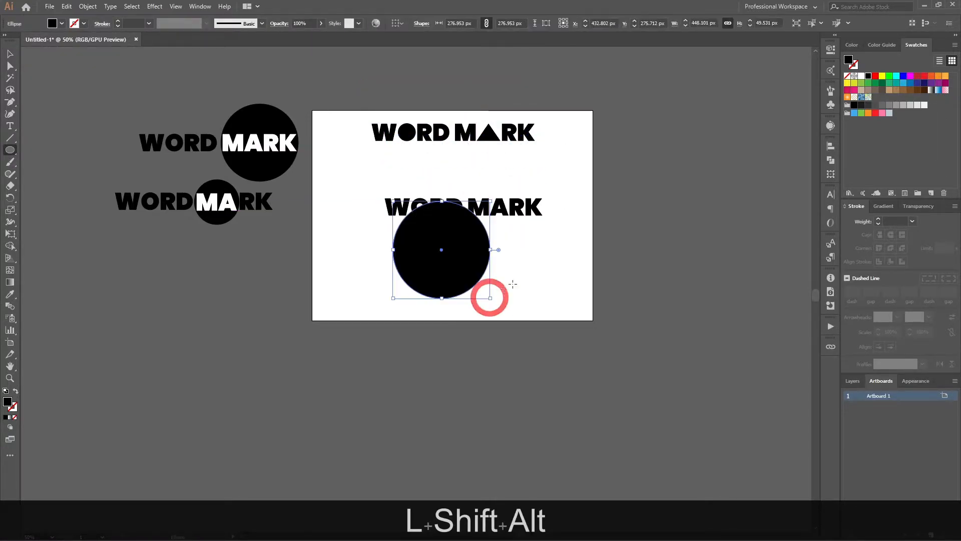
key(v)
- Fill the outlined WORD MARK beside the new circle with white and bring it to the front
click(540, 209)
click(861, 76)
key(ctrl+shift+bracketright)
key(ctrl+shift+bracketright)
key(ctrl+shift+bracketright)
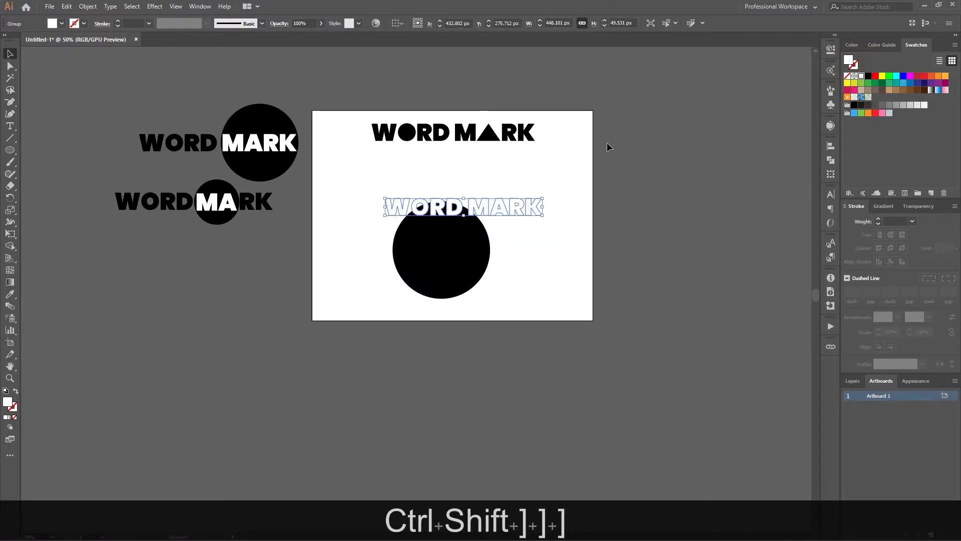
- Scale the white WORD MARK to the circle's width and centre it horizontally and vertically on the circle
drag(527, 203, 368, 323)
click(429, 23)
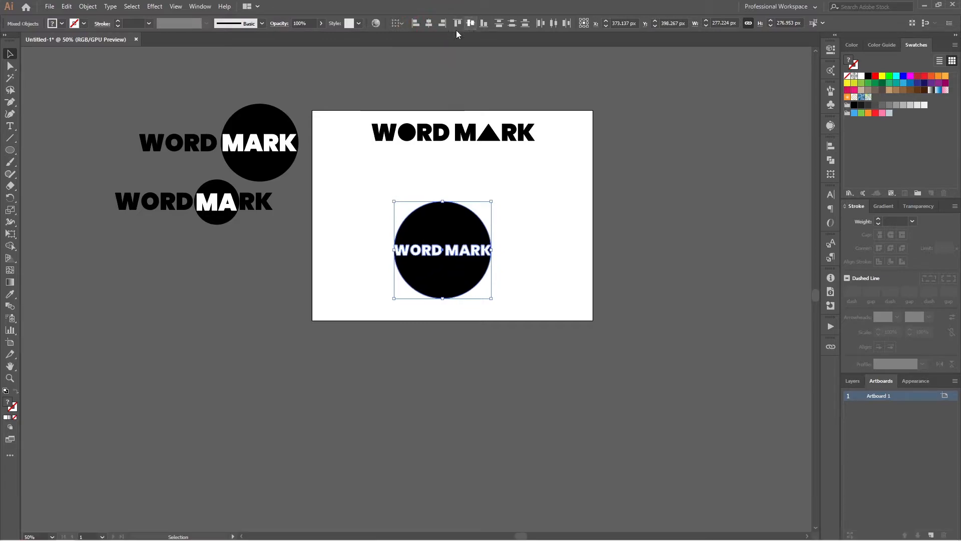
click(453, 253)
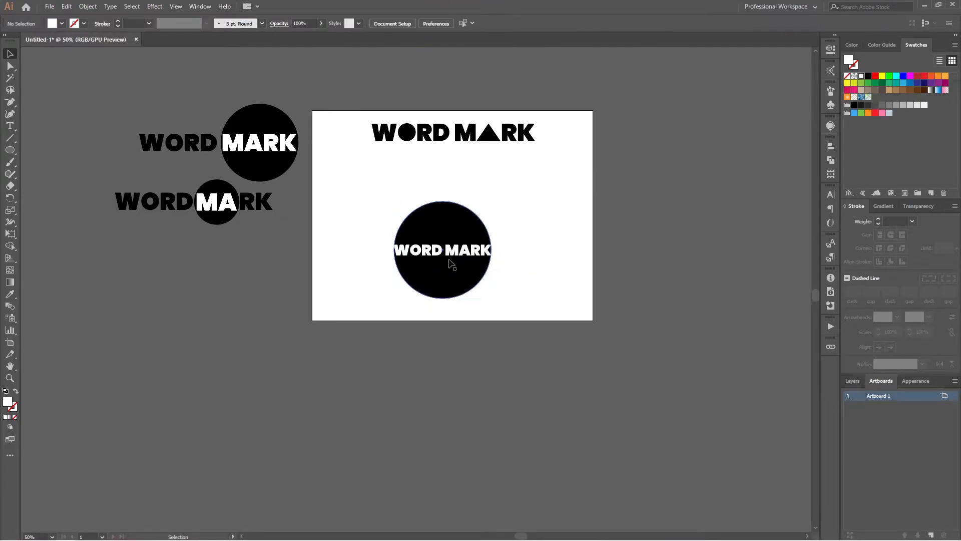
scroll(449, 256, up, 1)
drag(507, 241, 504, 241)
click(527, 240)
- Group the circle with the white WORD MARK and move it off the artboard beneath the MA circle version
drag(531, 200, 361, 318)
key(ctrl+g)
click(577, 272)
scroll(576, 271, down, 1)
drag(501, 284, 249, 307)
click(425, 269)
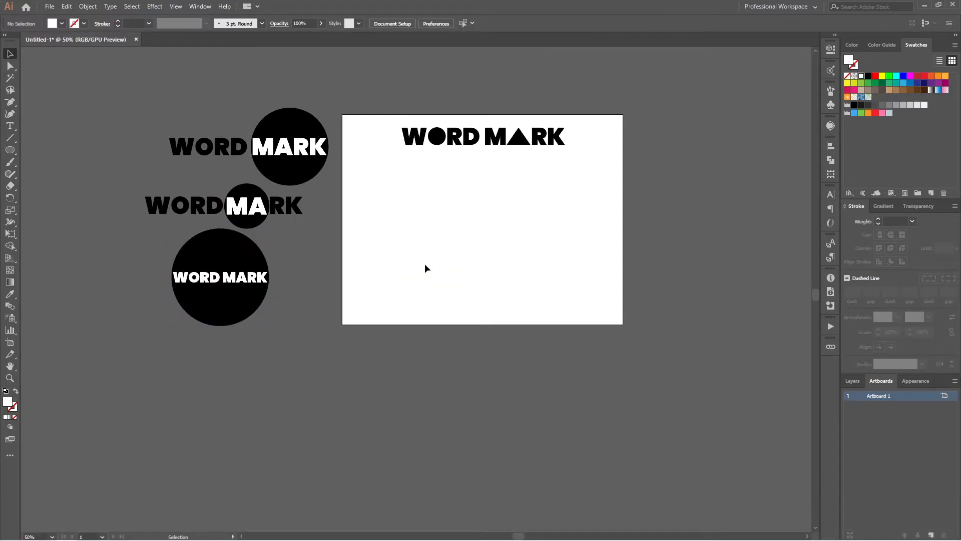
- Add the text "word Mark" in 12 pt Poppins Black on the empty area of the artboard
scroll(466, 269, up, 3)
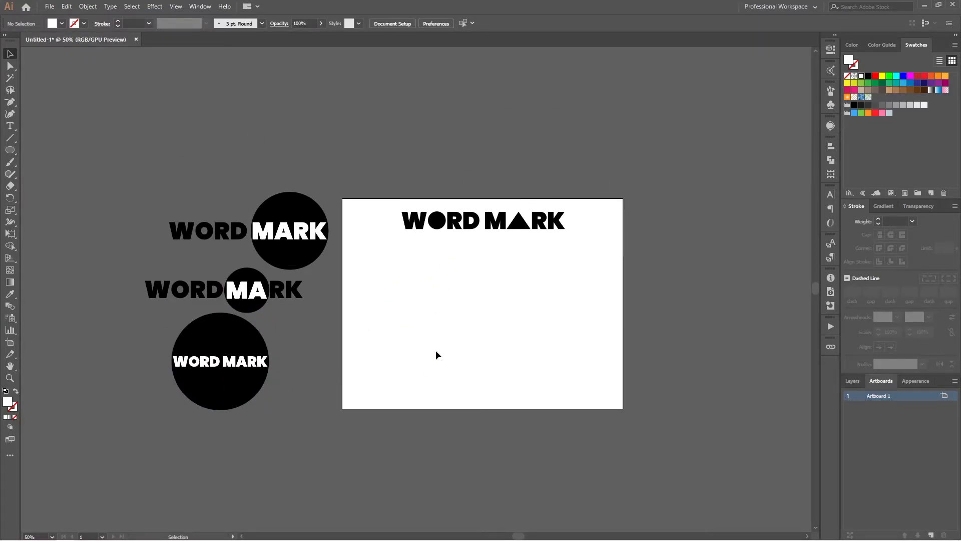
key(t)
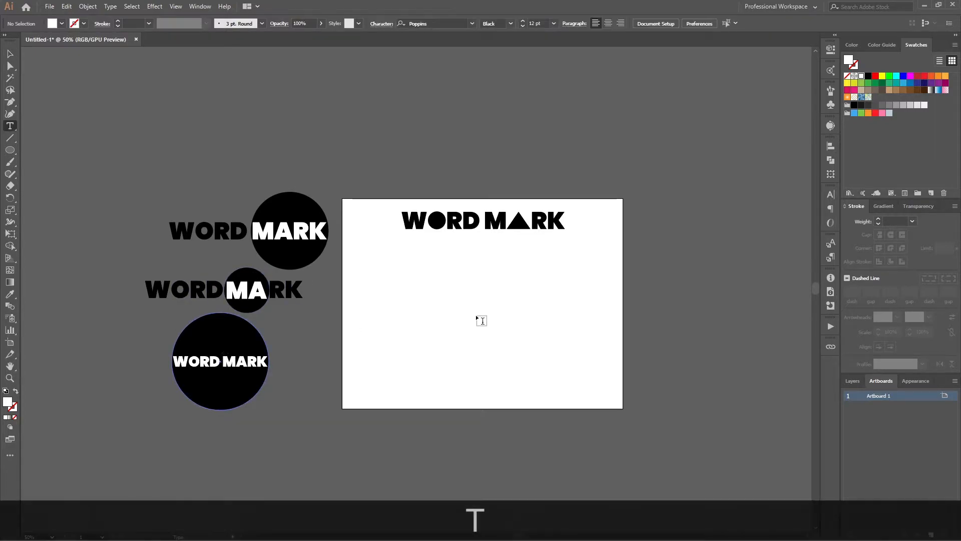
click(479, 317)
text(Word)
key(BackSpace)
key(BackSpace)
key(BackSpace)
key(BackSpace)
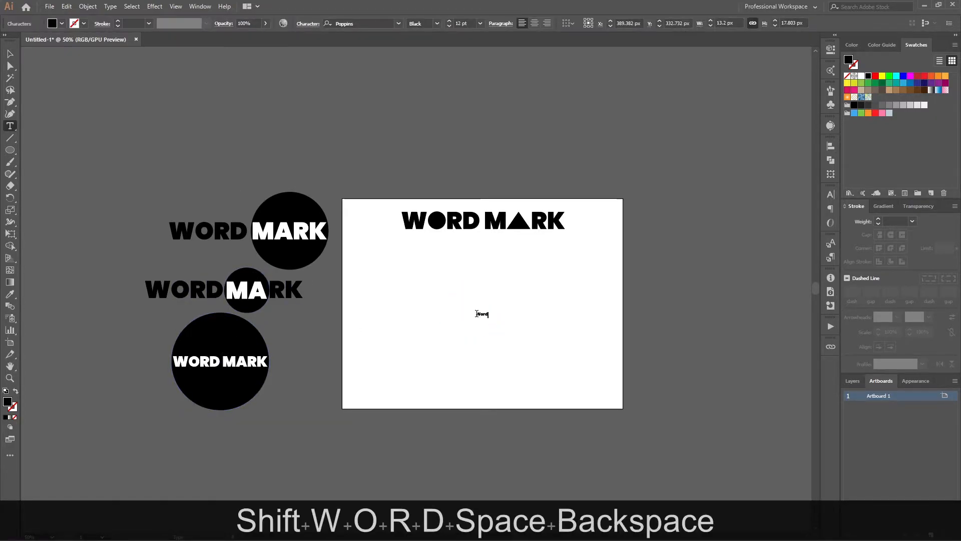
text(word Mark)
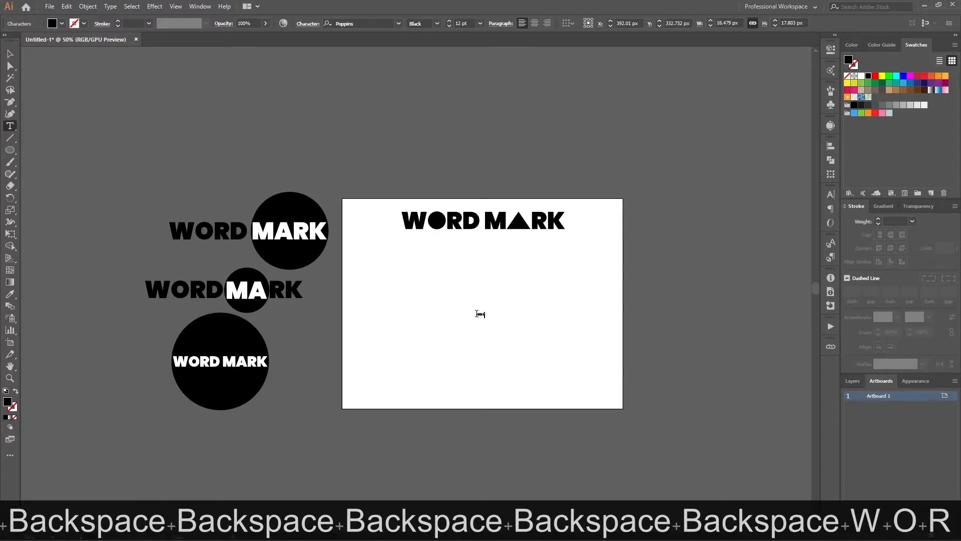
click(10, 54)
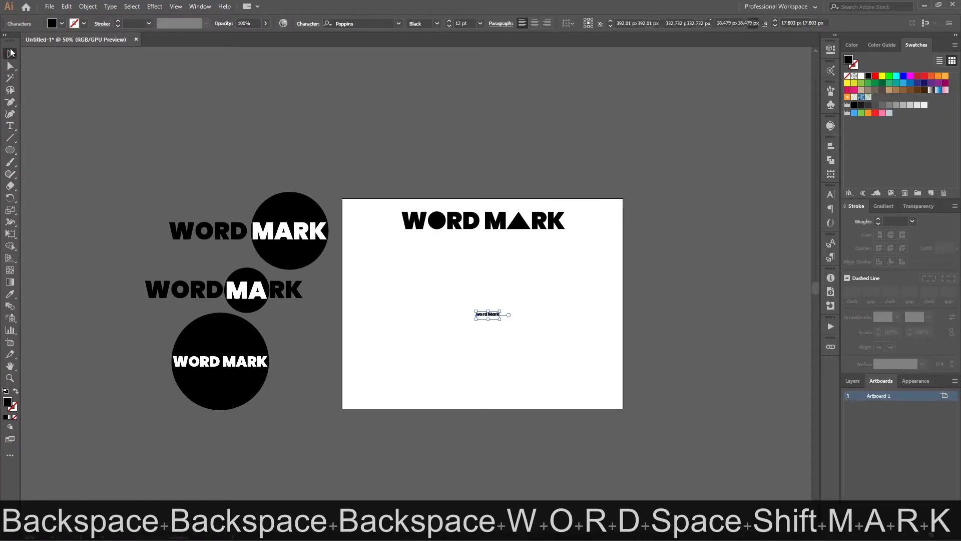
- Set the new text to all caps and enlarge it to about 57 pt
click(830, 194)
click(714, 292)
click(831, 194)
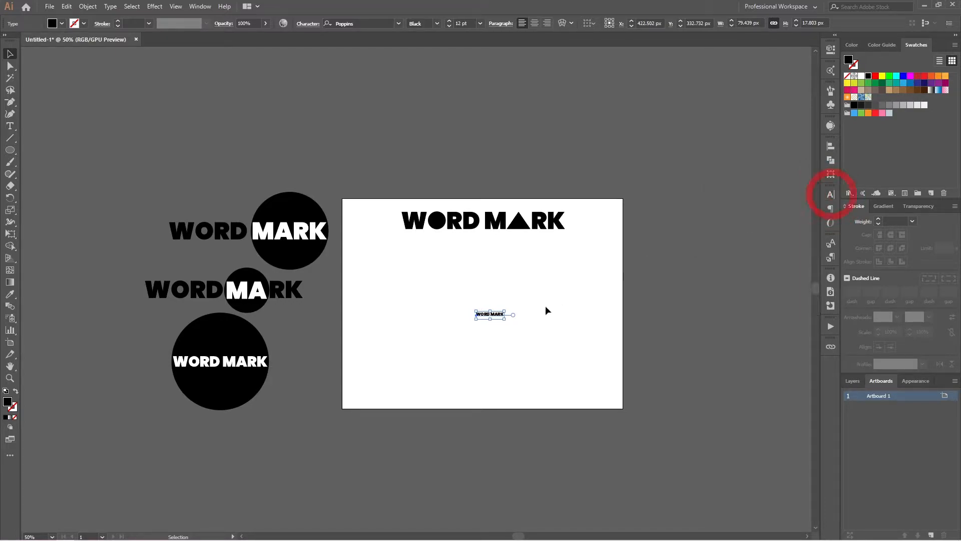
drag(505, 319, 475, 287)
click(501, 314)
scroll(504, 283, up, 3)
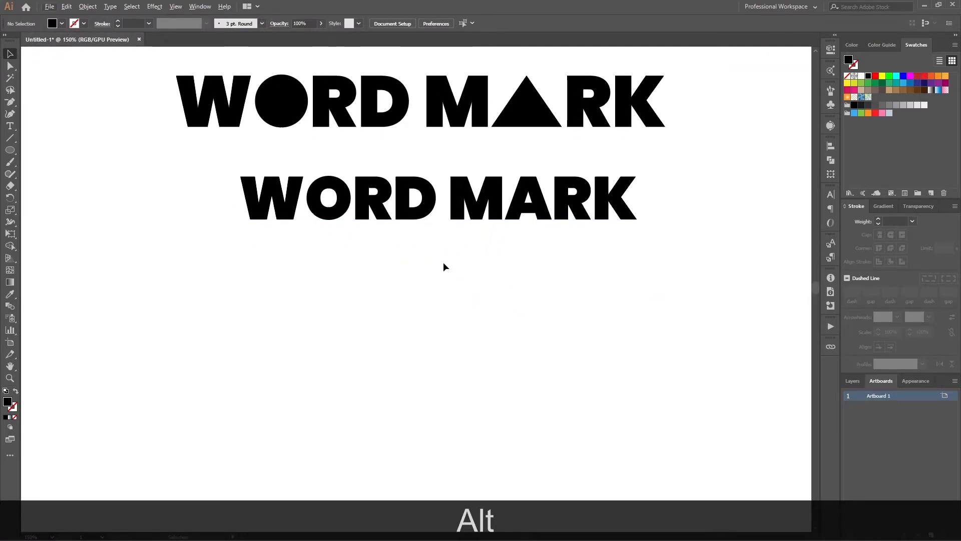
- Move the new WORD MARK text further down below the geometric version and convert it to outlines
drag(485, 221, 475, 317)
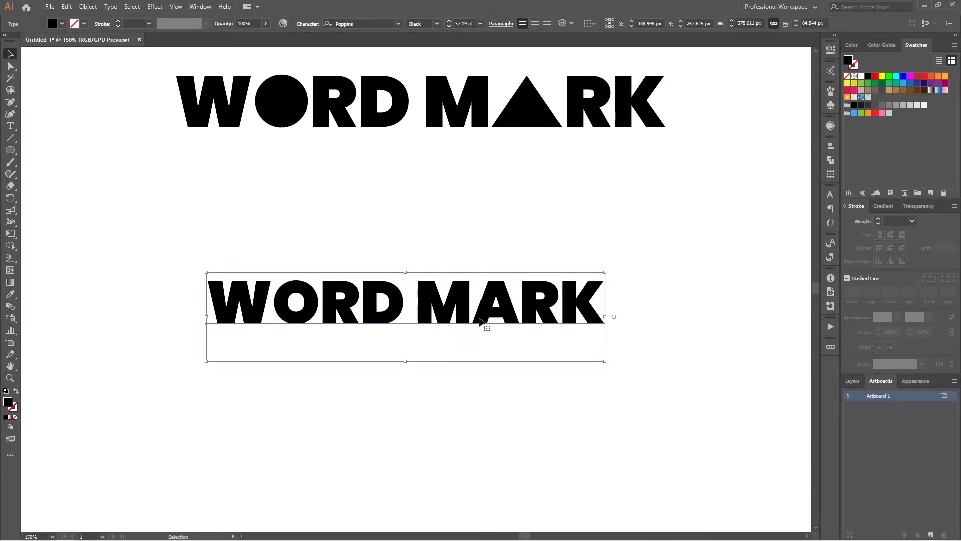
key(ctrl+shift+o)
key(ctrl+shift+o)
key(ctrl+shift+o)
click(479, 352)
- Draw a rectangle about 389 × 61 px around the outlined WORD MARK, fill it light blue and send it to the back
key(m)
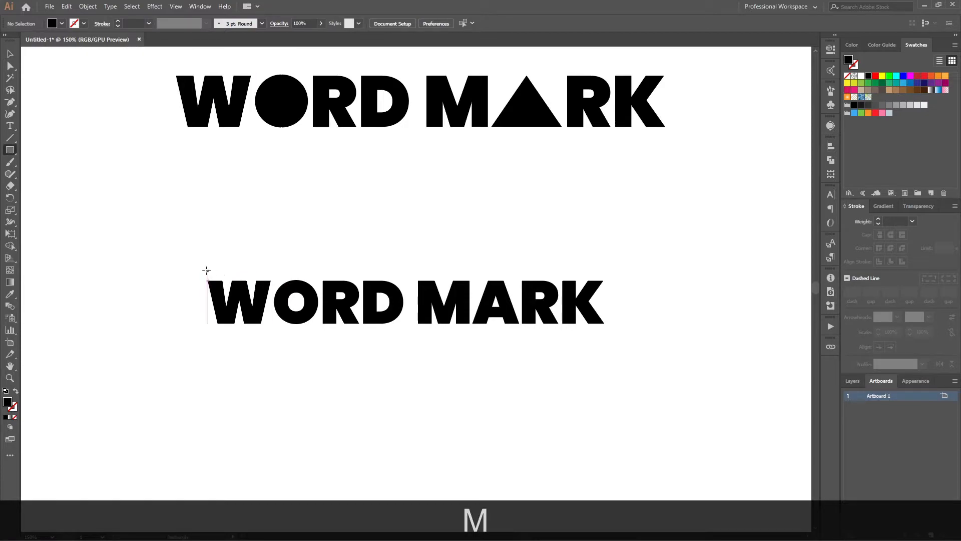
drag(201, 271, 610, 333)
key(v)
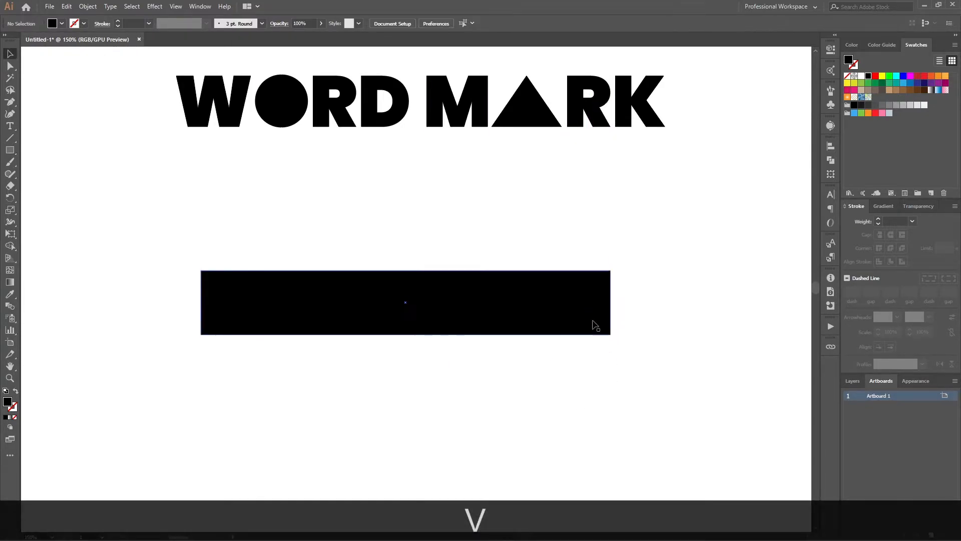
click(903, 83)
key(ctrl+shift+bracketleft)
key(ctrl+shift+bracketleft)
key(ctrl+shift+bracketleft)
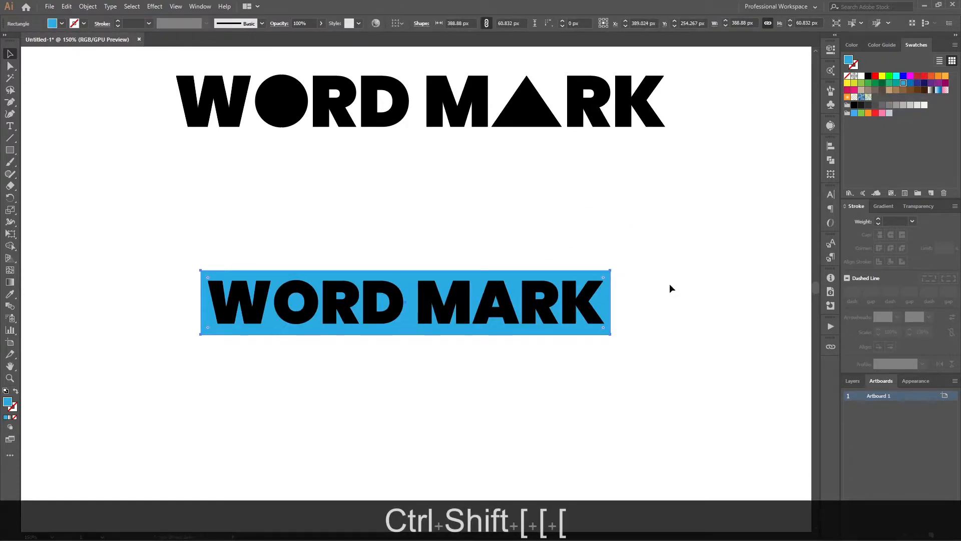
- Delete the light blue rectangle behind the outlined WORD MARK
drag(154, 436, 474, 202)
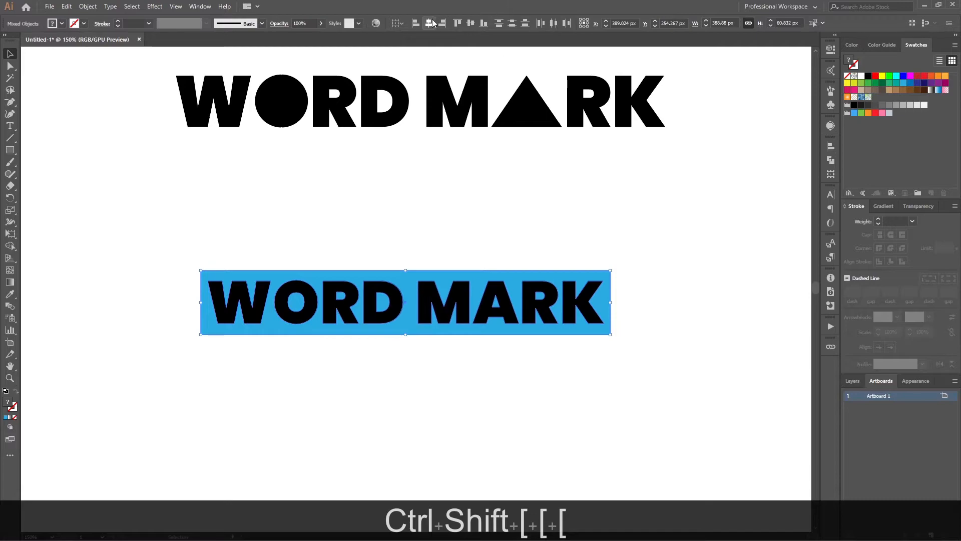
click(558, 189)
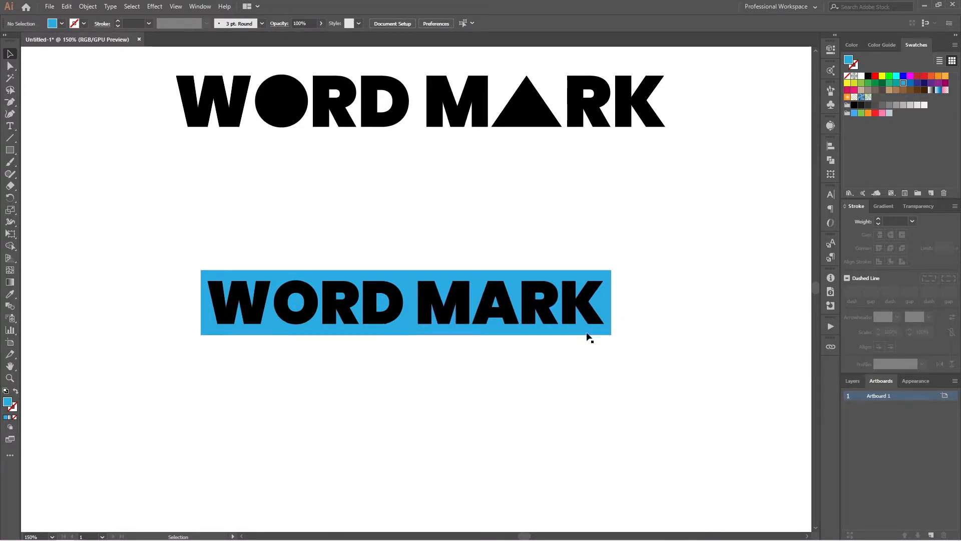
click(543, 336)
key(Delete)
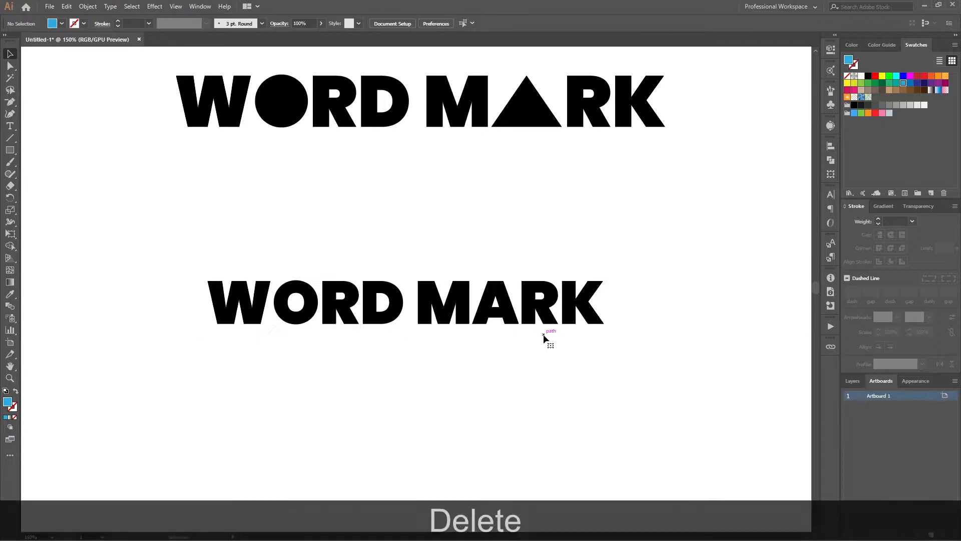
- Draw a light blue rectangle about 376 × 40 px over the WORD MARK letters, matching their width and height
key(m)
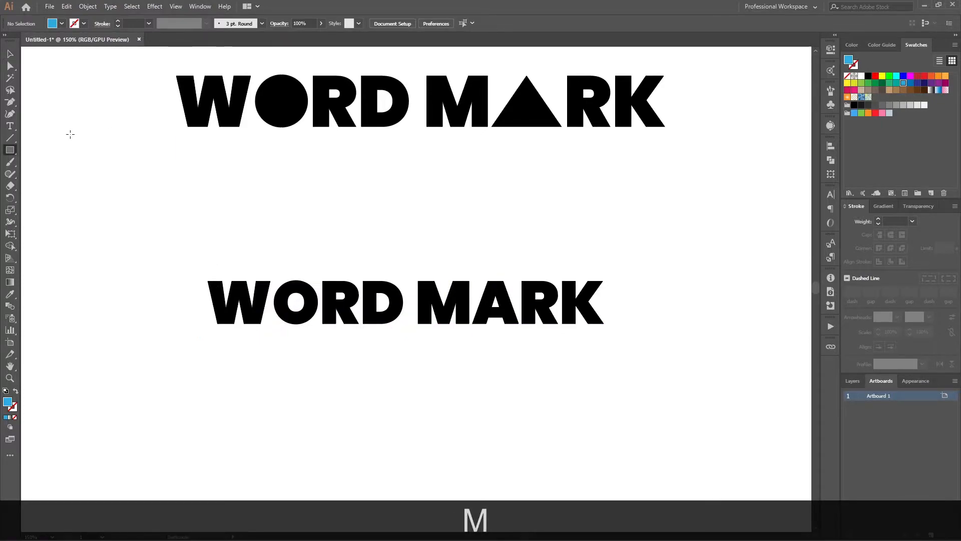
click(11, 151)
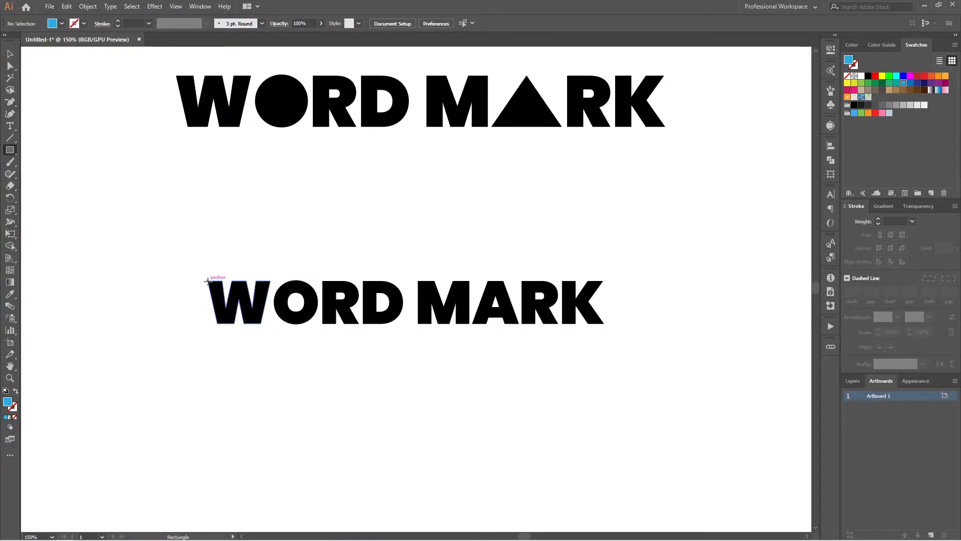
drag(239, 290, 604, 324)
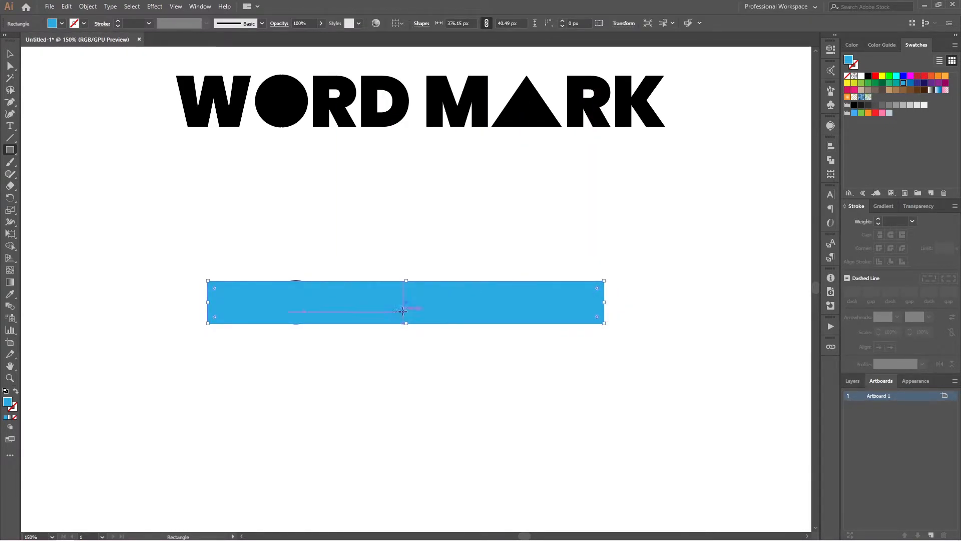
- Extend the light blue rectangle's upper and lower edges to cover the overshoot of the letter O, to a height of about 41.6 px
key(v)
key(alt)
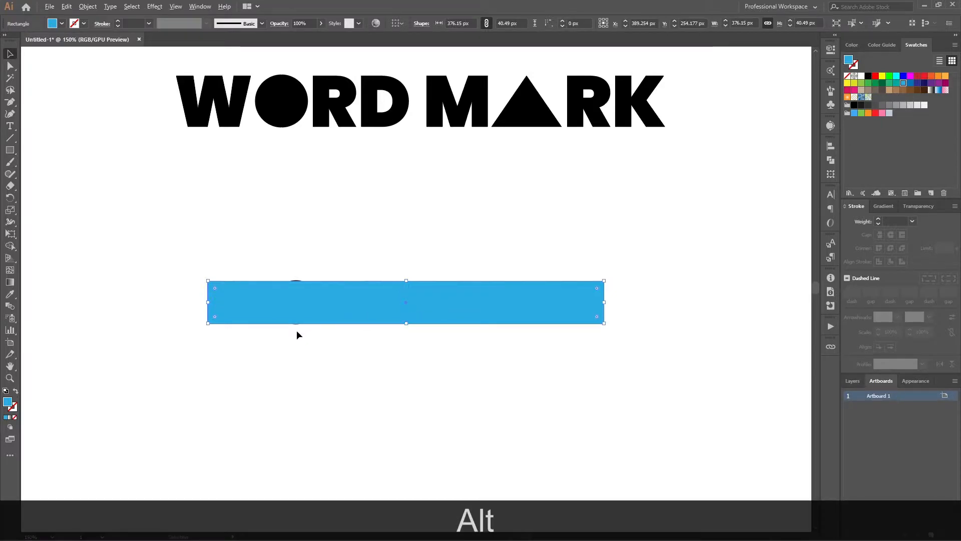
scroll(297, 333, up, 3)
key(alt)
drag(586, 197, 587, 195)
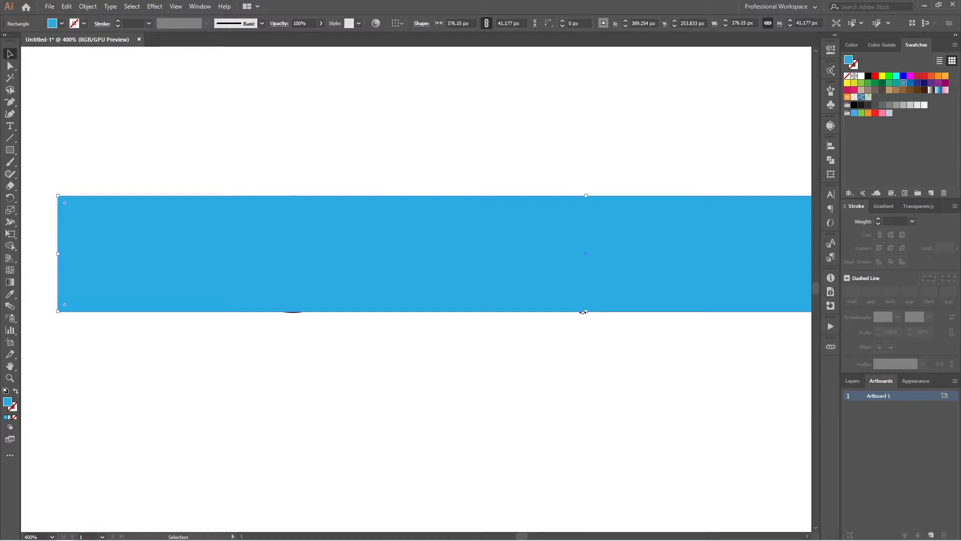
drag(586, 312, 584, 313)
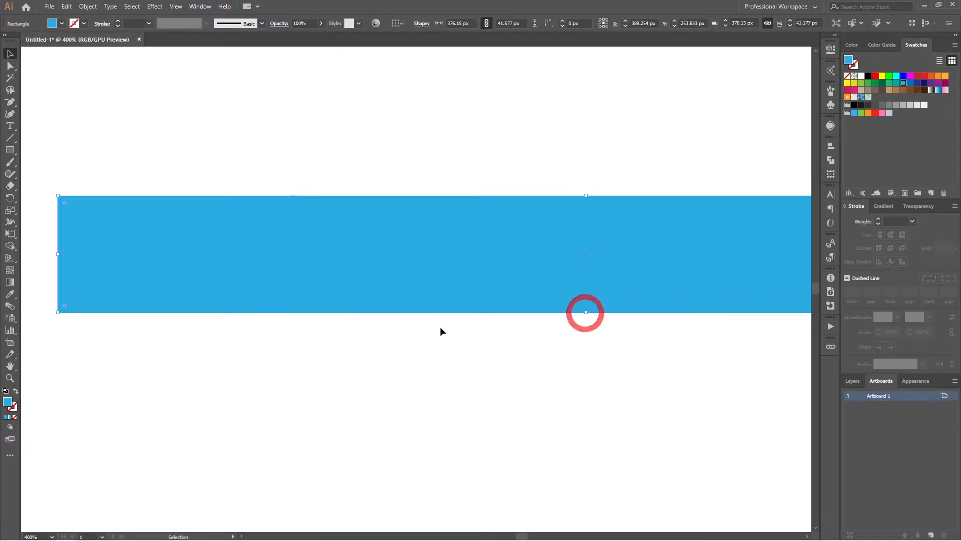
scroll(530, 320, down, 2)
scroll(527, 317, right, 4)
scroll(526, 317, down, 2)
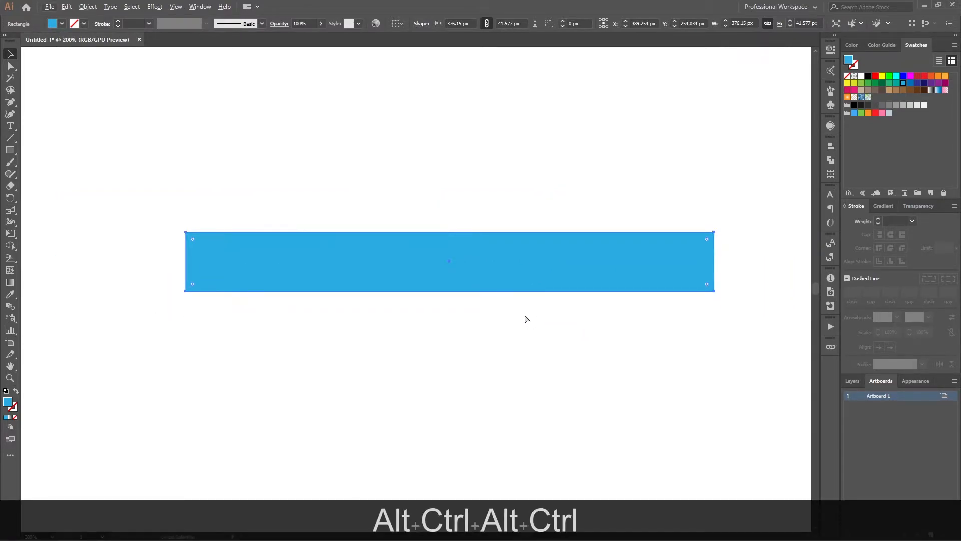
scroll(526, 318, down, 1)
scroll(524, 317, right, 3)
scroll(522, 313, up, 3)
- Offset the light blue rectangle's path outward by 10 px with miter joins
click(516, 359)
click(494, 323)
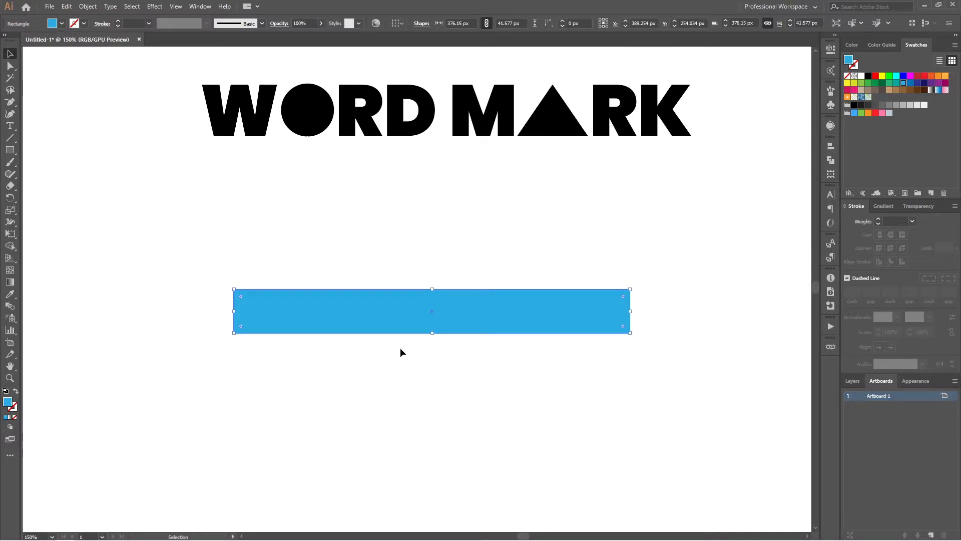
key(ctrl+shift+Page_Up)
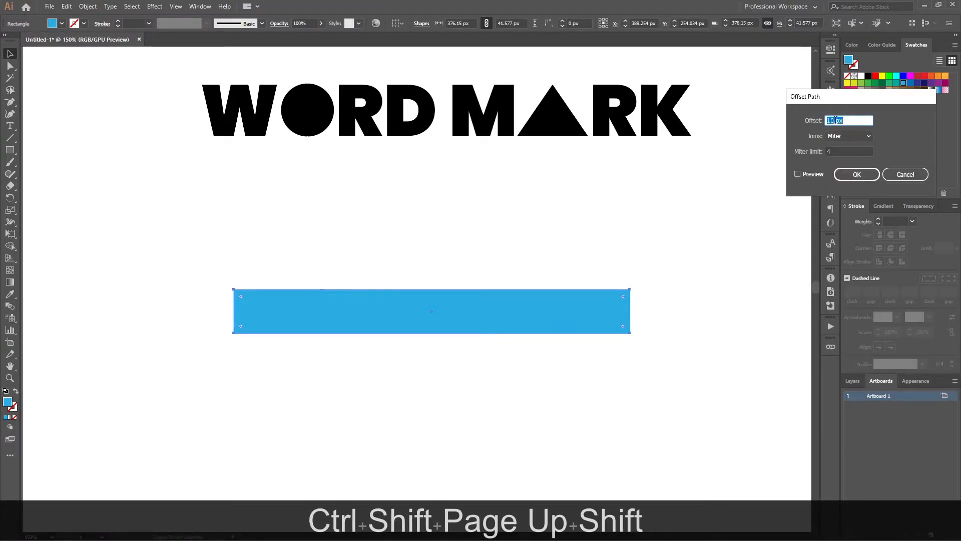
click(806, 171)
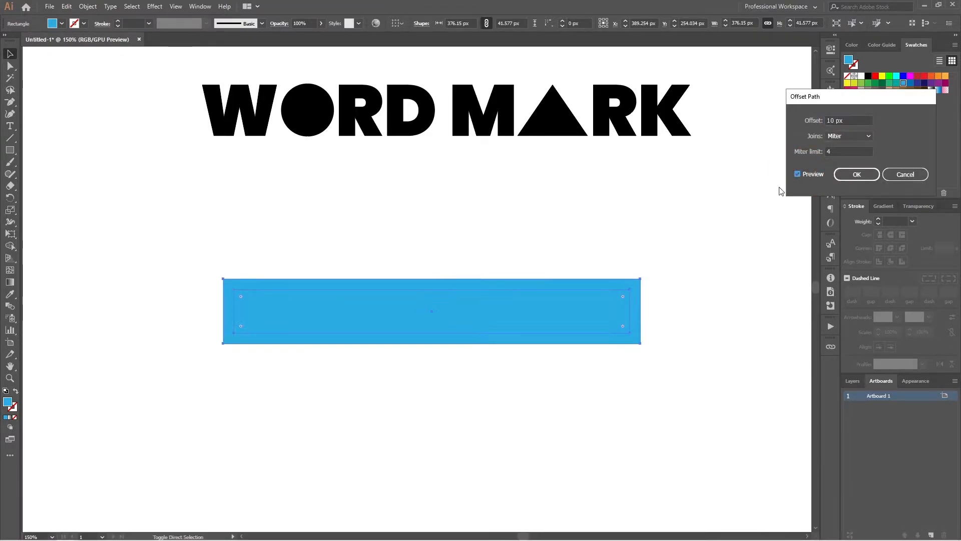
click(849, 174)
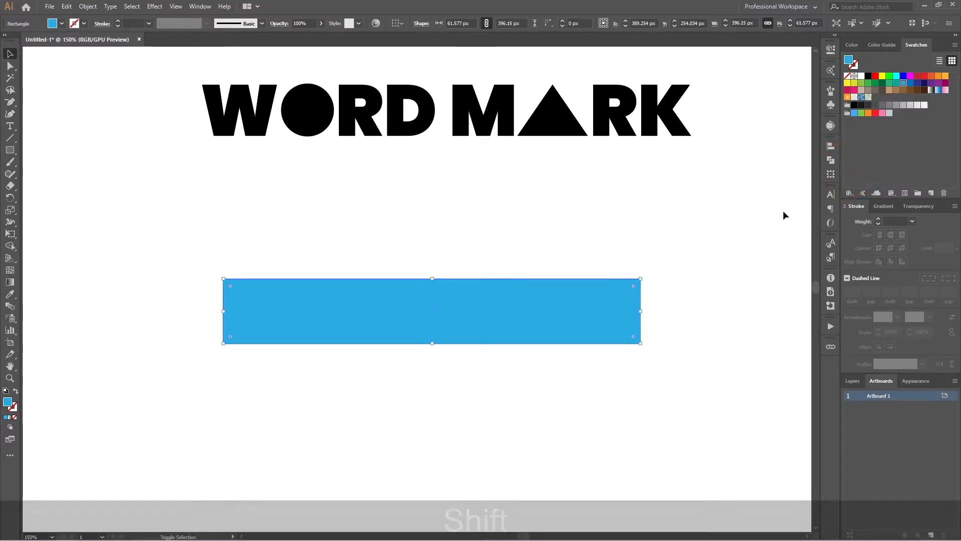
- Swap the offset rectangle's fill to its stroke and delete the inner filled rectangle covering the letters
key(shift+x)
click(714, 299)
click(608, 313)
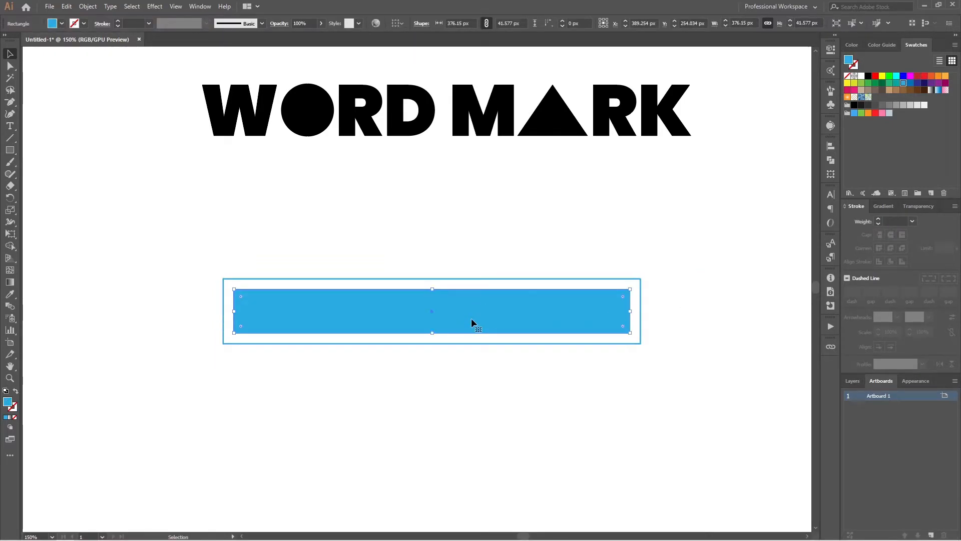
key(Delete)
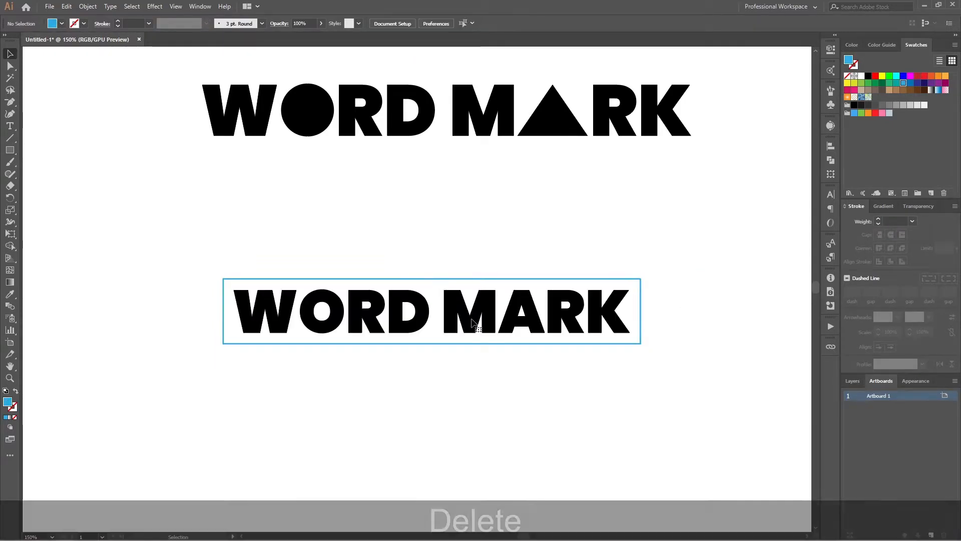
- Set the stroke weight of the rectangular frame around WORD MARK to 6 pt
click(641, 343)
click(118, 21)
click(118, 22)
click(118, 21)
click(118, 21)
click(118, 21)
click(664, 229)
click(644, 322)
scroll(648, 313, down, 2)
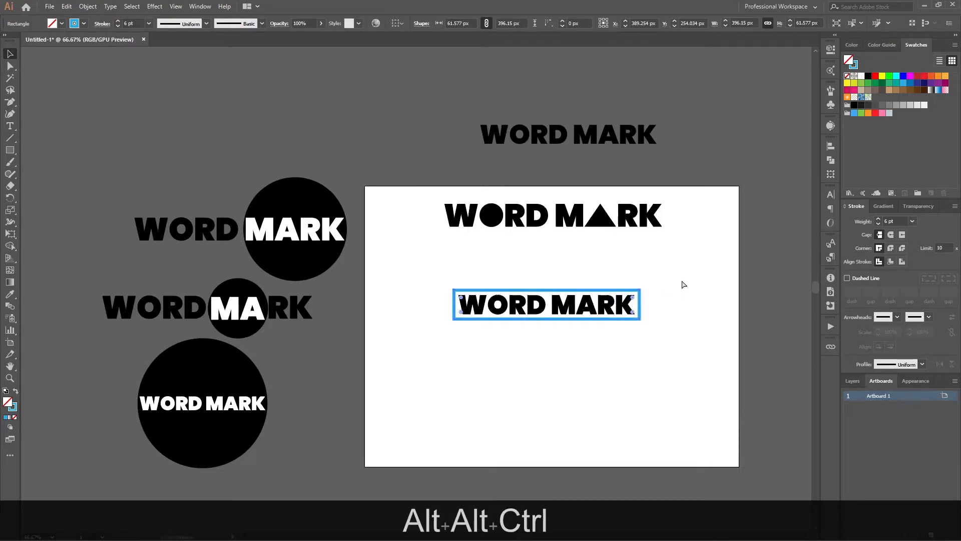
- Fill the WORD MARK letters inside the frame with the same light blue as the frame
scroll(676, 284, right, 8)
scroll(656, 292, down, 1)
click(535, 347)
click(520, 294)
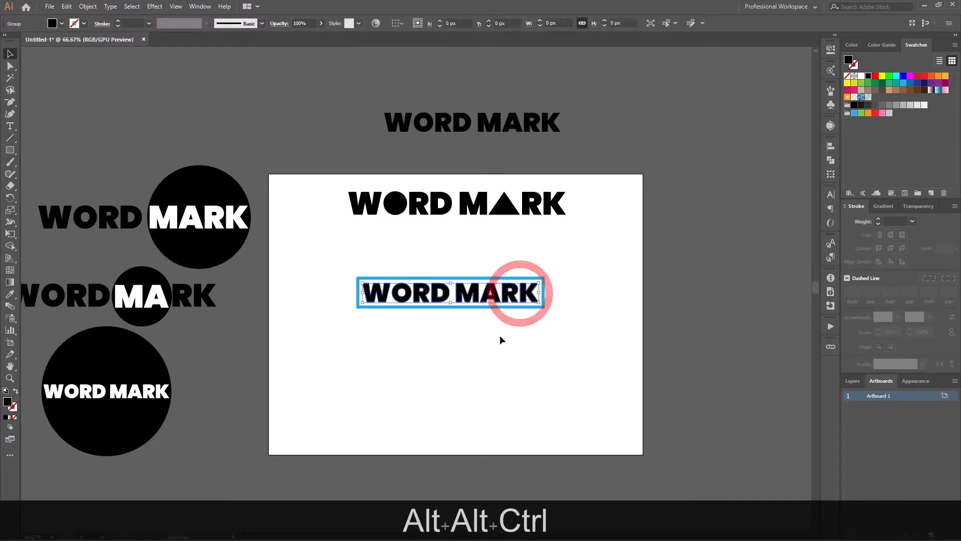
click(903, 83)
click(596, 298)
- Recolour only the frame's stroke with the dark grey sampled from the canvas outside the artboard
scroll(591, 298, up, 2)
click(543, 298)
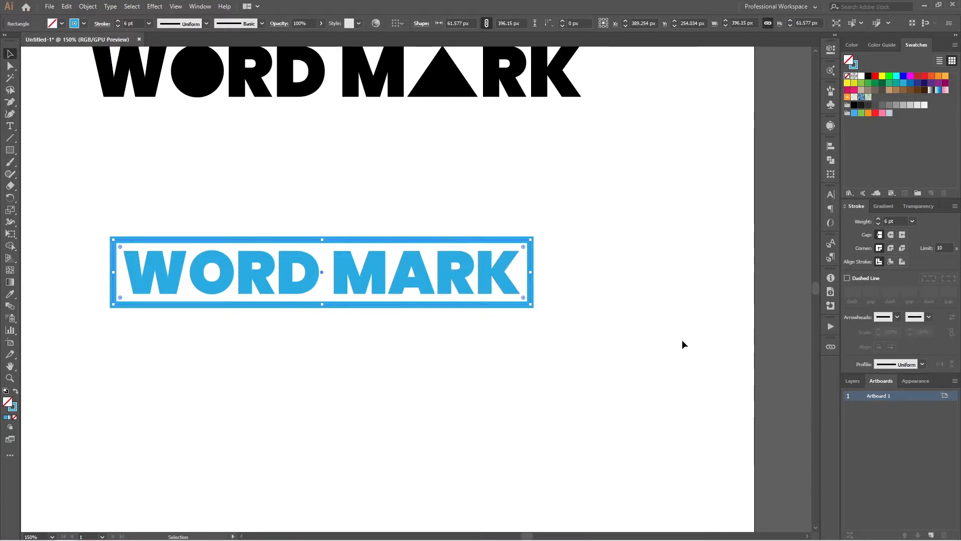
click(854, 65)
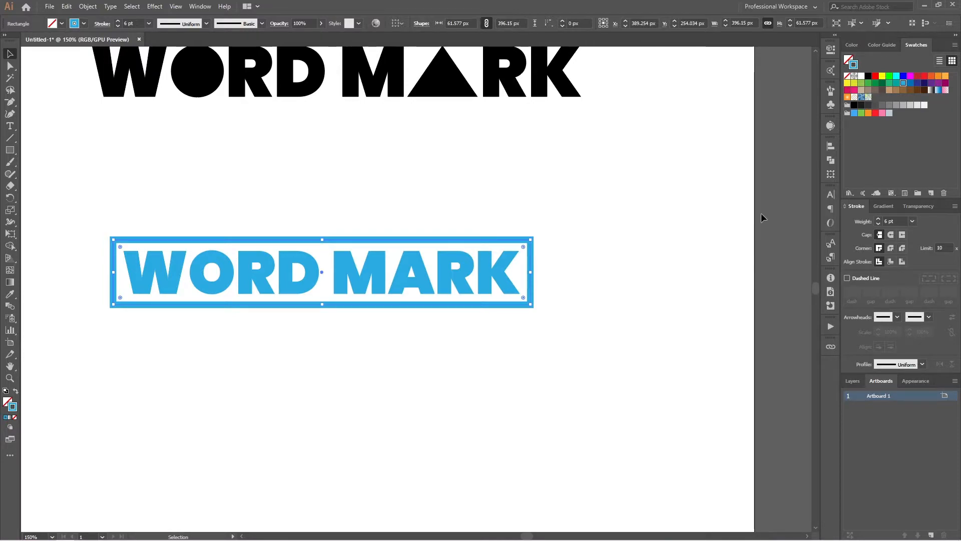
key(i)
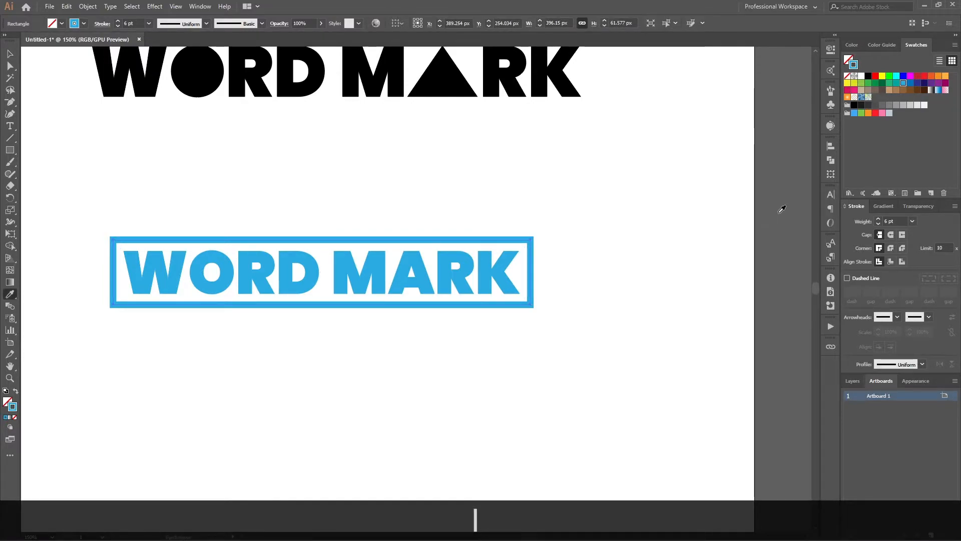
click(782, 208)
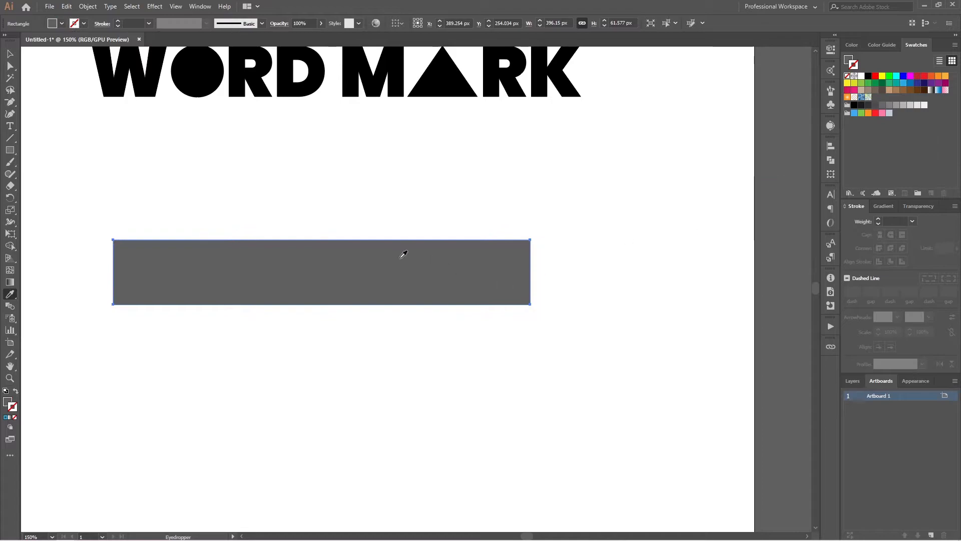
key(ctrl+z)
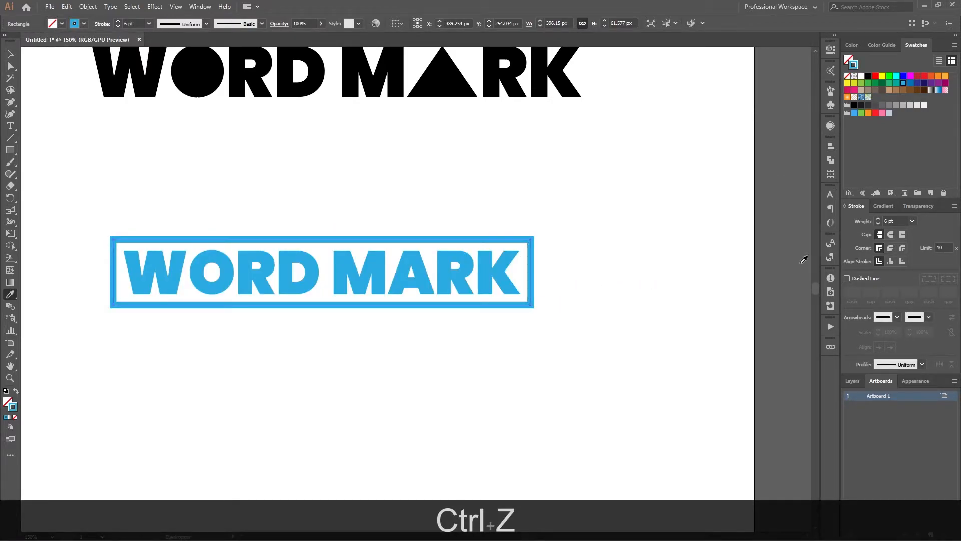
shift+click(791, 246)
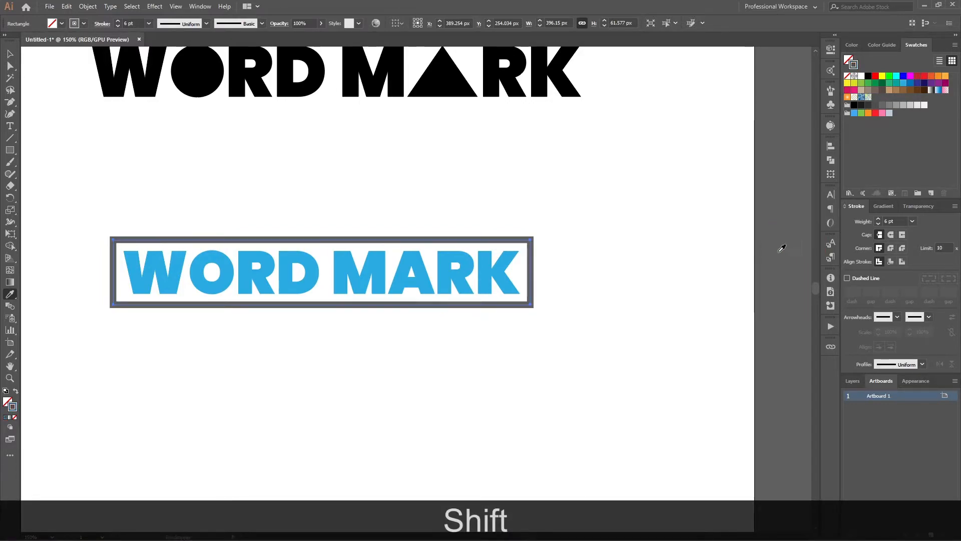
key(v)
click(589, 313)
- Duplicate the framed WORD MARK onto the pasteboard, beside the spare black text above the artboard
scroll(569, 312, down, 2)
scroll(577, 319, left, 1)
click(620, 305)
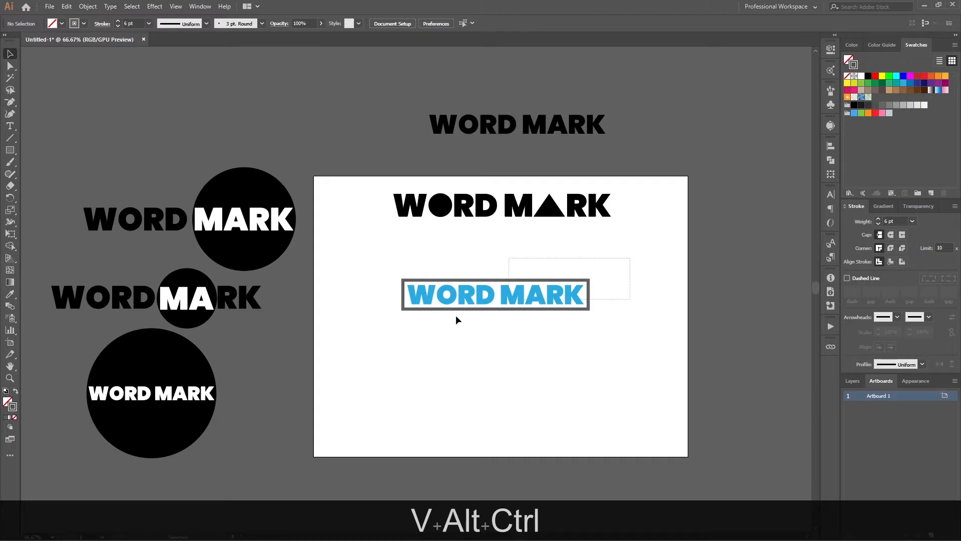
drag(491, 305, 389, 332)
drag(524, 296, 310, 127)
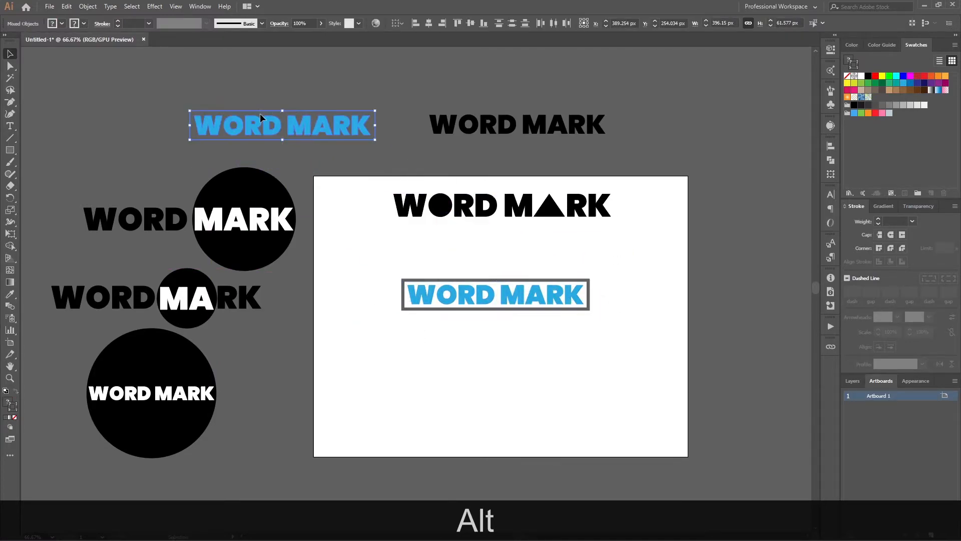
click(260, 113)
- Group the duplicated framed WORD MARK and move it above the circle versions on the pasteboard
drag(398, 89, 273, 155)
key(ctrl+g)
click(397, 146)
drag(362, 129, 236, 144)
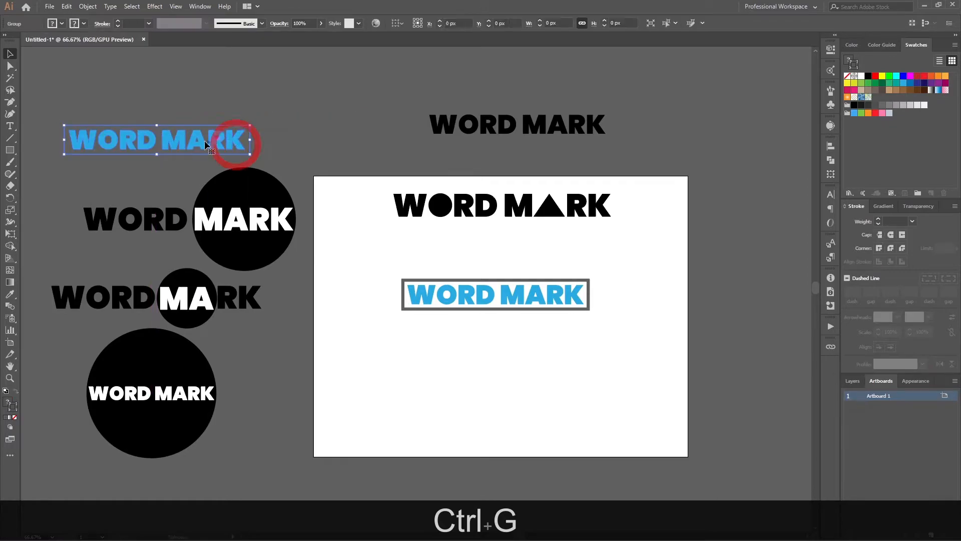
- Swap the grey frame's stroke to a solid fill and send the rectangle behind the blue WORD MARK letters
scroll(526, 328, up, 2)
click(433, 321)
drag(529, 321, 477, 297)
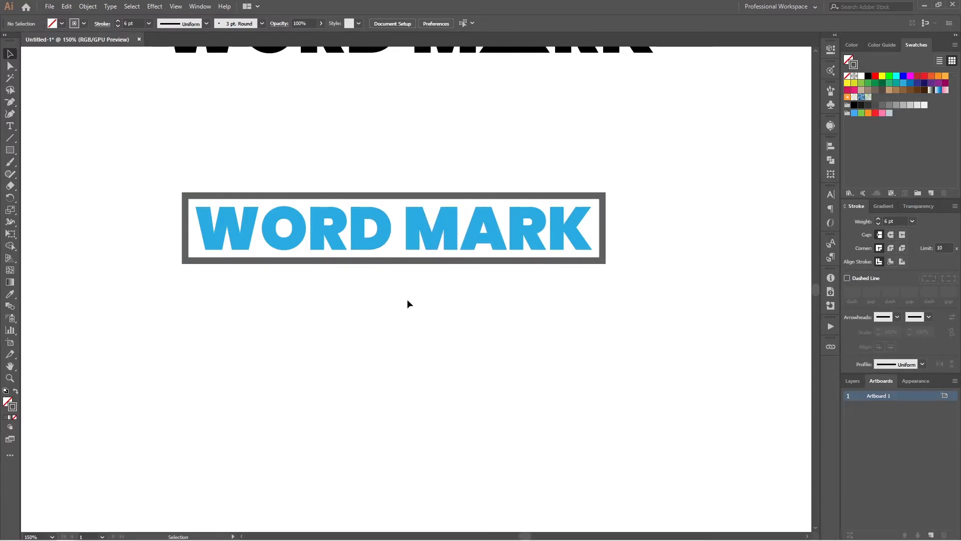
click(411, 263)
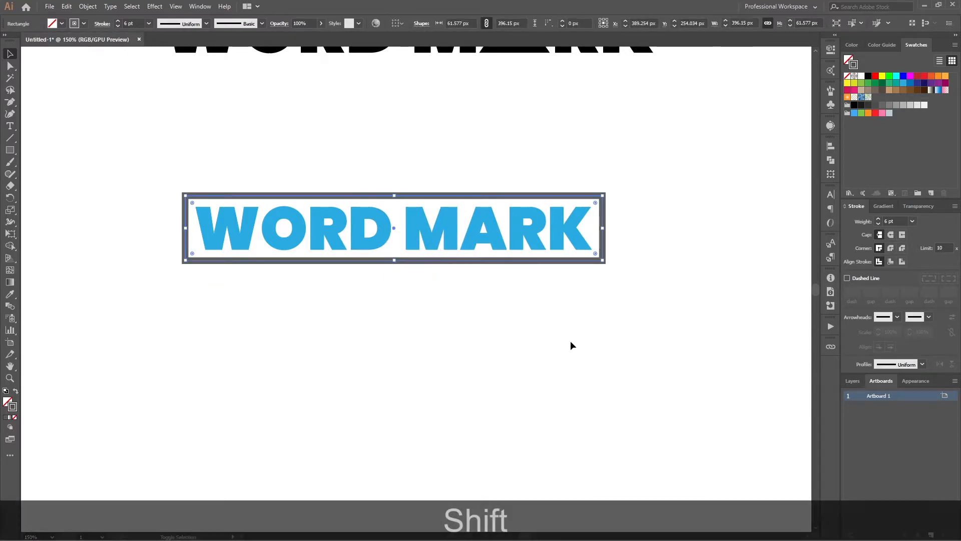
key(shift+x)
key(ctrl+shift+bracketleft)
key(ctrl+shift+bracketleft)
key(ctrl+shift+bracketleft)
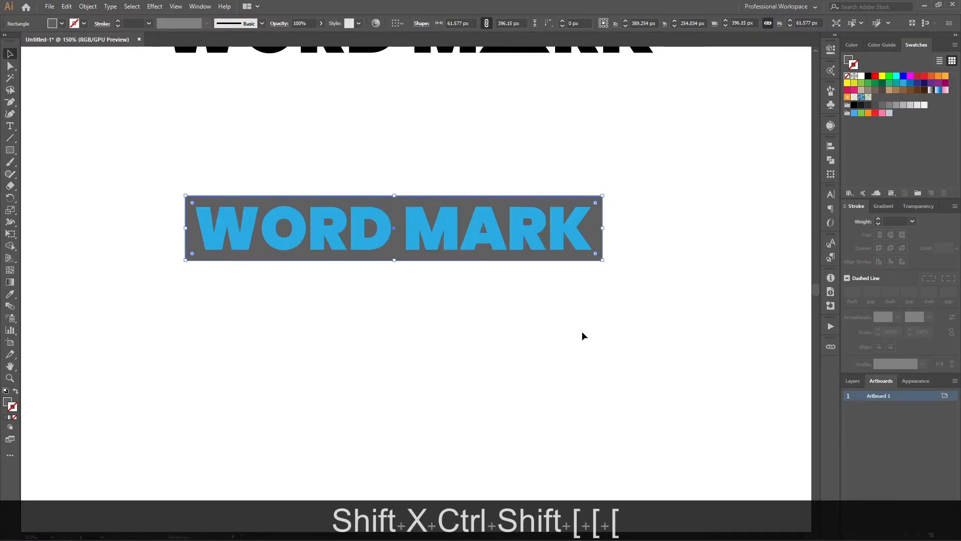
key(v)
click(606, 316)
- Duplicate the grey rectangle with its blue letters lower down on the artboard
drag(643, 170, 302, 371)
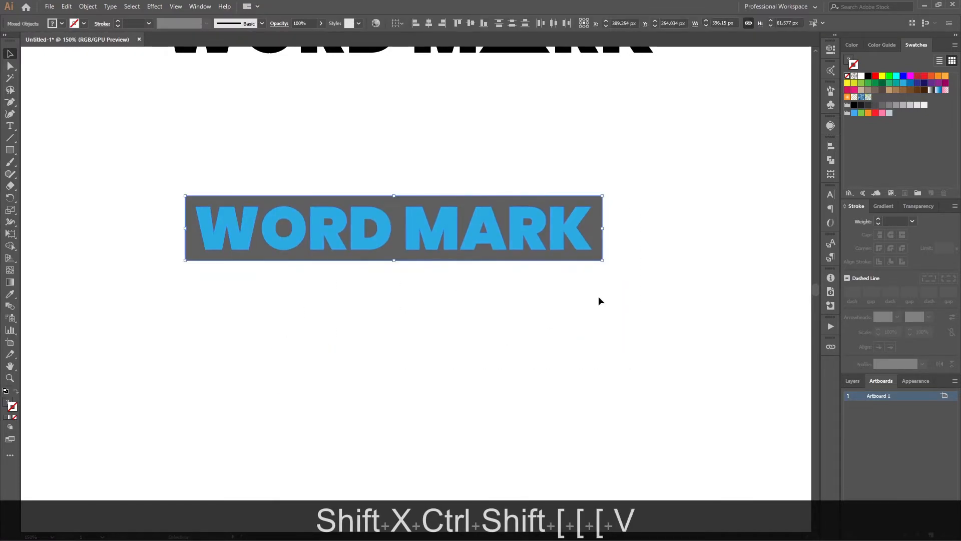
scroll(598, 298, down, 1)
drag(574, 256, 560, 411)
click(614, 345)
- Cut the WORD MARK letters out of the upper grey rectangle with the Minus Front shape mode
drag(631, 243, 456, 317)
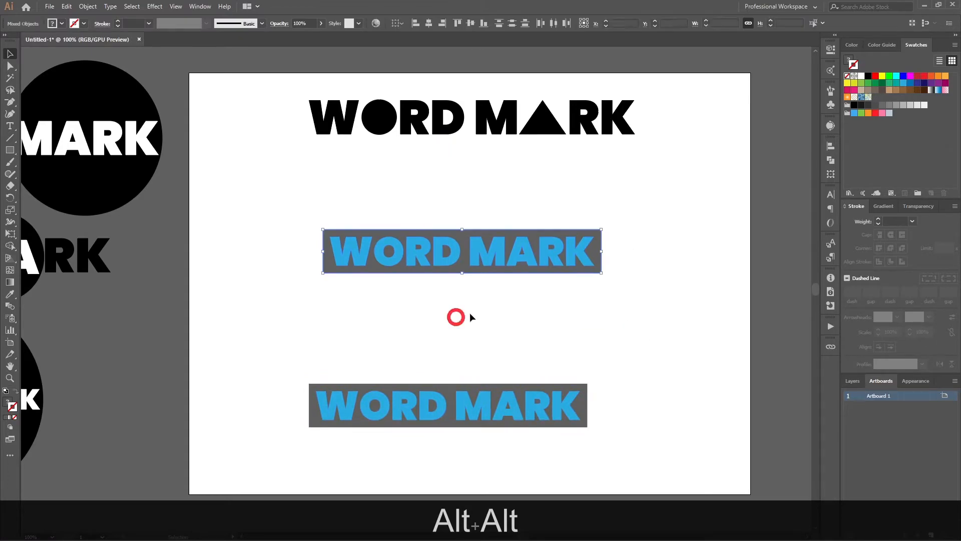
click(831, 160)
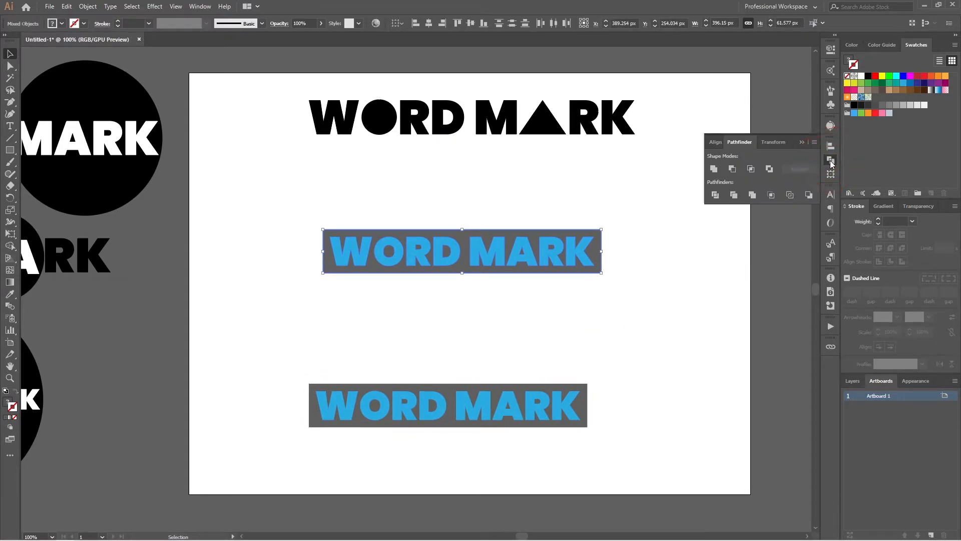
click(732, 169)
- Fill the cut-out WORD MARK rectangle with light blue
click(497, 260)
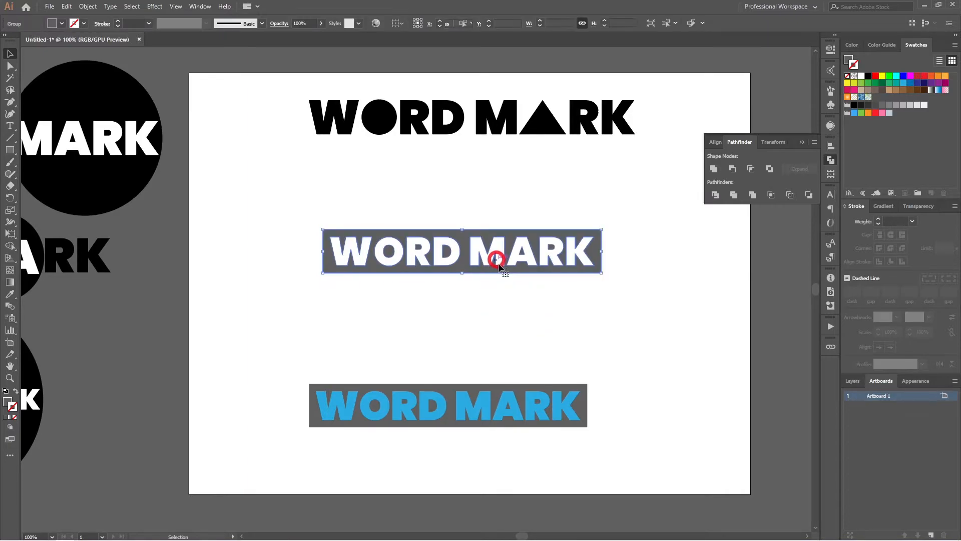
key(x)
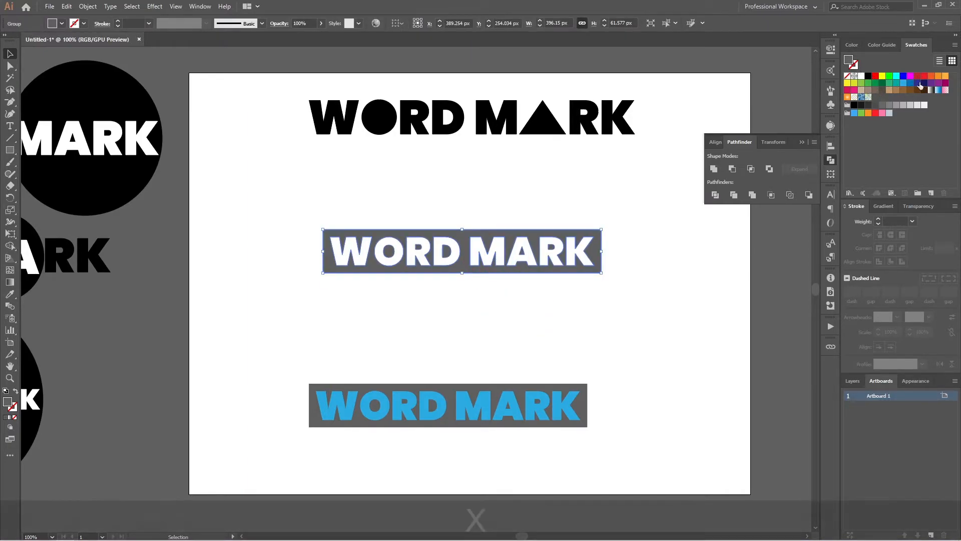
click(903, 84)
click(609, 293)
- Move the light blue cut-out version onto the pasteboard and move the remaining grey version up below the geometric WORD MARK
scroll(474, 294, right, 1)
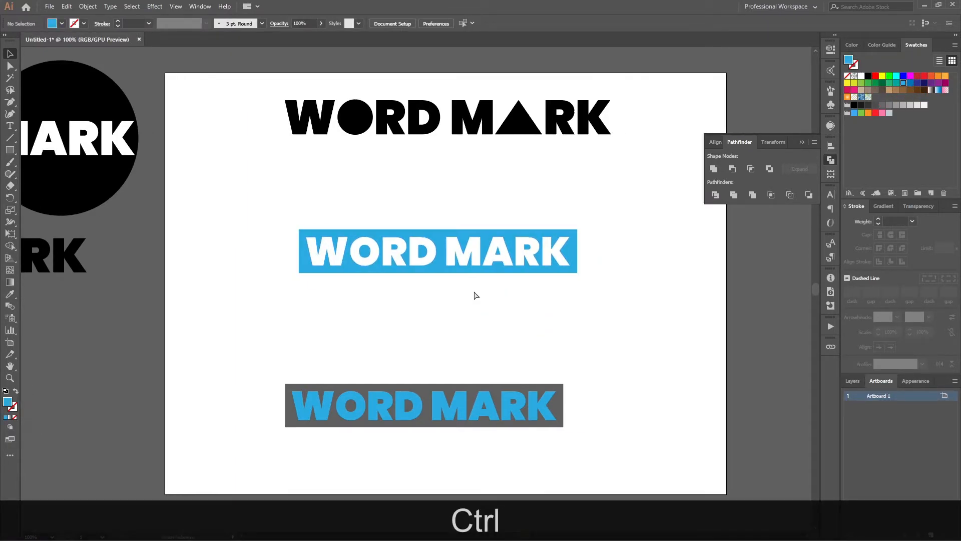
scroll(515, 311, down, 1)
drag(444, 258, 128, 58)
drag(503, 389, 489, 273)
scroll(497, 282, up, 2)
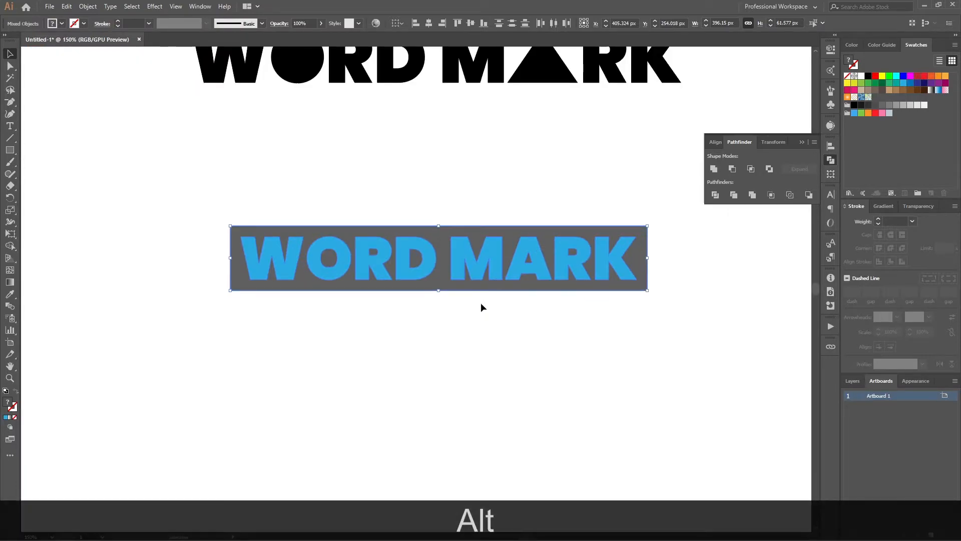
- Draw a vertical line about 91 px tall through the centre of the grey rectangle and give it a stroke
click(512, 323)
click(418, 278)
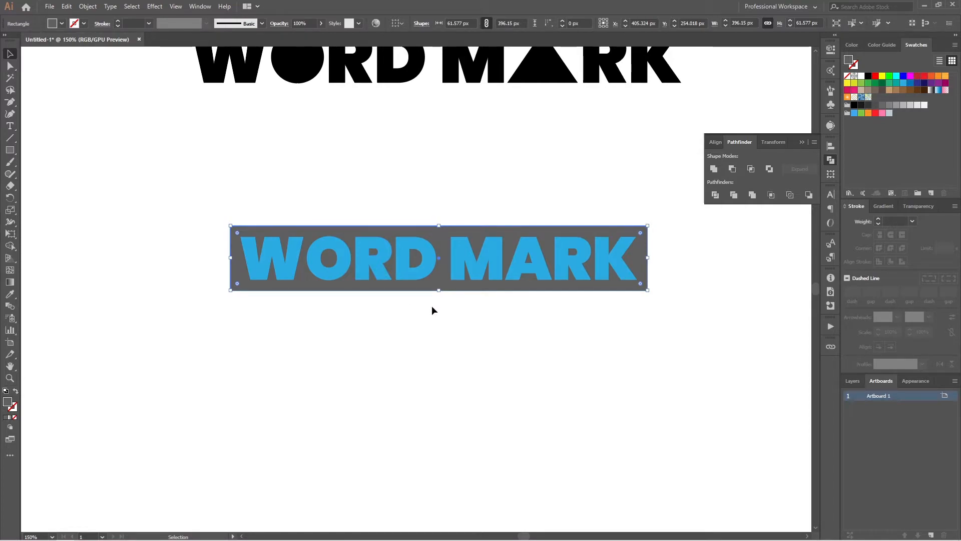
click(11, 139)
mouse_move(473, 57)
mouse_down()
mouse_move(472, 220)
mouse_move(440, 254)
mouse_move(439, 306)
mouse_up()
key(shift+v)
click(461, 302)
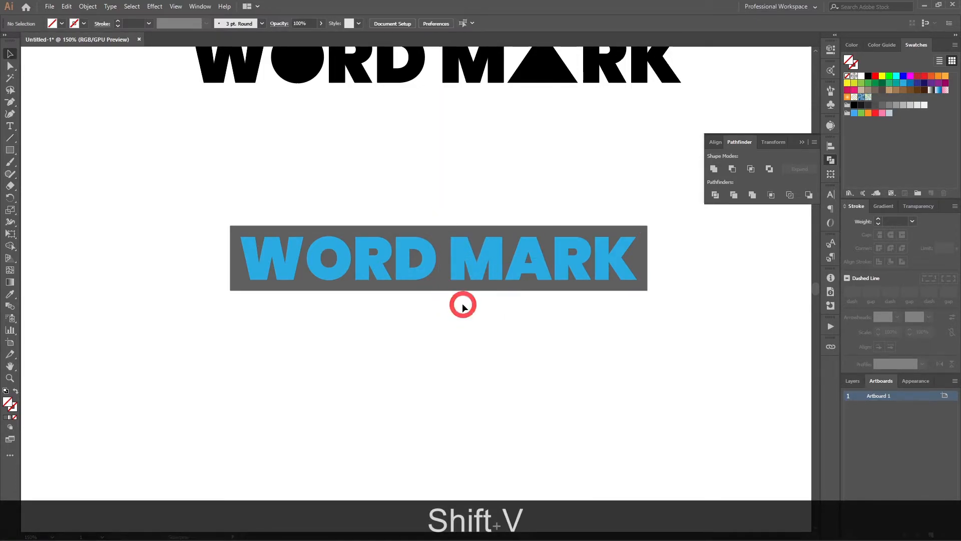
drag(448, 295, 440, 306)
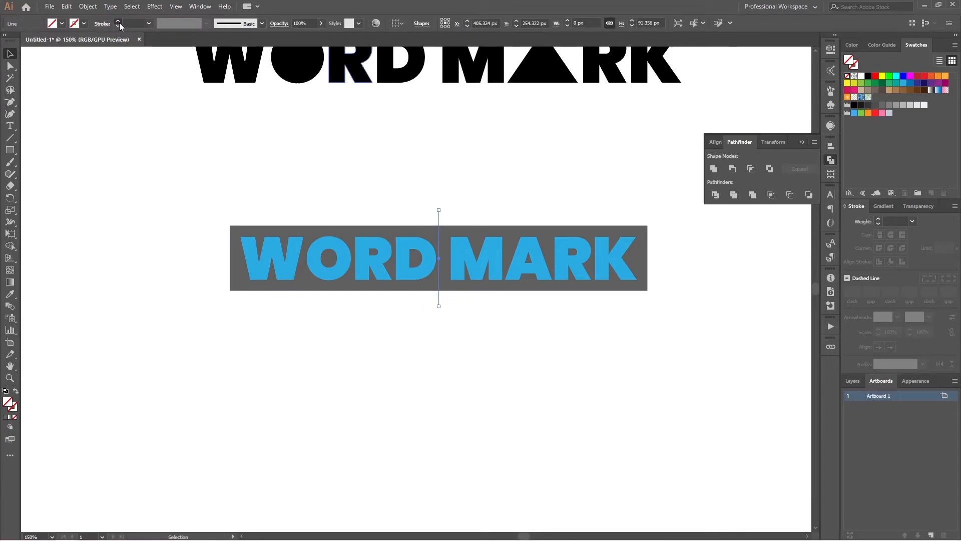
click(119, 23)
- Centre the vertical line horizontally on the grey rectangle behind WORD MARK
click(445, 308)
drag(421, 309, 466, 290)
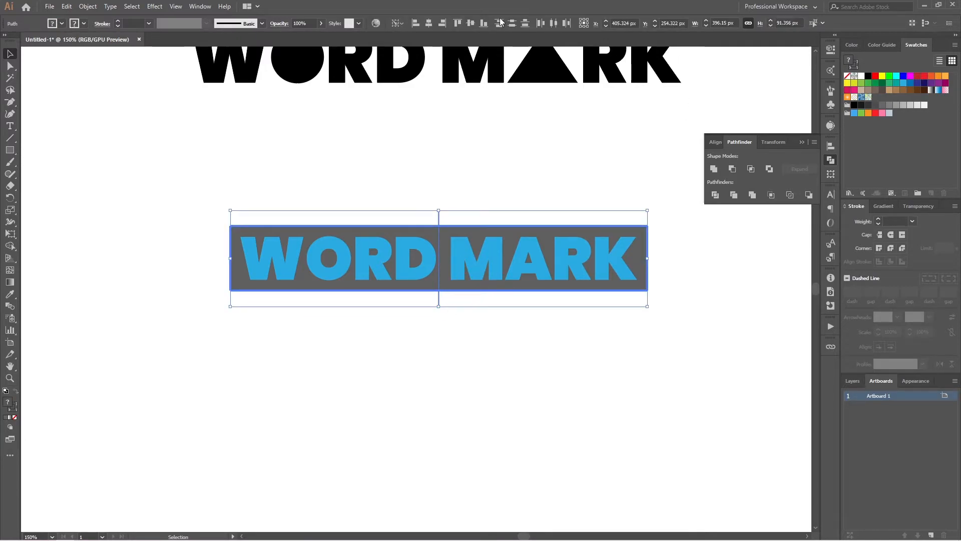
click(428, 23)
click(518, 144)
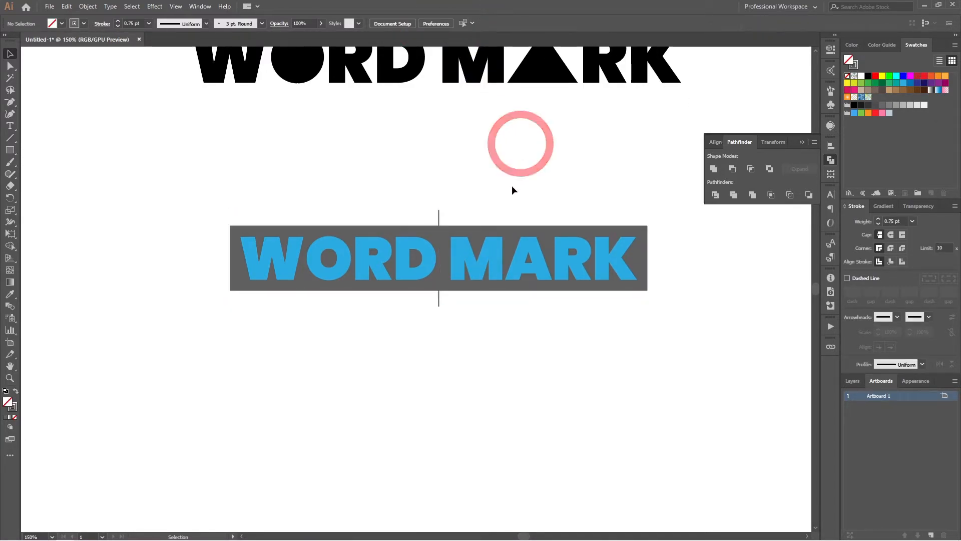
- Split the grey rectangle in two along the vertical line with the Pathfinder Divide operation
click(456, 229)
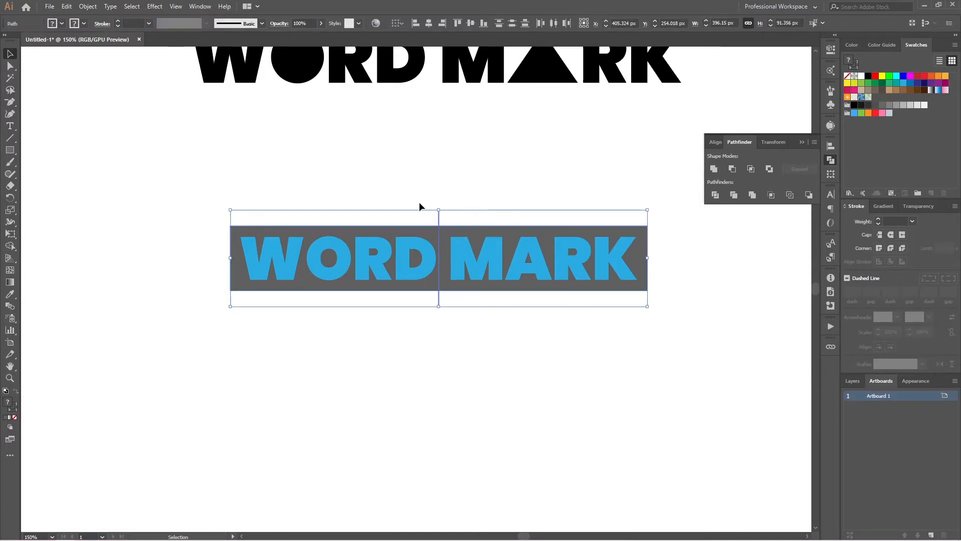
click(716, 195)
click(701, 276)
key(v)
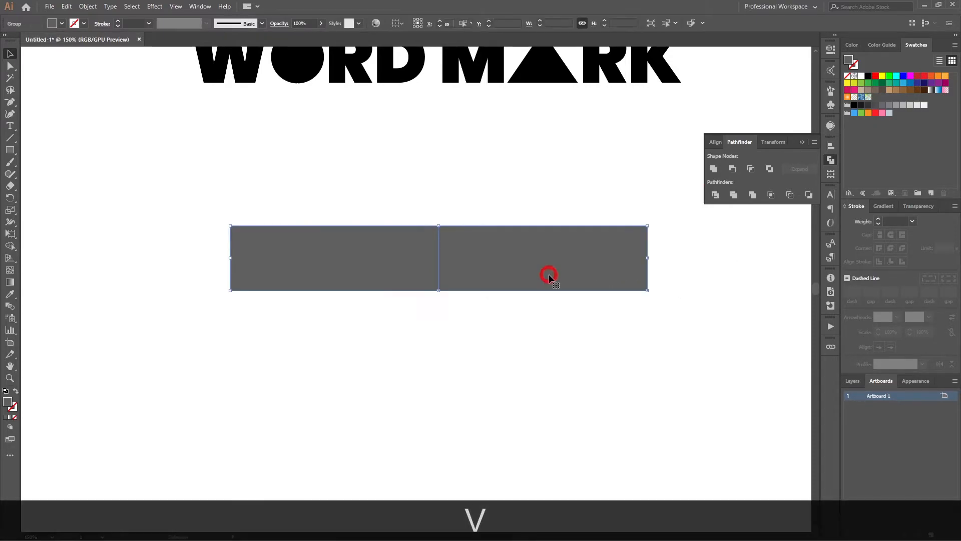
- Send the divided rectangle behind the WORD MARK letters and ungroup its two halves
shift+click(550, 285)
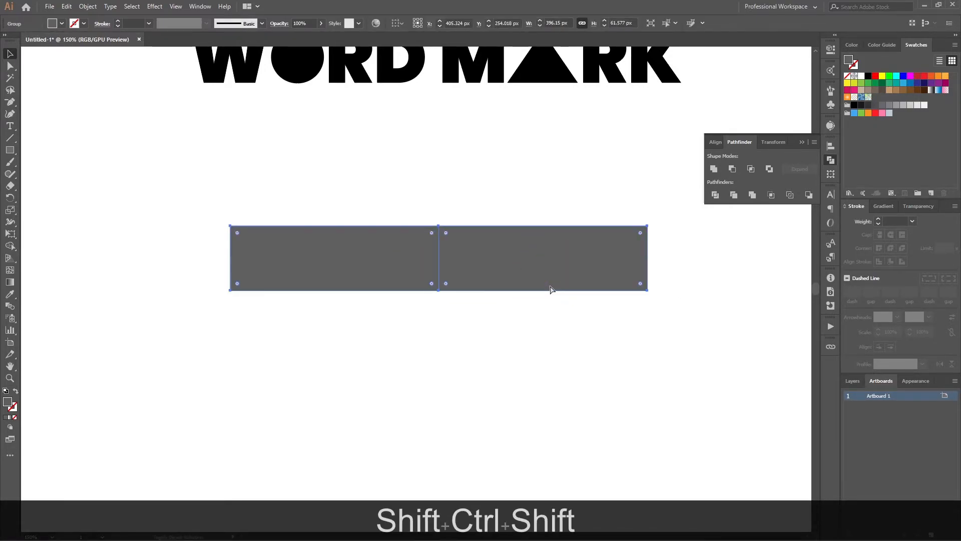
key(ctrl+shift+bracketleft)
key(ctrl+shift+bracketleft)
key(ctrl+shift+bracketleft)
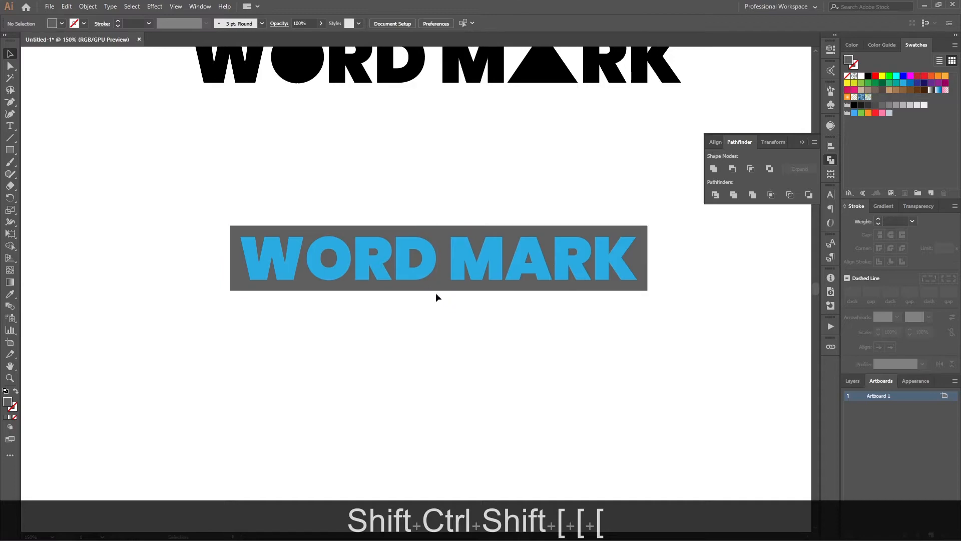
right_click(428, 296)
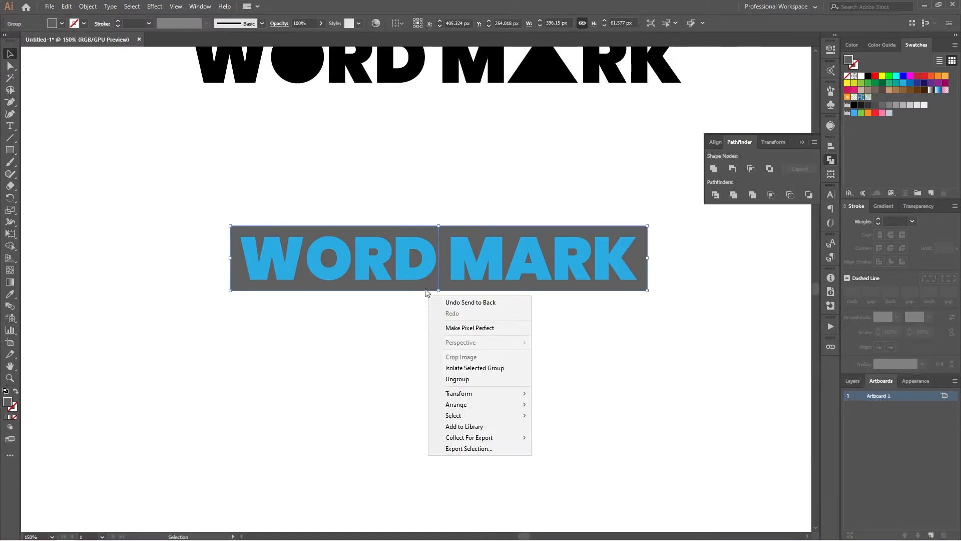
click(441, 377)
click(489, 350)
- Swap the fill and stroke of the half behind WORD so it is only a grey outline
click(432, 289)
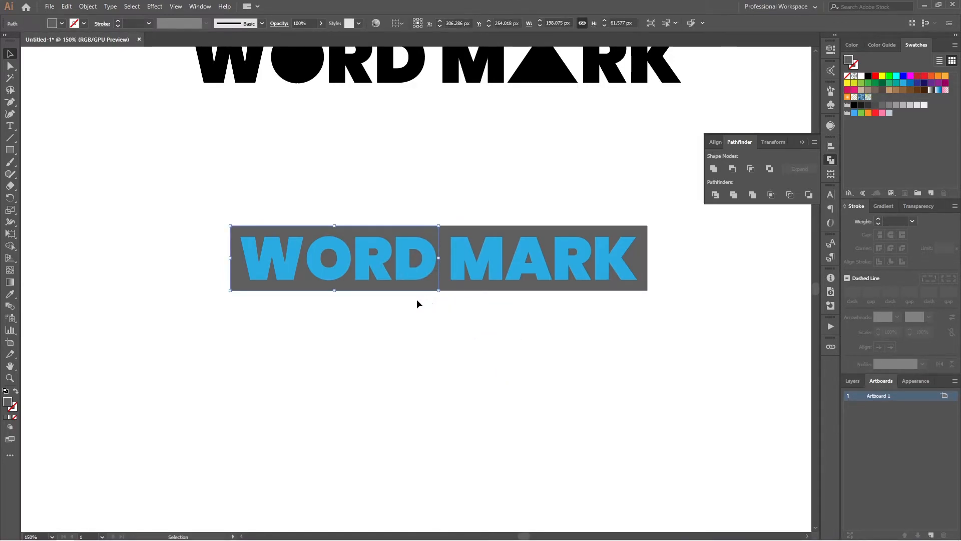
key(shift+x)
click(483, 374)
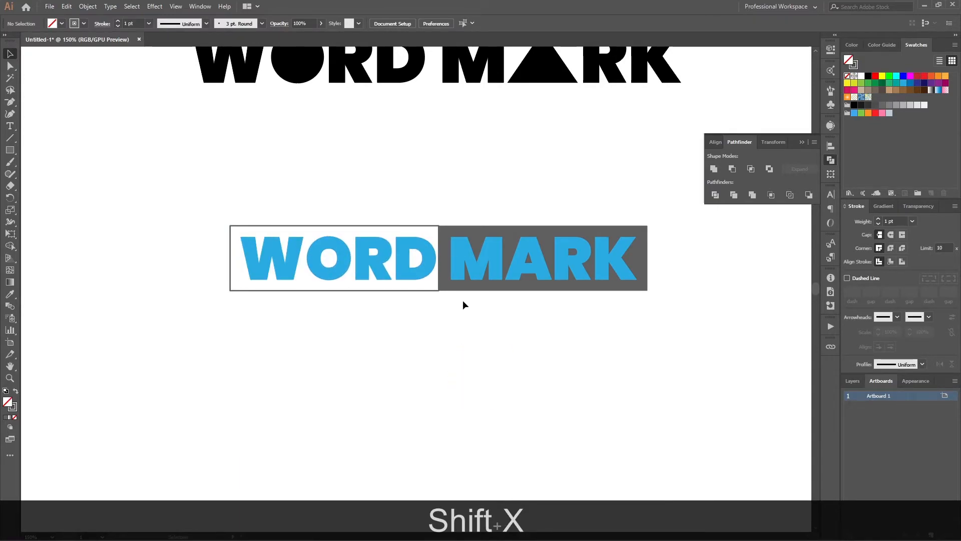
click(473, 289)
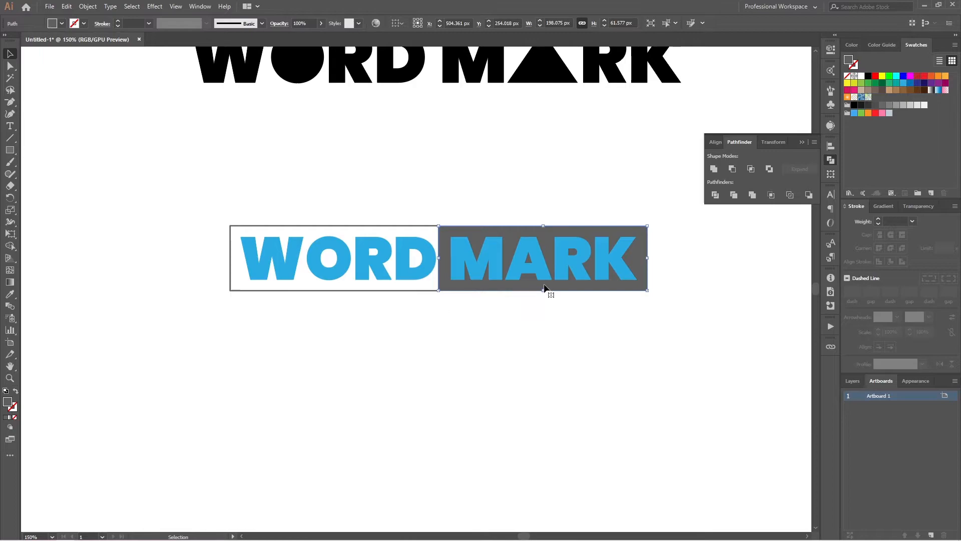
click(512, 331)
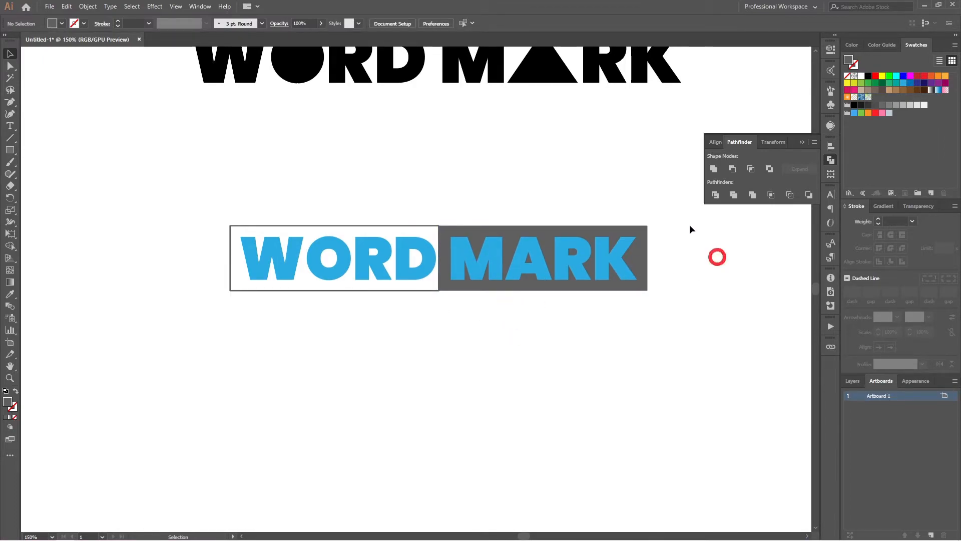
- Align the stroke of the WORD outline to the inside of its path
alt+scroll(300, 283, up, 10)
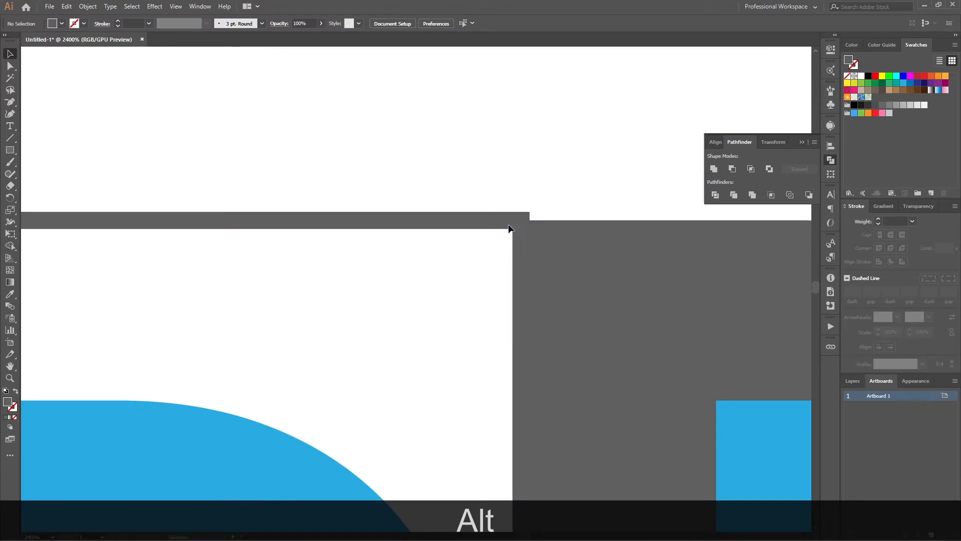
click(476, 221)
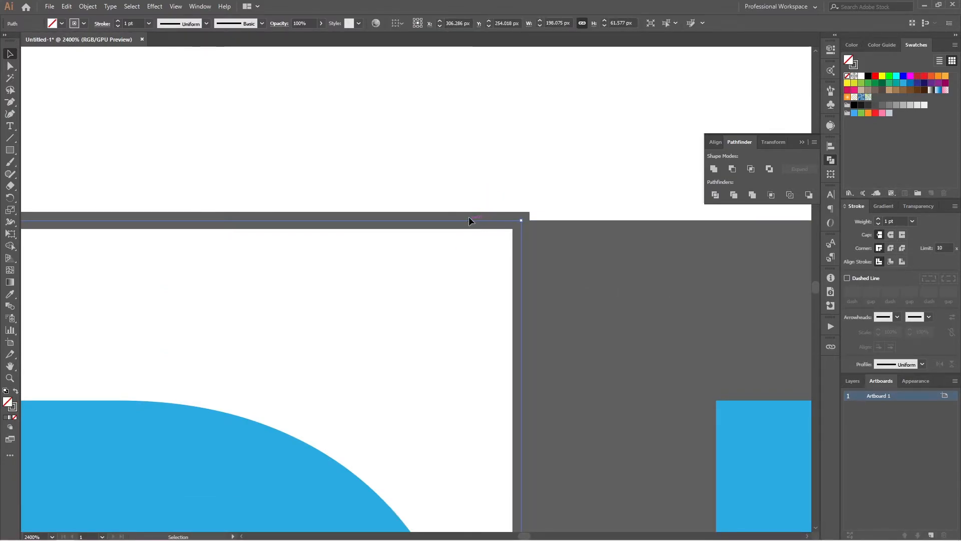
click(891, 261)
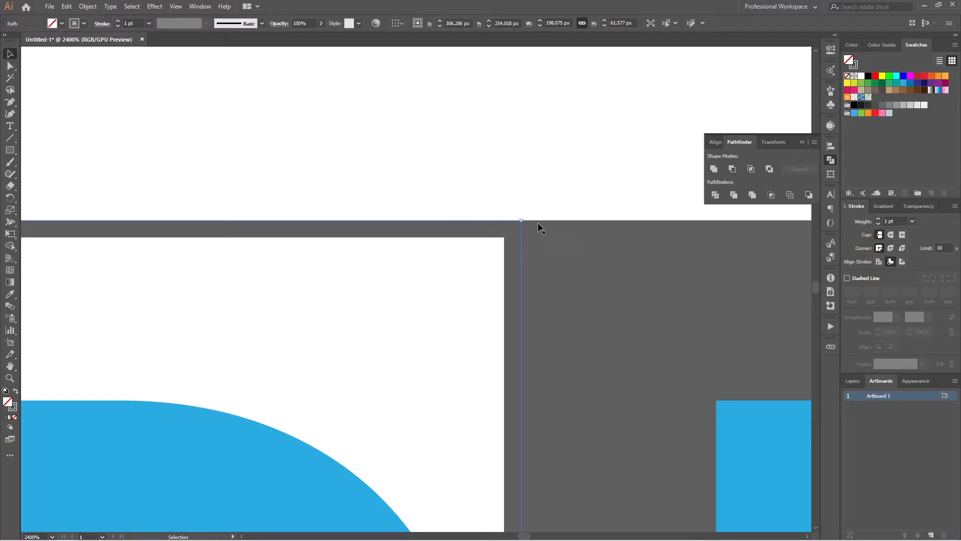
click(584, 191)
- Set the stroke weight of the WORD outline to 3 pt
scroll(584, 195, down, 6)
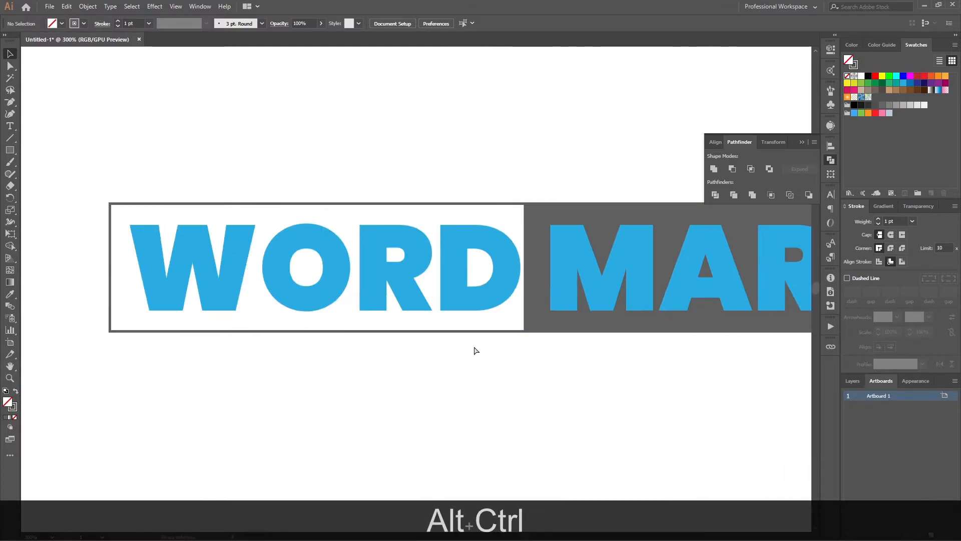
scroll(476, 350, right, 2)
scroll(473, 346, down, 2)
click(472, 329)
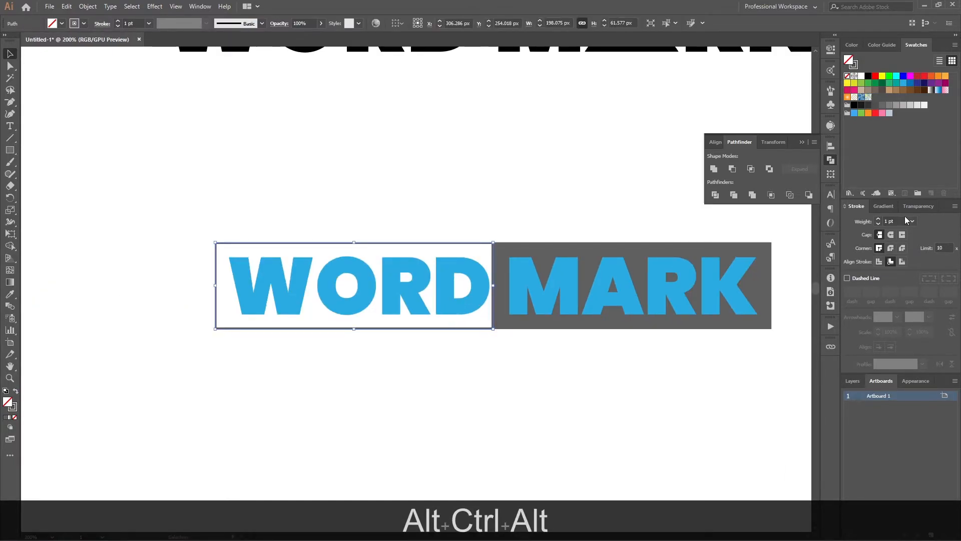
click(877, 219)
click(877, 219)
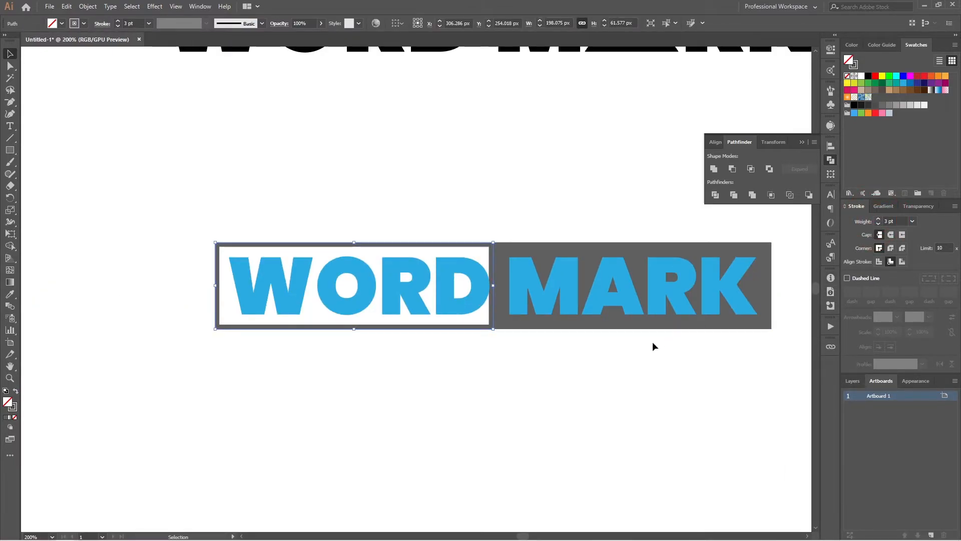
click(601, 363)
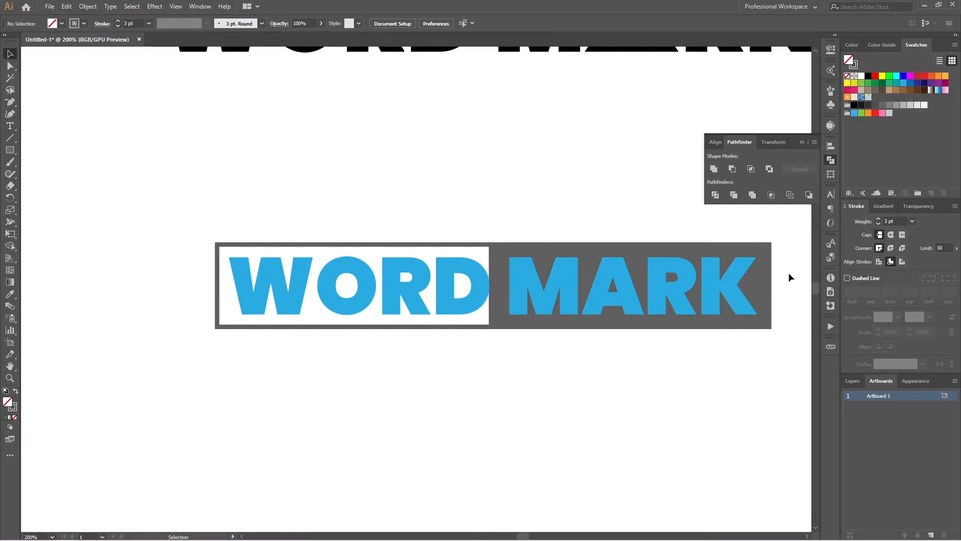
- Nudge the WORD outline 3 px to the right so it overlaps the filled half
click(491, 248)
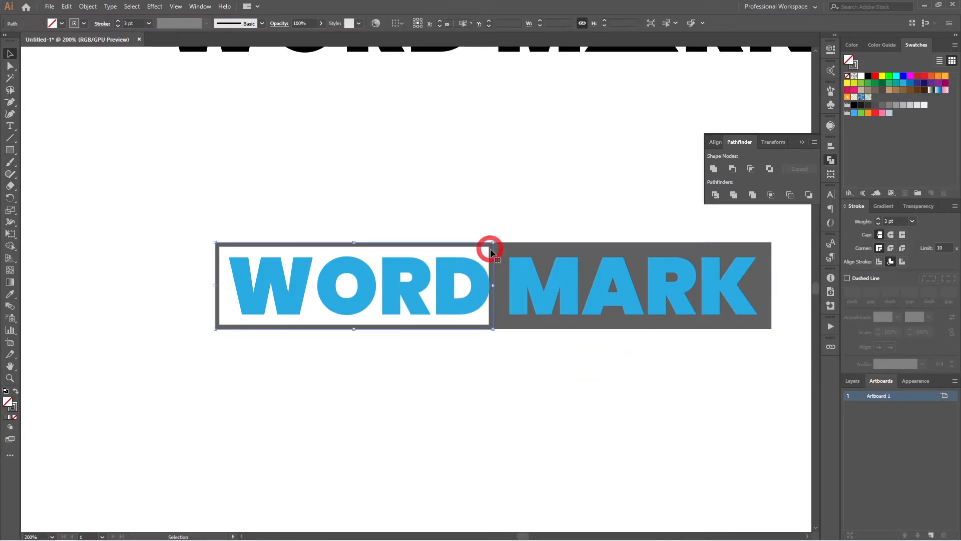
key(Right)
key(Right)
key(Right)
key(Right)
key(Left)
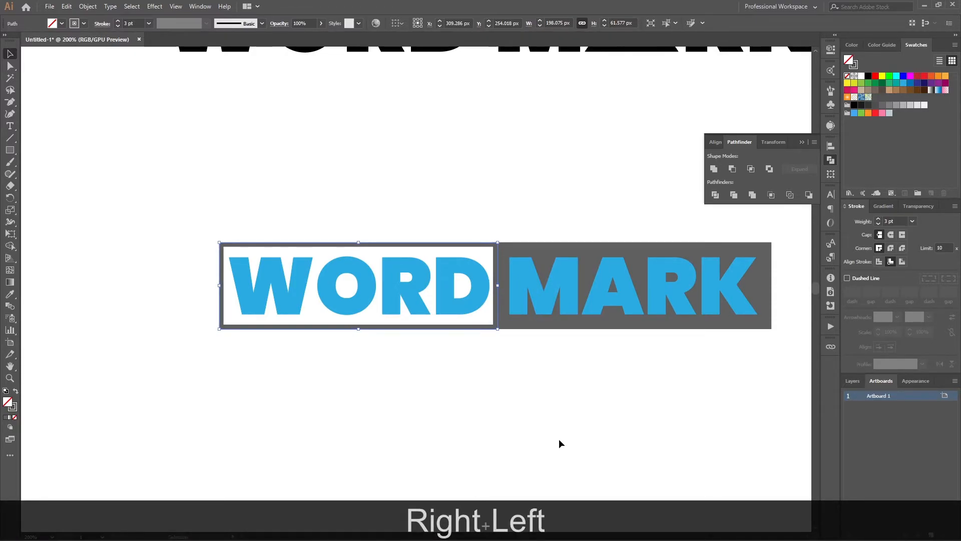
key(Left)
key(Right)
click(559, 440)
- Nudge the filled grey half behind MARK 3 px to the left
click(668, 326)
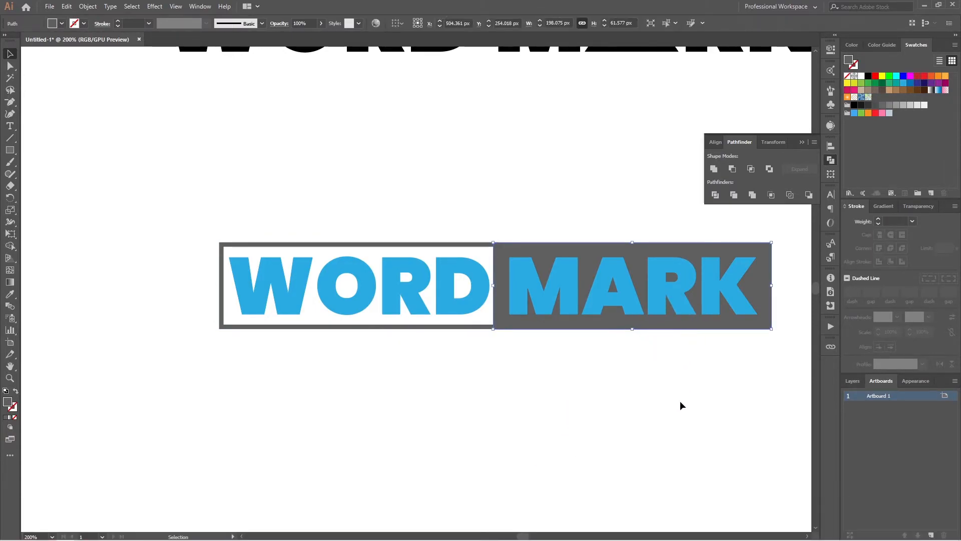
key(Left)
key(Left)
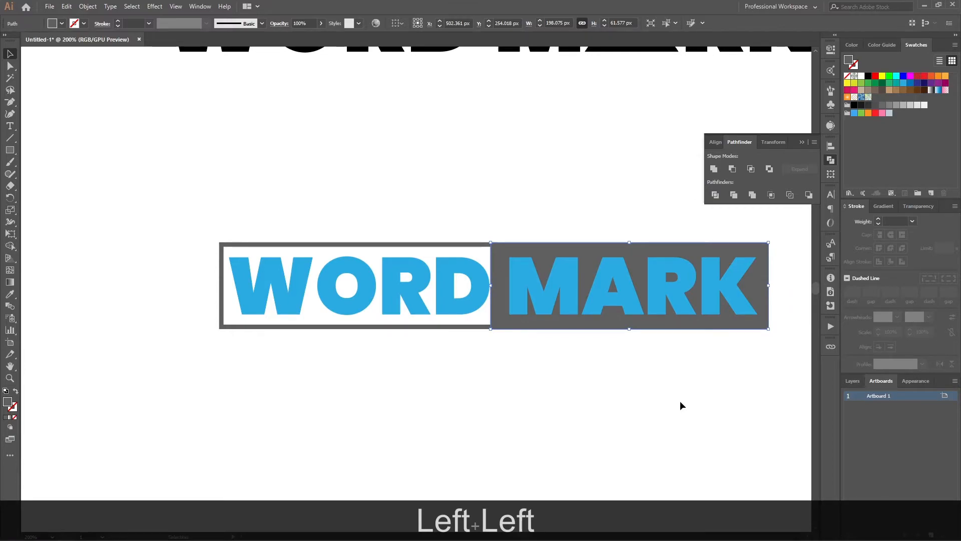
key(Left)
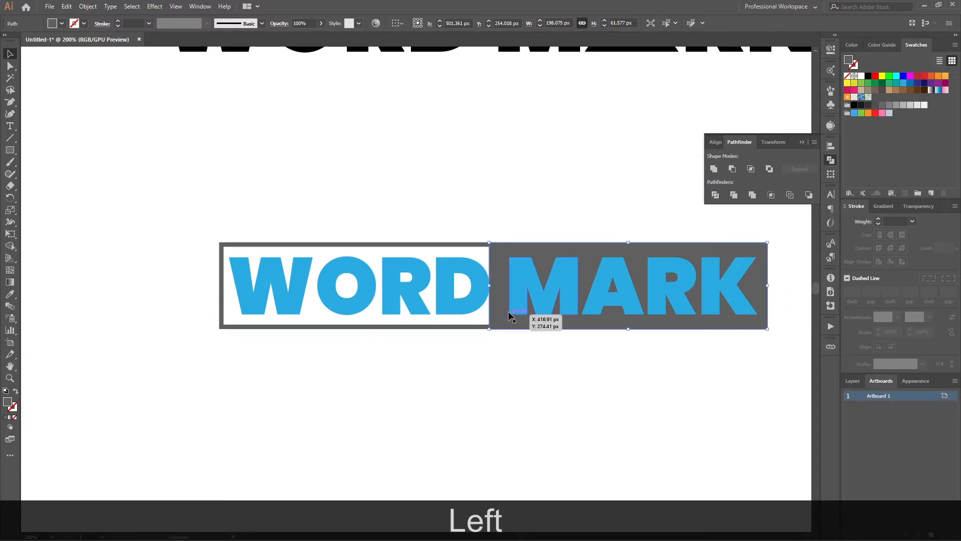
- Remove the overlap between the WORD outline and the filled MARK half with the Shape Builder tool
click(504, 236)
drag(486, 251, 487, 252)
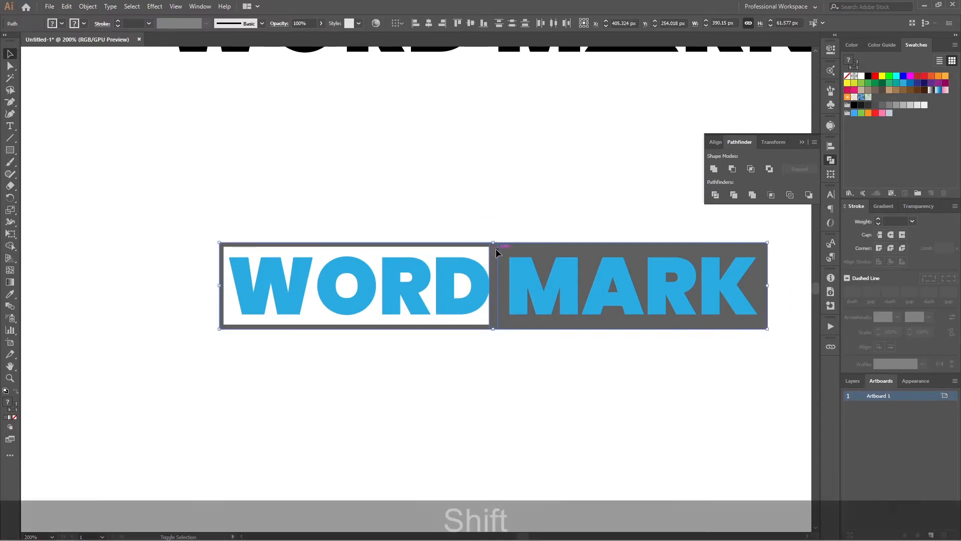
key(shift+m)
scroll(493, 268, up, 2)
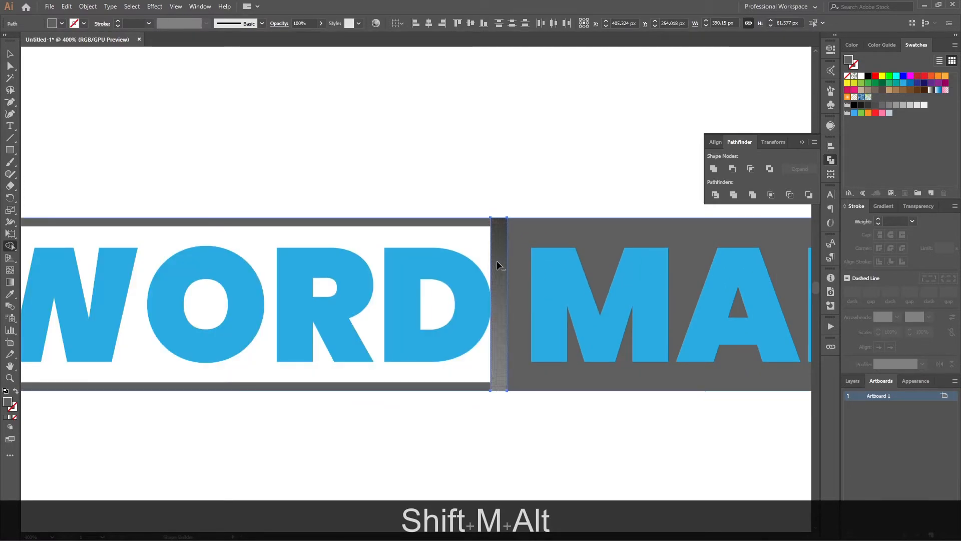
alt+click(498, 265)
- Move the two right corner anchors of the WORD outline rightward so its edge closes the gap to the filled half
key(v)
click(486, 236)
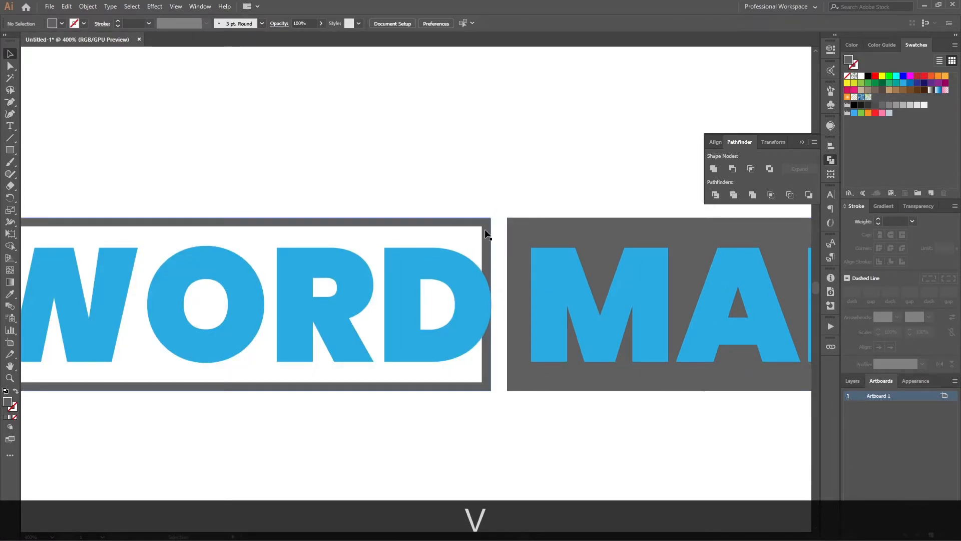
click(491, 218)
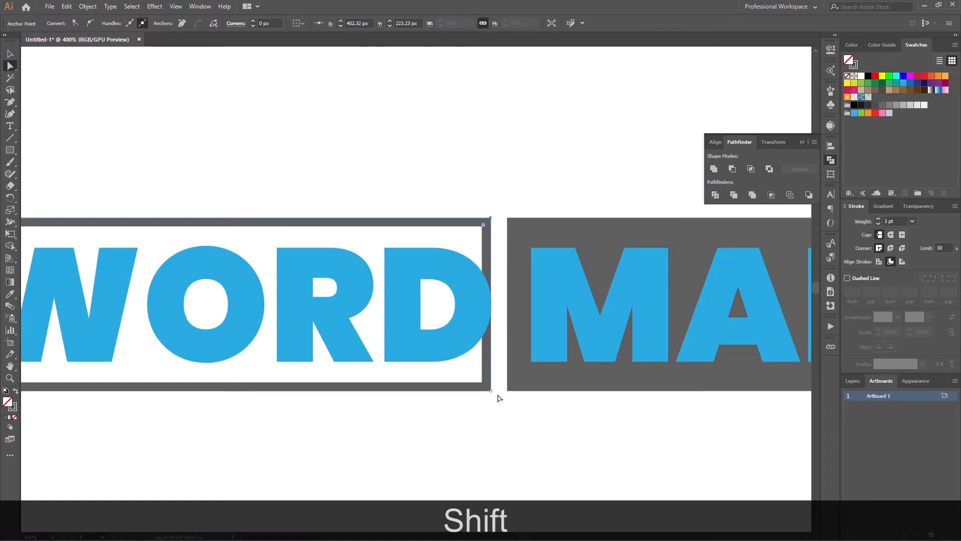
shift+click(491, 390)
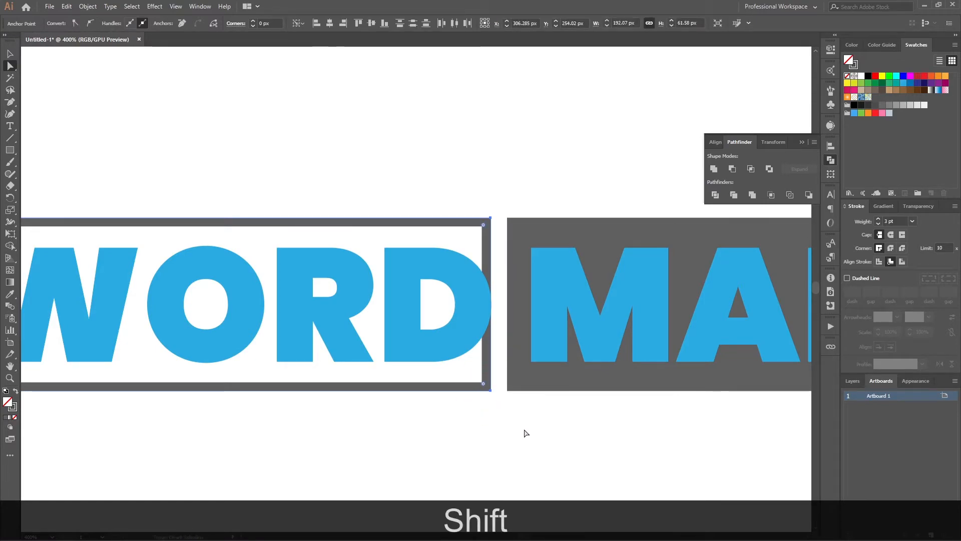
key(shift+Right)
key(shift+Left)
key(shift+Left)
key(shift+Left)
key(shift+Right)
key(shift+Right)
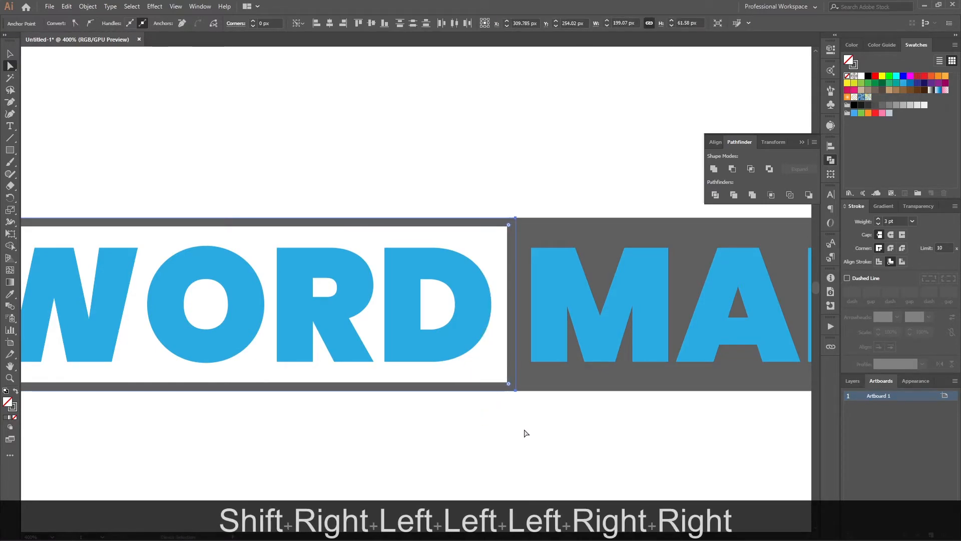
key(shift+Left)
key(v)
click(524, 428)
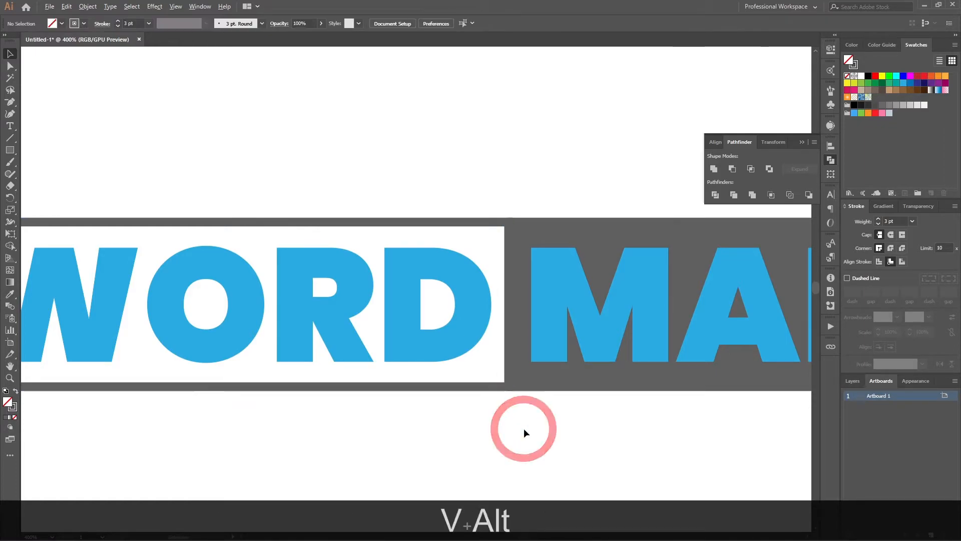
- Place a copy of the whole split-rectangle WORD MARK on the pasteboard above the artboard and group it
alt+scroll(523, 428, down, 3)
alt+scroll(524, 430, down, 2)
ctrl+scroll(523, 432, down, 2)
scroll(643, 381, down, 2)
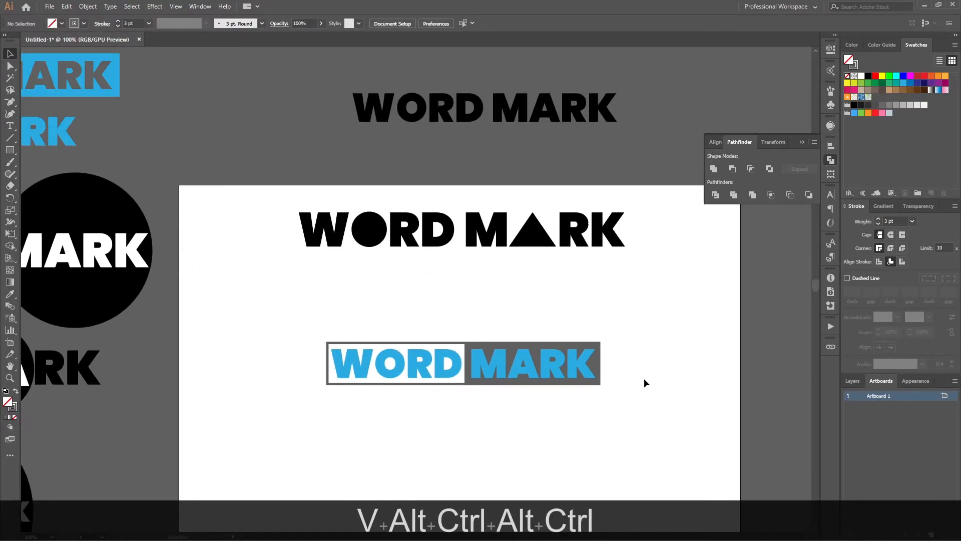
drag(356, 398, 234, 413)
alt+drag(545, 370, 358, 160)
key(ctrl+alt+g)
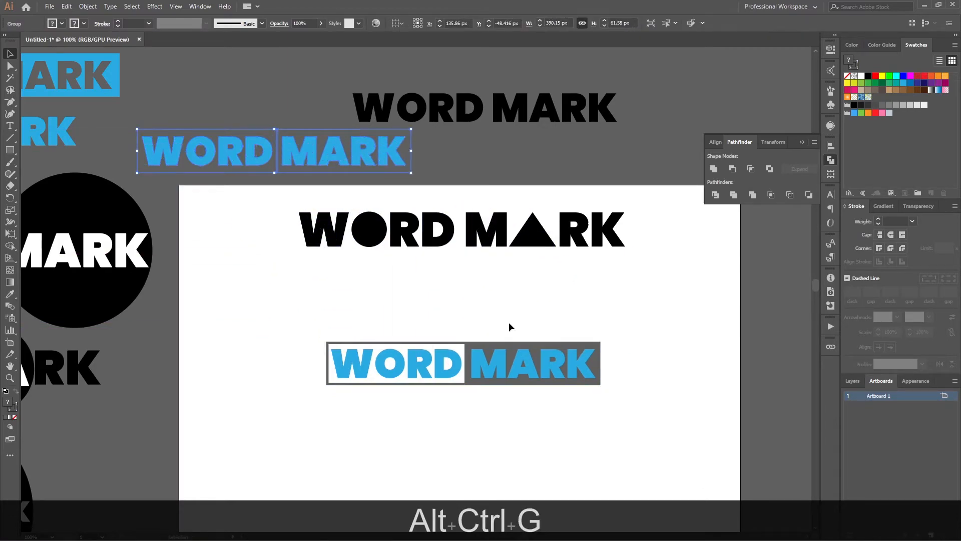
- Try to cut the MARK letters out of the filled grey half with Minus Front, and undo the cut
alt+scroll(602, 385, up, 1)
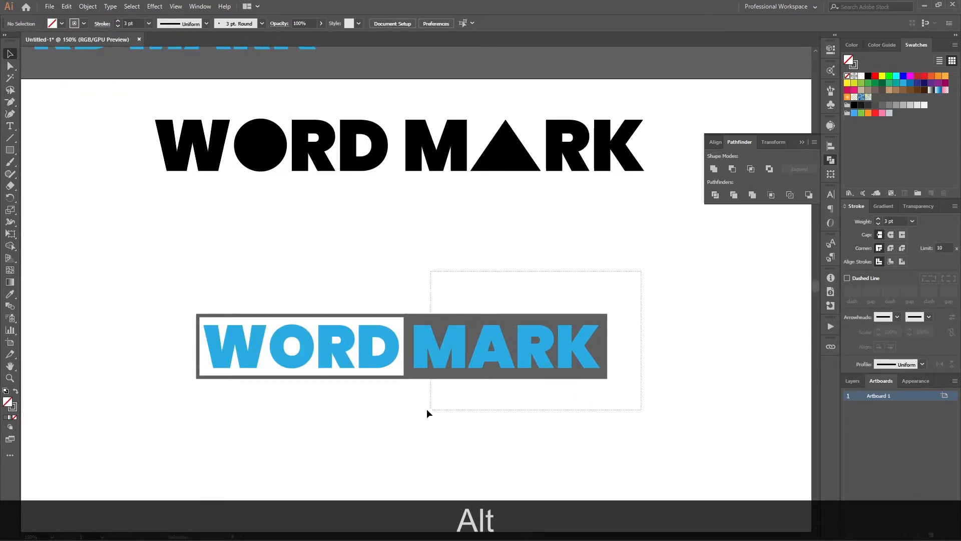
drag(409, 401, 409, 402)
click(732, 169)
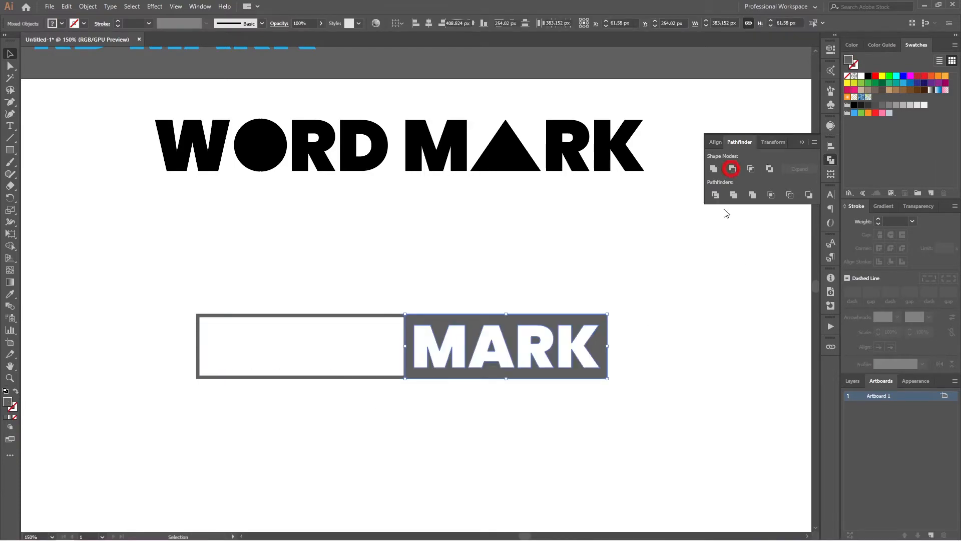
key(ctrl+z)
click(678, 397)
click(440, 327)
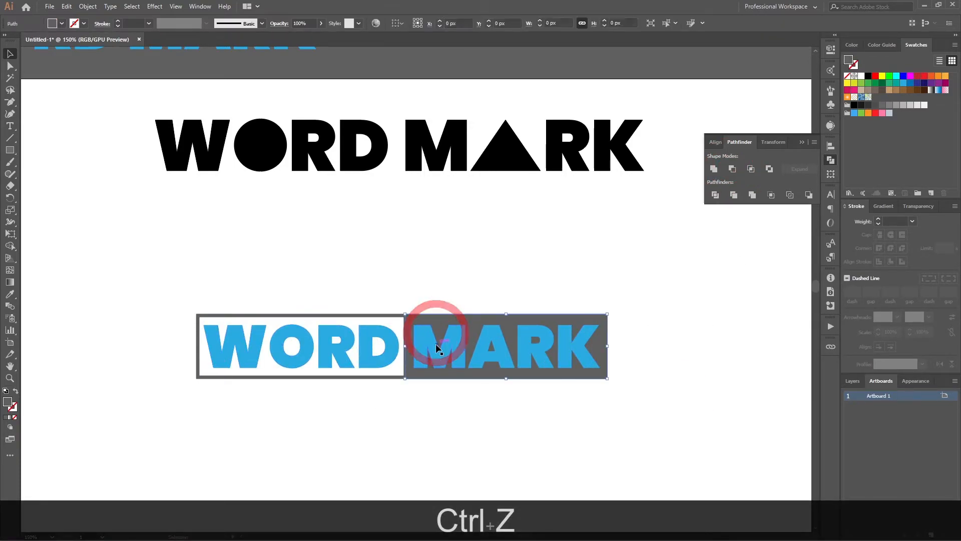
- Ungroup the blue WORD MARK lettering over the split rectangle into separate letters
shift+click(566, 337)
right_click(588, 346)
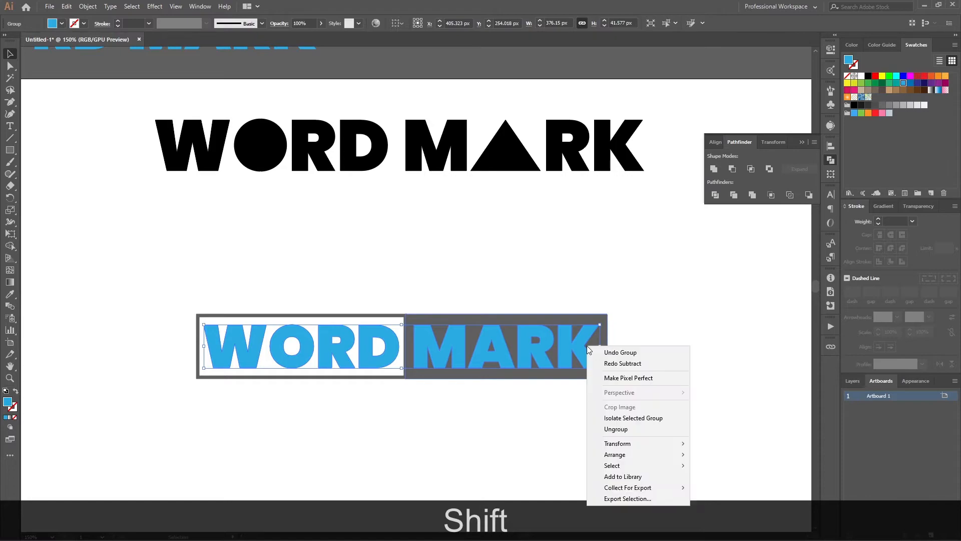
click(615, 429)
click(569, 343)
click(640, 338)
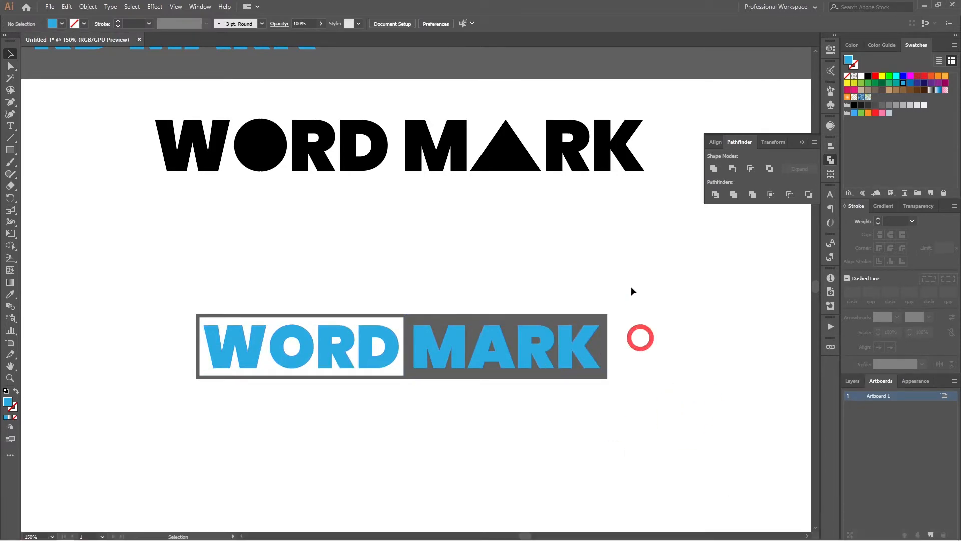
- Cut the MARK letters out of the filled grey half with Minus Front
drag(433, 386, 413, 384)
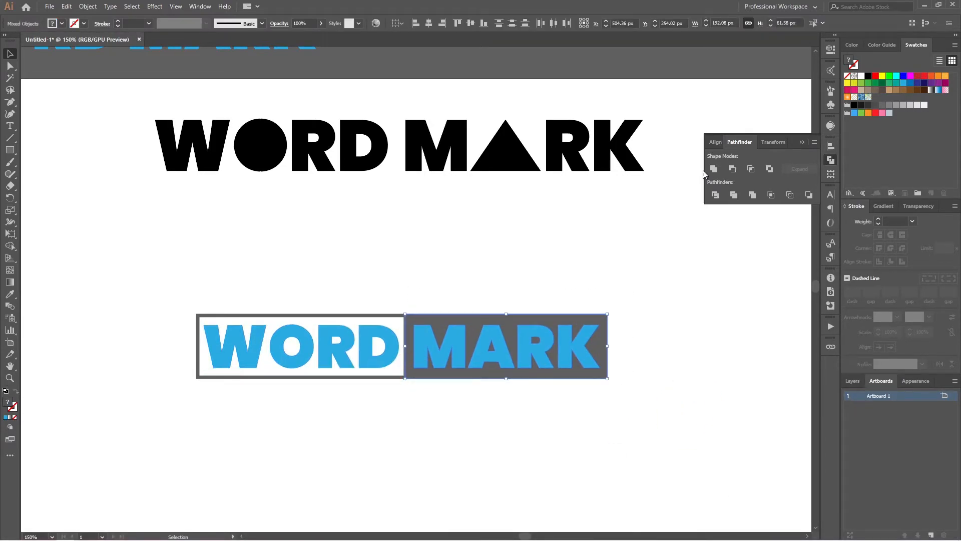
click(732, 169)
key(ctrl+z)
click(659, 352)
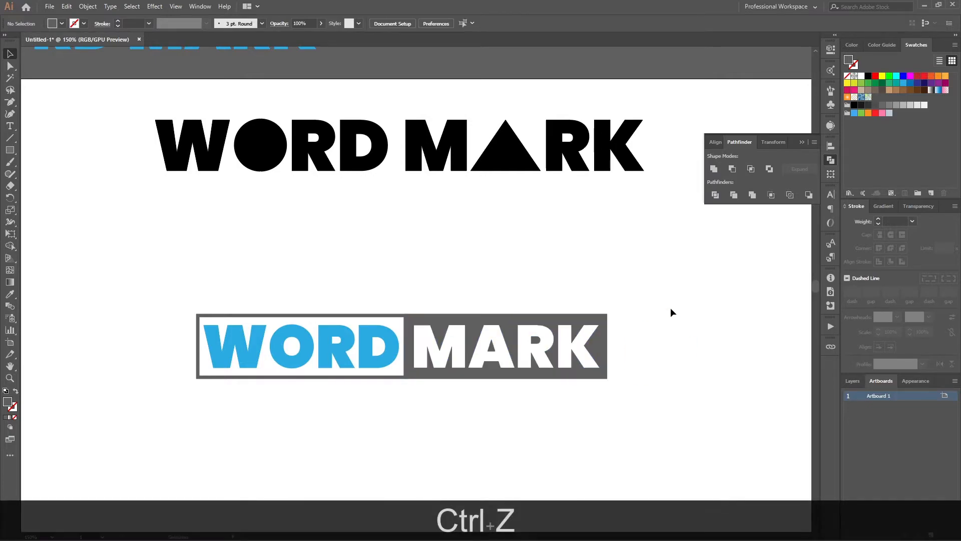
- Recolor the filled MARK half and the WORD outline's stroke with the same light blue as the WORD letters
click(603, 345)
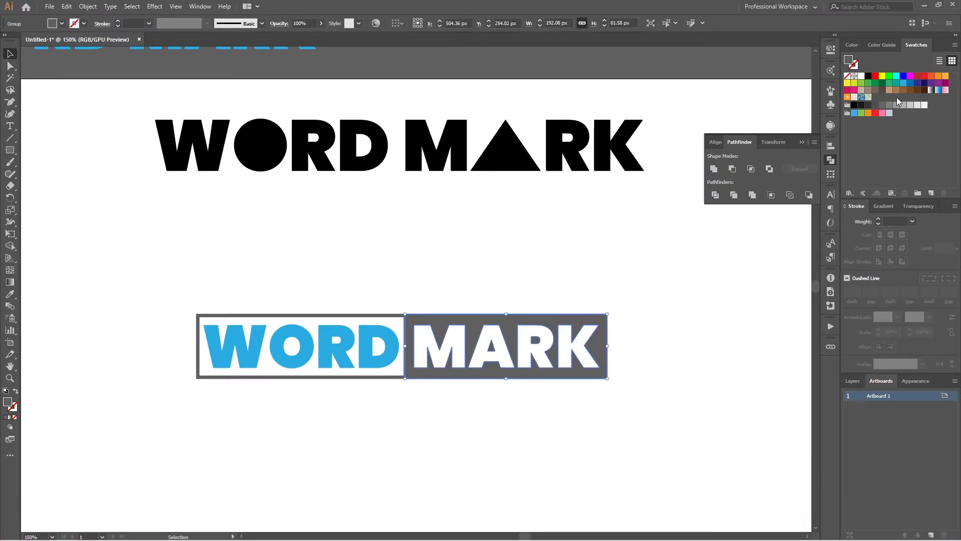
click(903, 83)
click(586, 248)
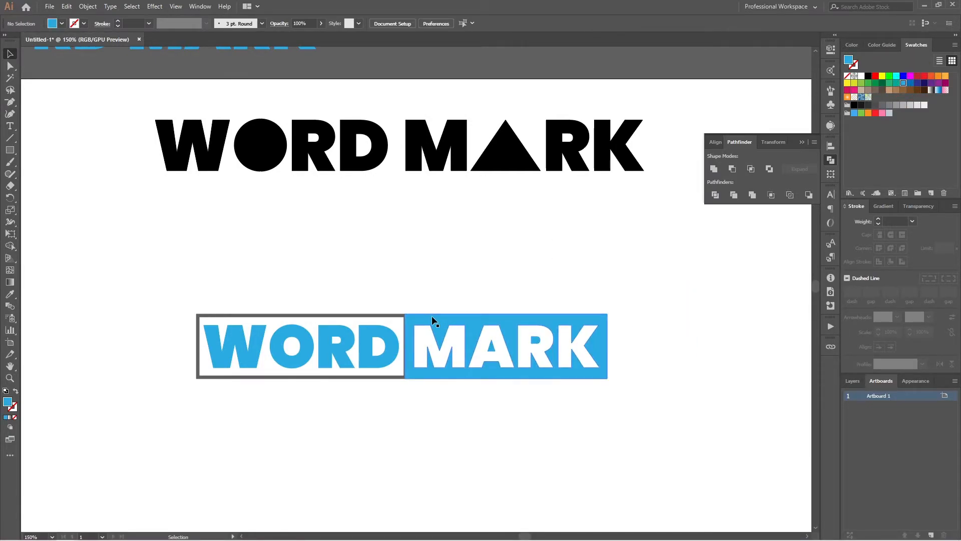
click(333, 315)
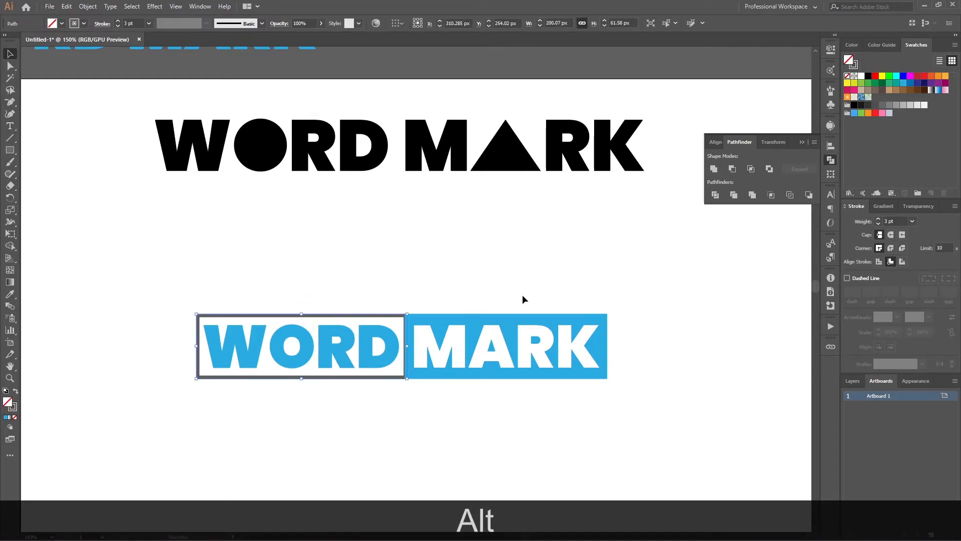
key(x)
click(904, 83)
click(593, 229)
- Group the whole split-rectangle WORD MARK and move it onto the pasteboard above the other blue variations
shift+click(291, 358)
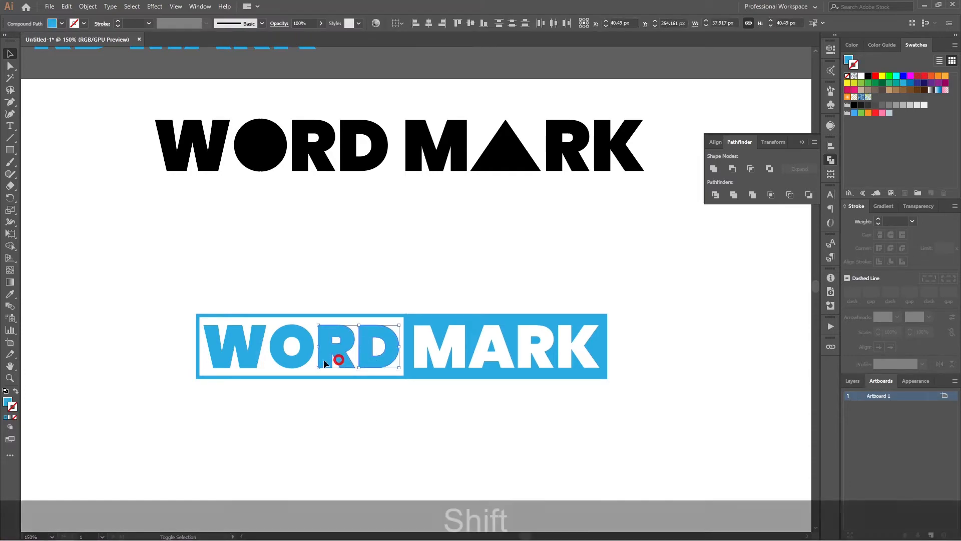
click(403, 445)
scroll(587, 394, down, 2)
scroll(573, 393, up, 1)
click(605, 424)
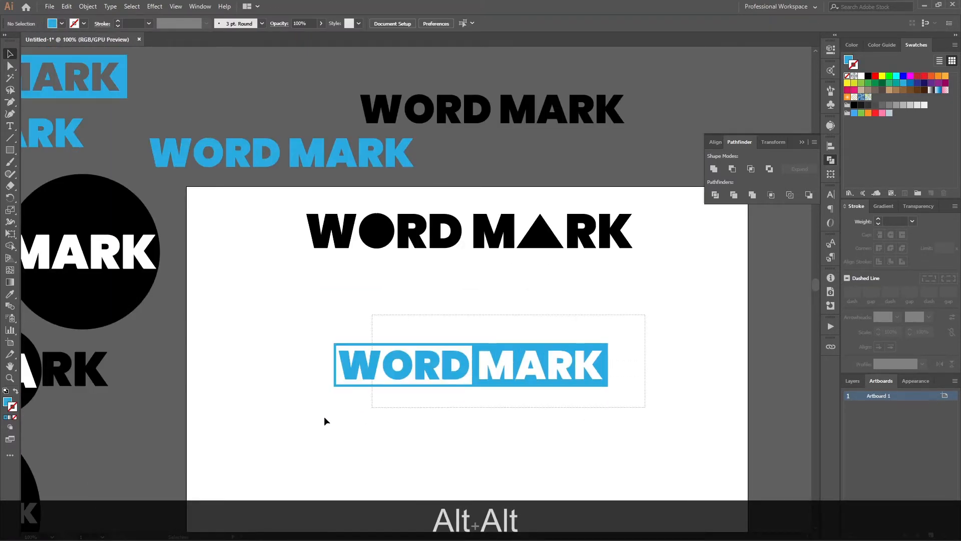
drag(352, 412, 267, 425)
key(ctrl+g)
scroll(483, 412, down, 1)
click(519, 396)
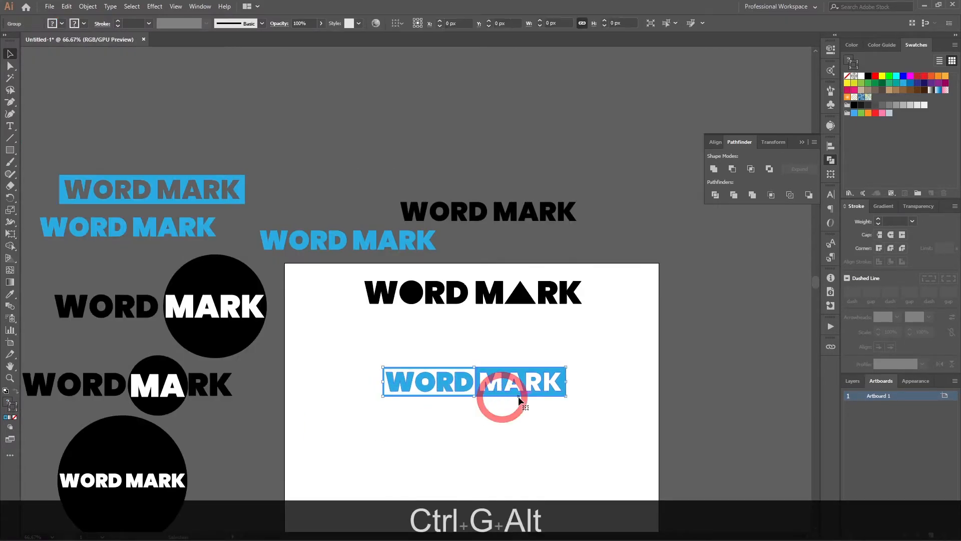
drag(517, 398, 242, 159)
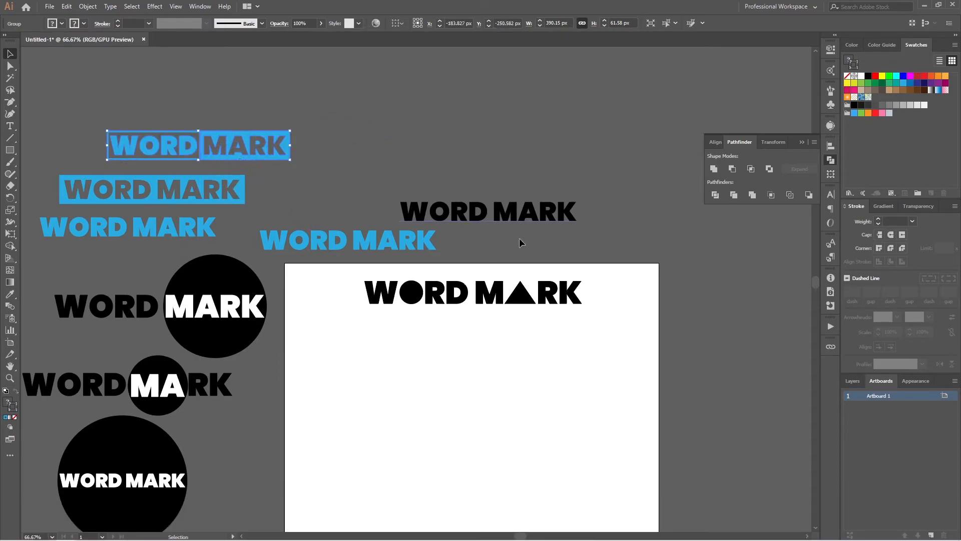
- Place a copy of the black WORD MARK text on the artboard below the circle-and-triangle version and convert it to outlines
click(570, 270)
click(523, 216)
drag(526, 218, 533, 399)
key(ctrl+shift+o)
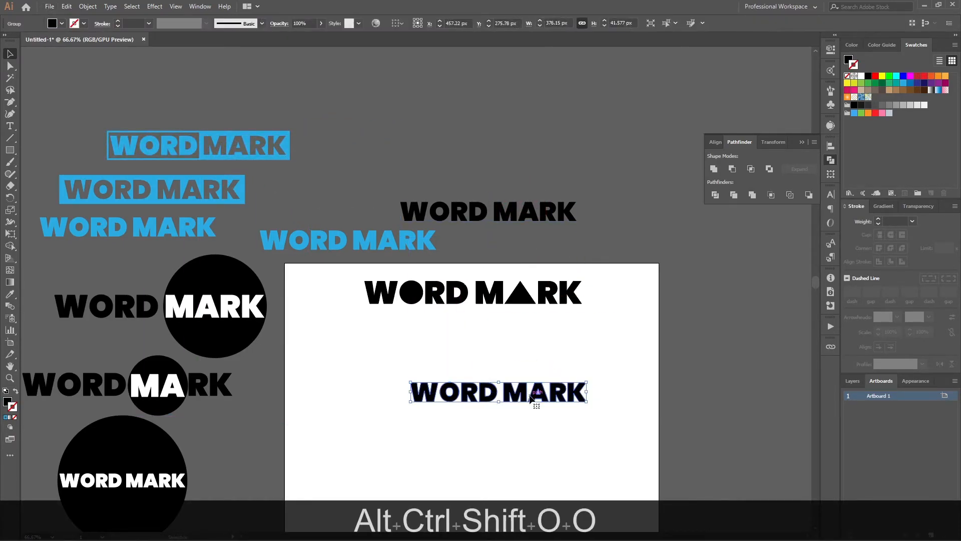
- Draw a rectangle about 376 by 40 px over the outlined WORD MARK and fill it with blue R=41 G=171 B=226
scroll(530, 395, up, 2)
drag(527, 450, 431, 336)
key(m)
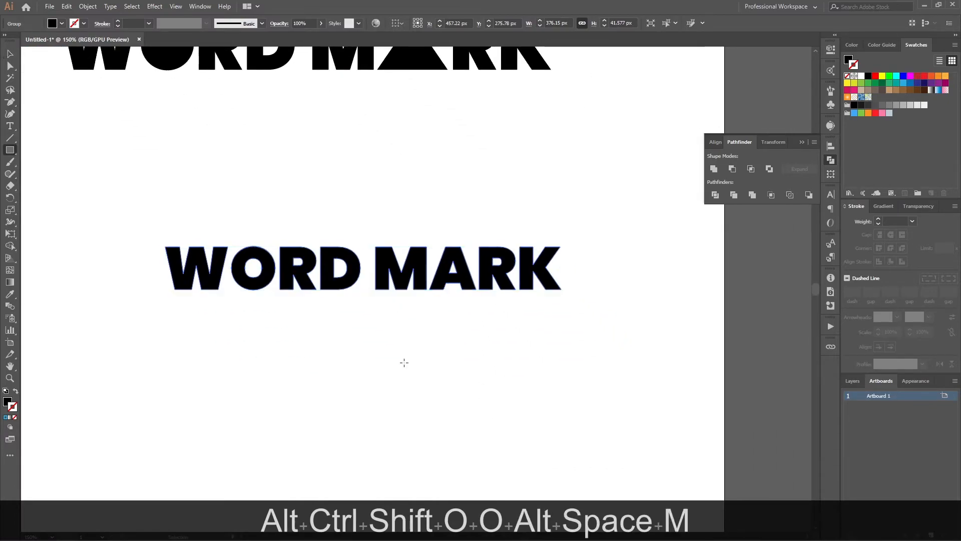
drag(165, 246, 561, 289)
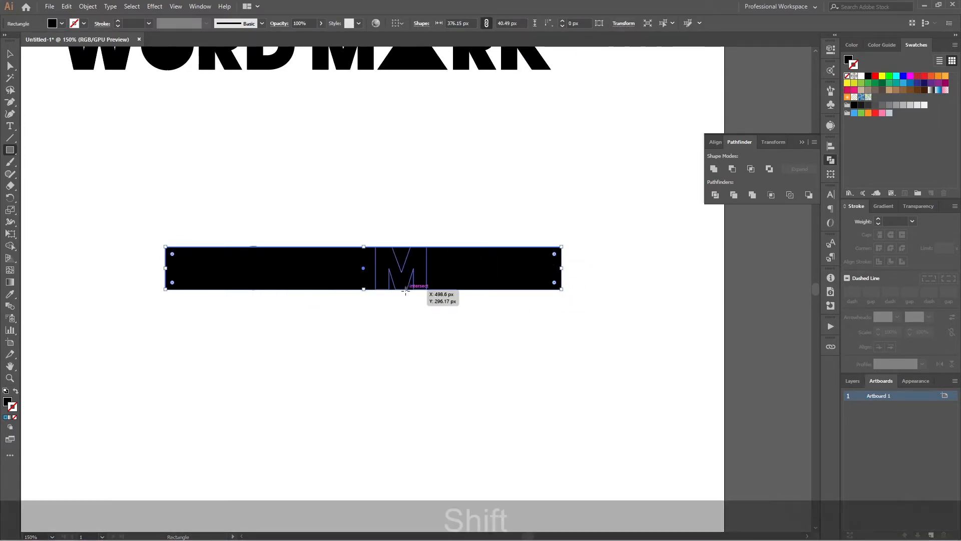
key(x)
key(ctrl+z)
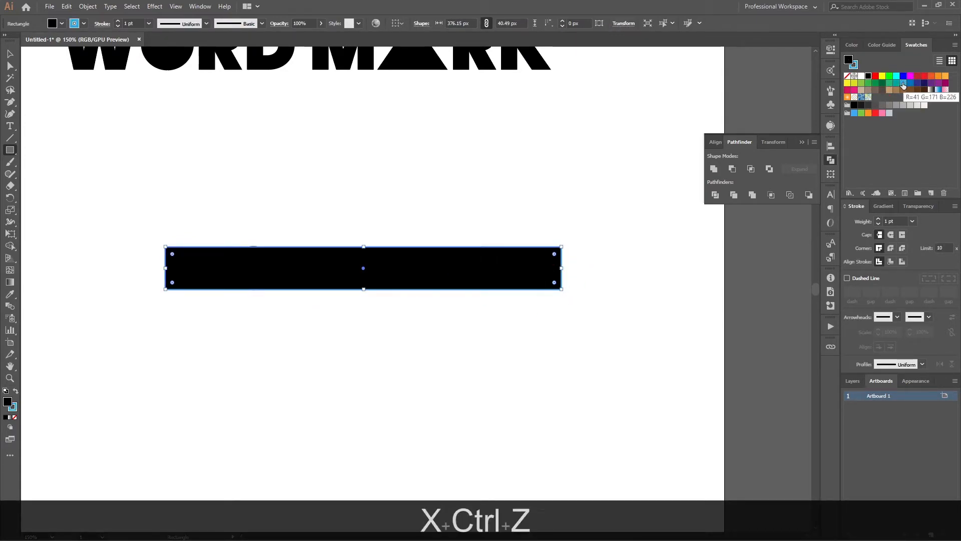
click(903, 84)
key(v)
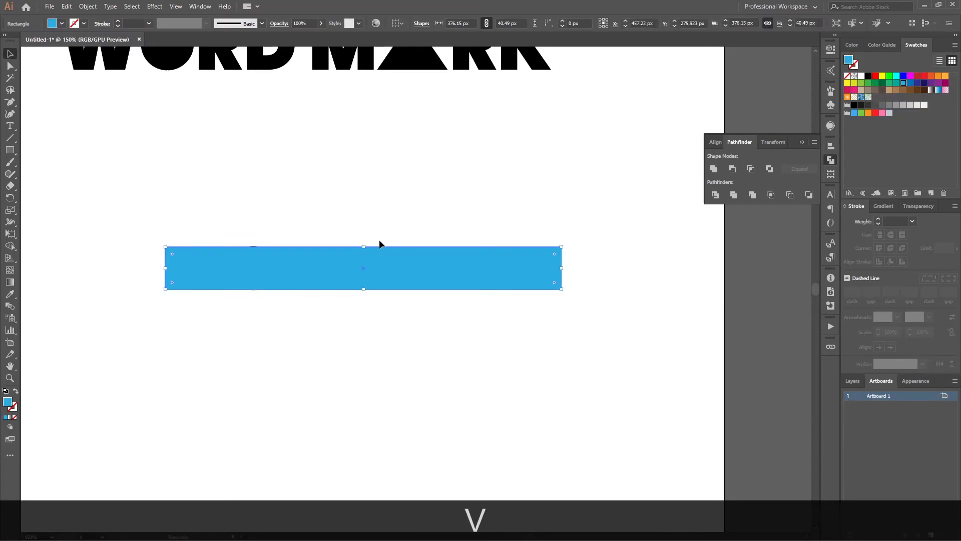
- Stretch the blue rectangle's upper and lower edges to the full extent of the lettering, about 41.6 px high
scroll(361, 250, up, 3)
drag(351, 252, 353, 248)
scroll(367, 302, down, 1)
drag(354, 342, 355, 344)
scroll(355, 344, down, 3)
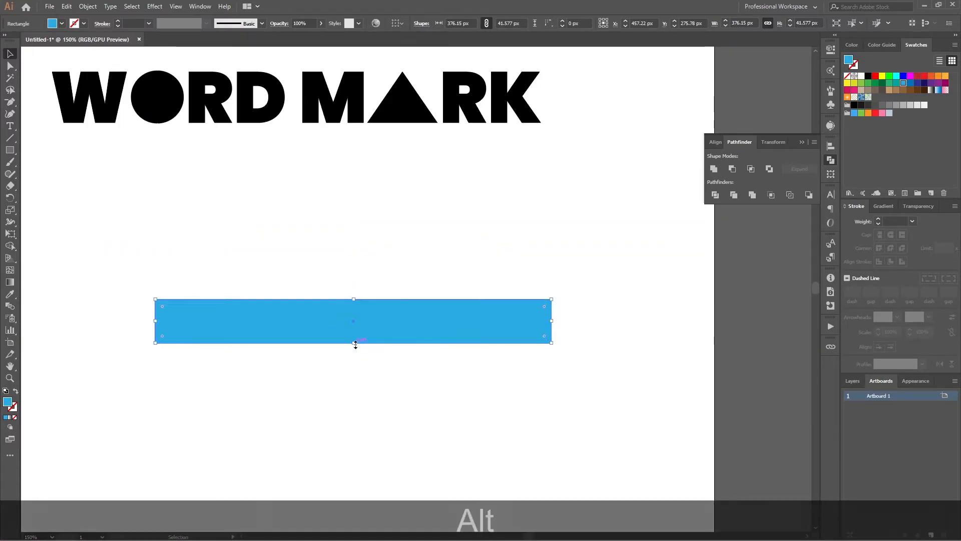
- Offset the rectangle's path by 10 px, swap the offset shape's fill to a stroke, and delete the original rectangle
key(ctrl+alt+shift+Page_Up)
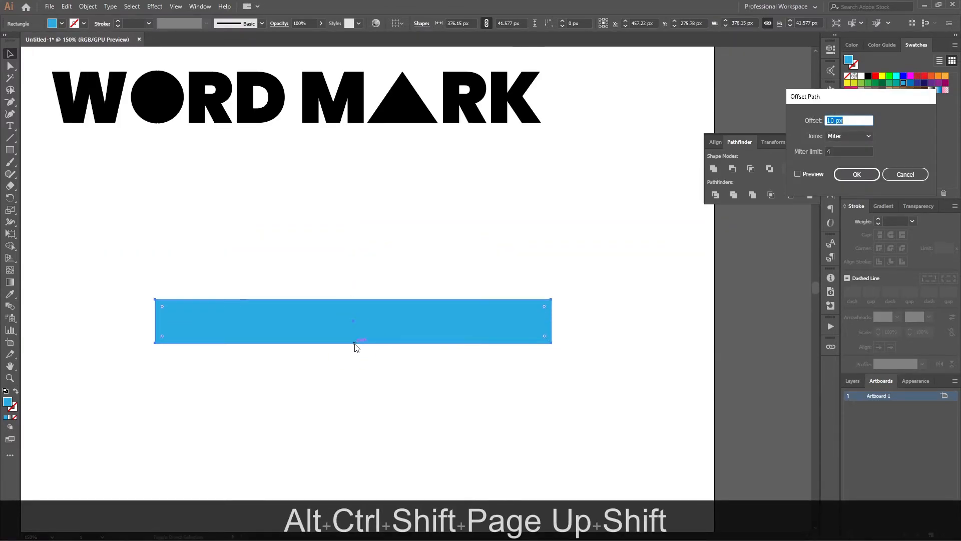
click(846, 176)
key(shift+x)
key(v)
click(608, 347)
click(548, 335)
key(Delete)
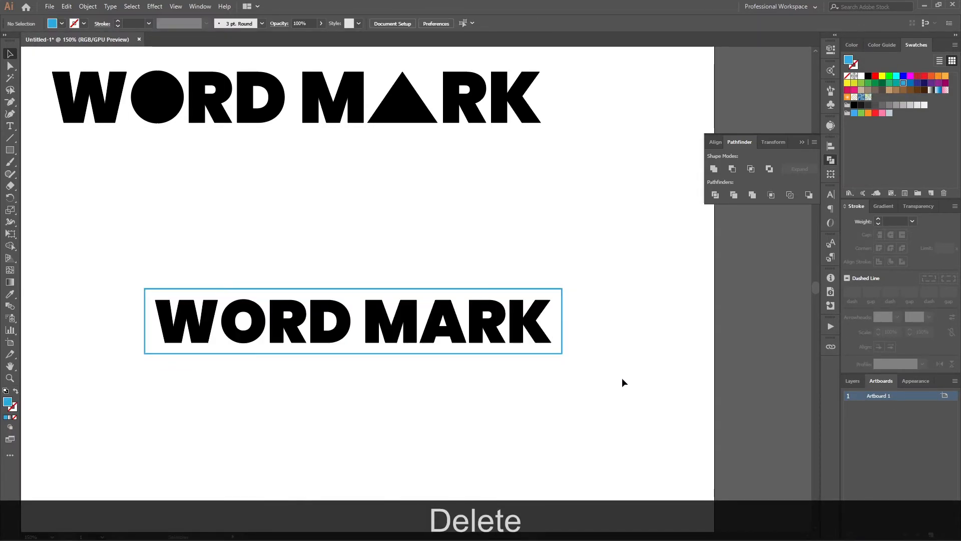
- Set the blue frame's stroke to 5 pt and expand the frame into a filled shape
click(561, 353)
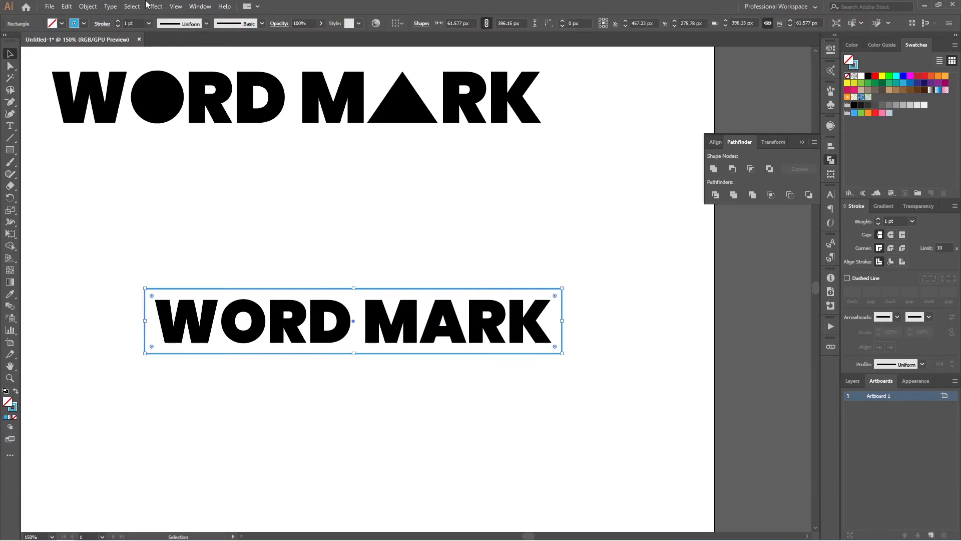
click(118, 22)
click(118, 22)
click(118, 22)
click(118, 22)
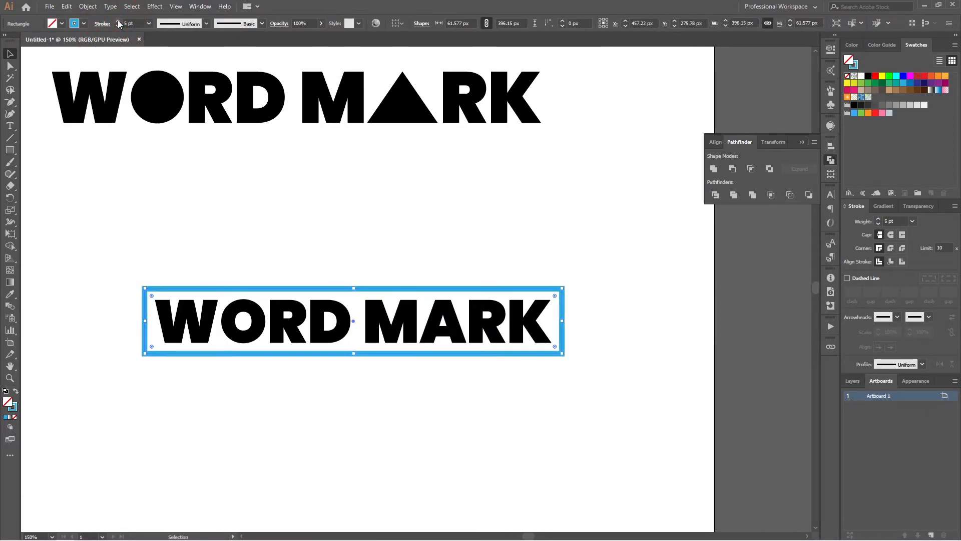
click(84, 7)
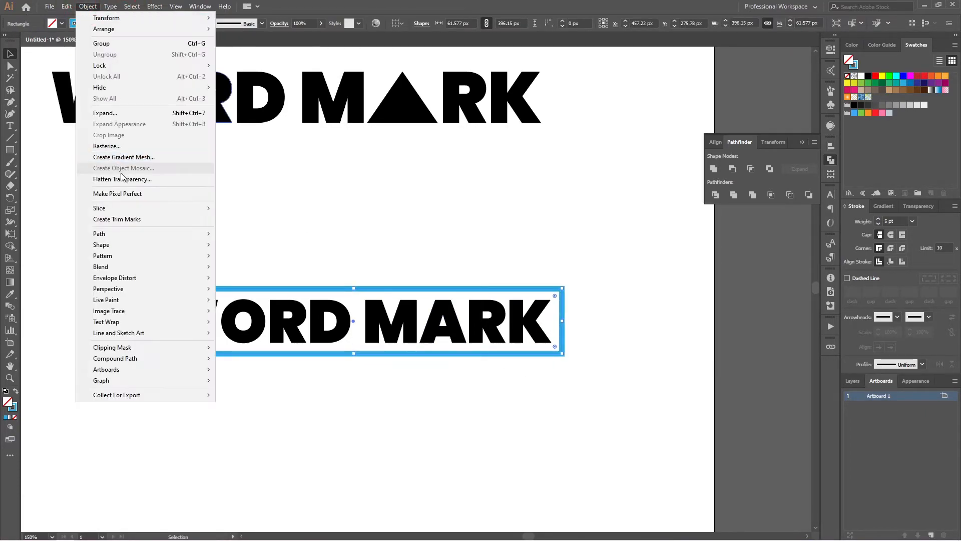
click(110, 114)
click(441, 327)
click(403, 248)
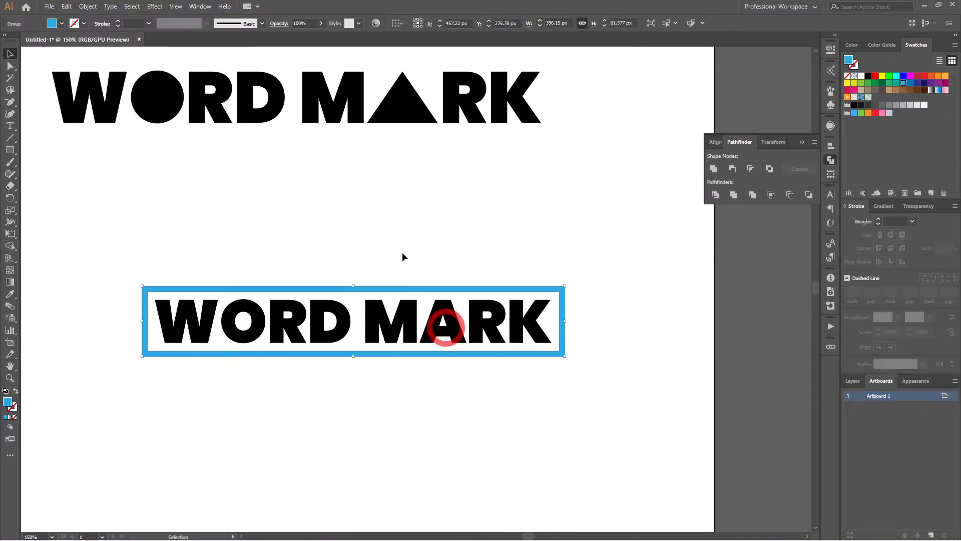
- Draw a rectangle about 127 by 196 px across the frame's middle and shift its upper edge rightward to form a slanted parallelogram
key(space)
drag(260, 275, 332, 254)
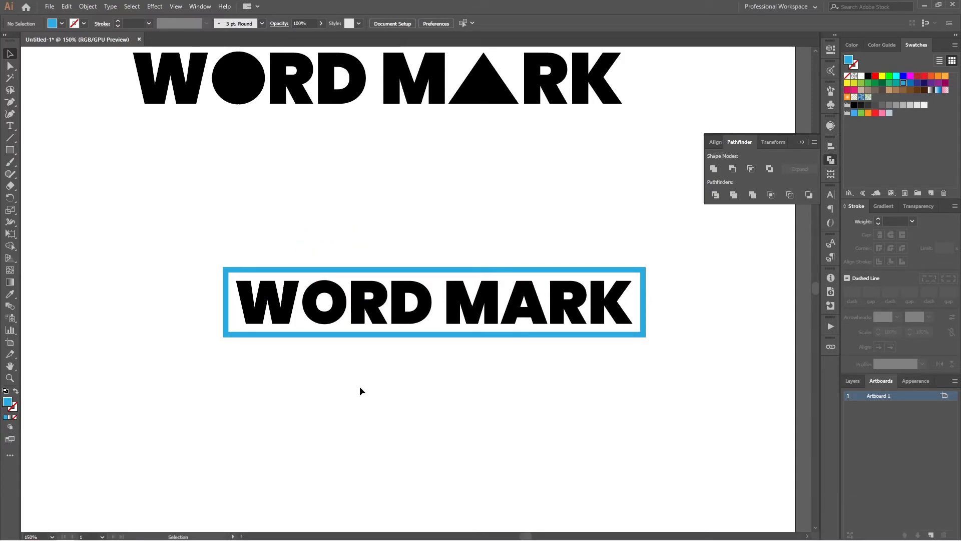
drag(374, 199, 509, 406)
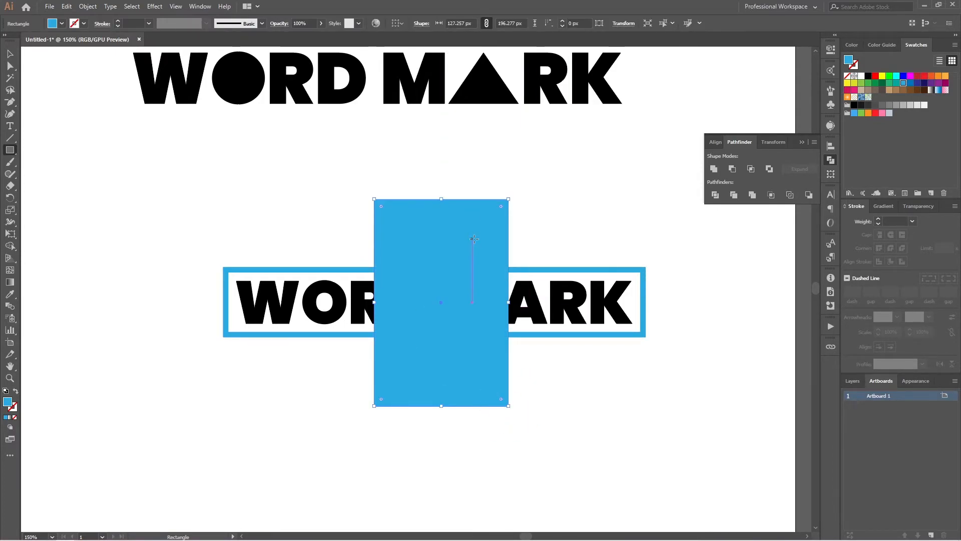
key(a)
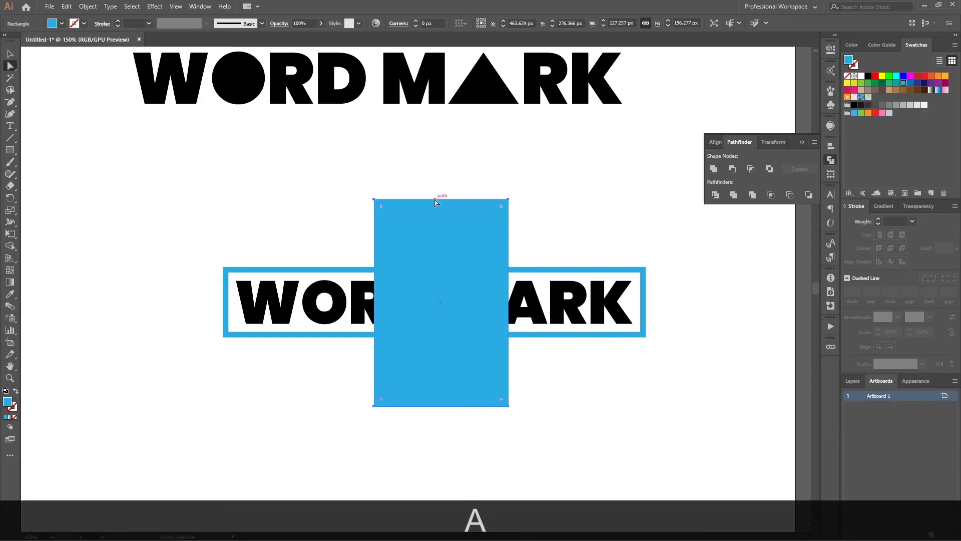
click(353, 168)
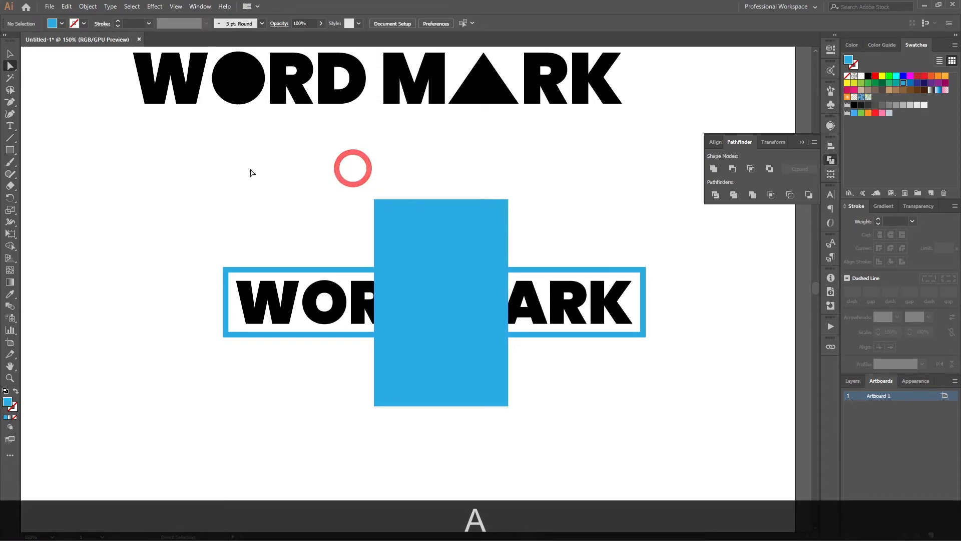
click(437, 200)
drag(436, 200, 608, 199)
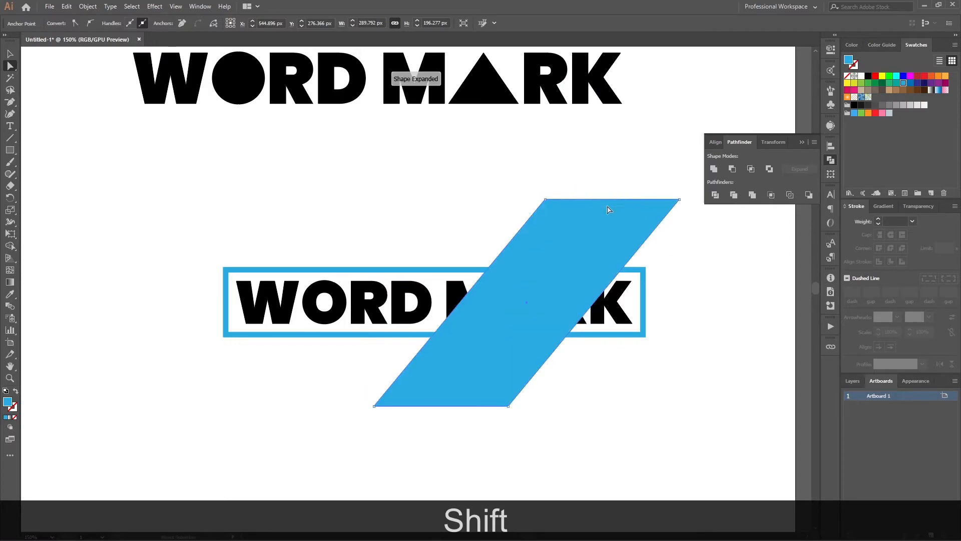
- Enlarge the parallelogram proportionally to about 482 by 327 px and reposition it over the middle of the frame
key(v)
drag(566, 270, 430, 259)
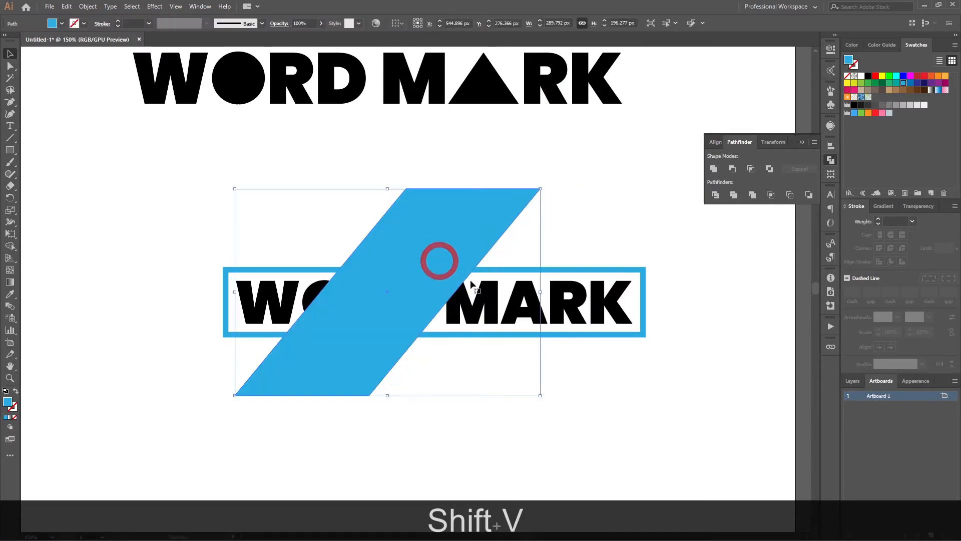
drag(542, 396, 649, 449)
drag(453, 399, 446, 390)
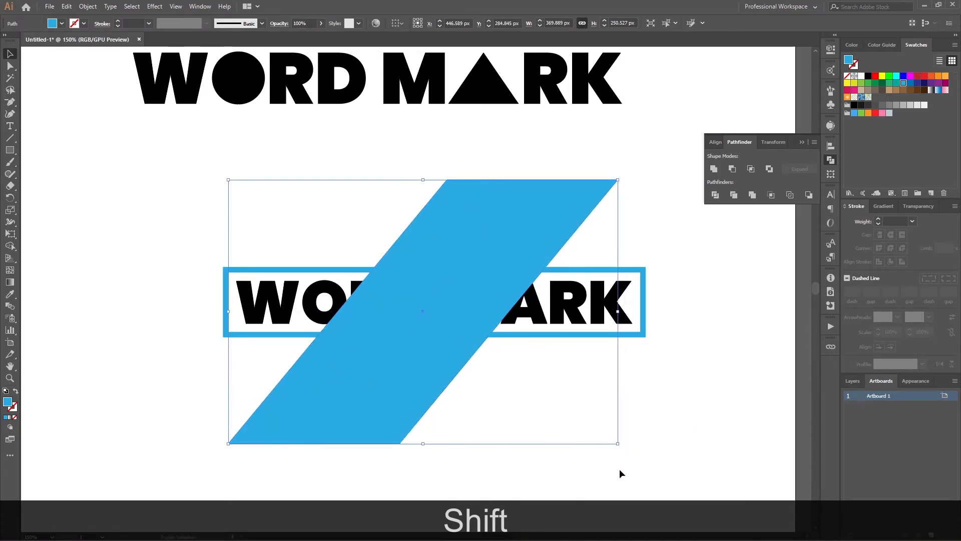
drag(619, 445, 679, 485)
drag(422, 387, 401, 329)
drag(654, 430, 721, 466)
click(622, 422)
drag(432, 399, 431, 398)
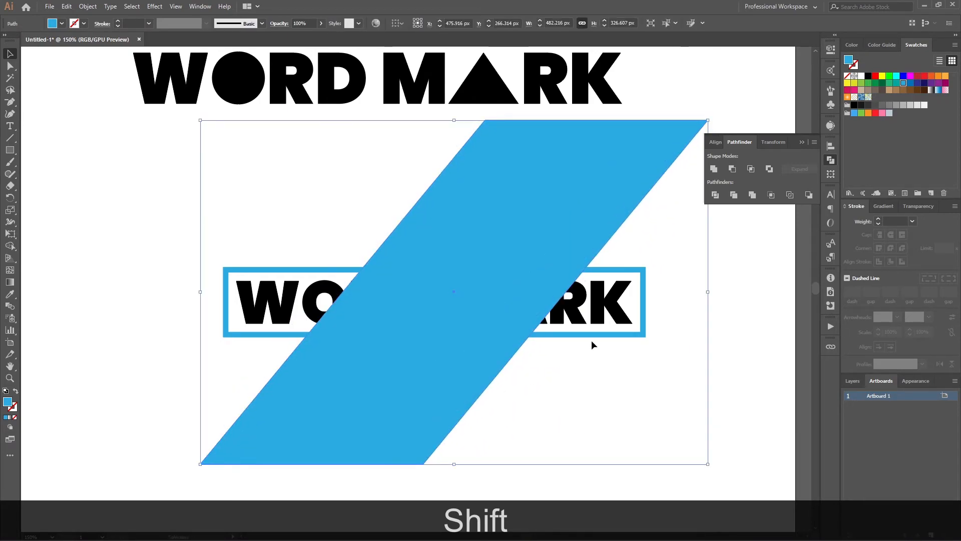
- Center the parallelogram horizontally and vertically on the blue frame
shift+click(588, 336)
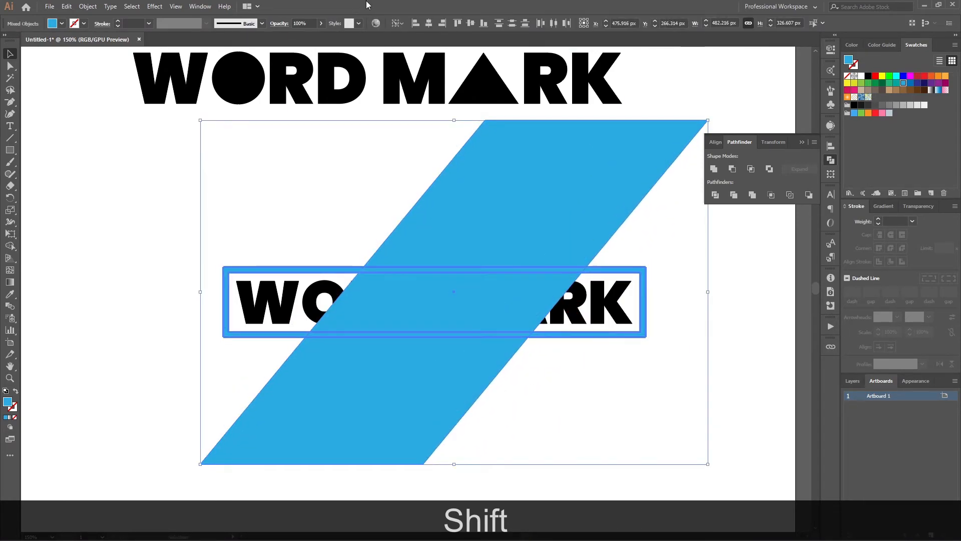
click(428, 23)
click(470, 23)
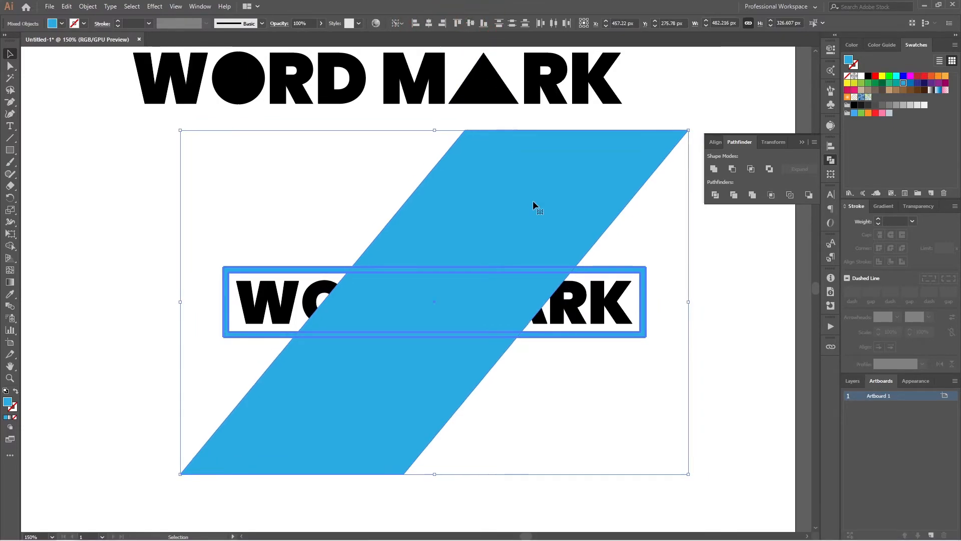
click(605, 366)
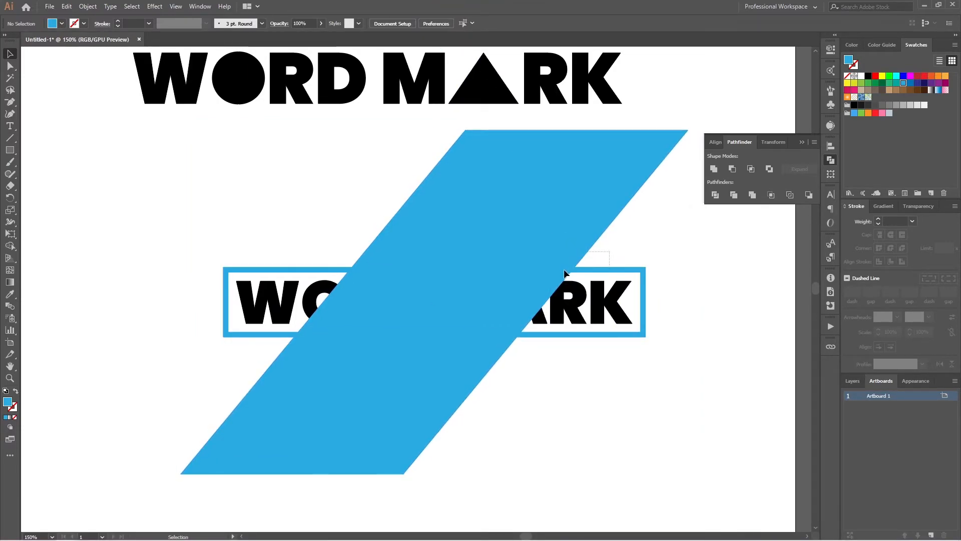
- Subtract the parallelogram from the blue frame with Minus Front to leave slanted gaps in its upper and lower edges
drag(566, 273, 562, 270)
click(735, 171)
click(695, 295)
scroll(634, 284, down, 1)
scroll(587, 299, right, 2)
scroll(587, 299, right, 1)
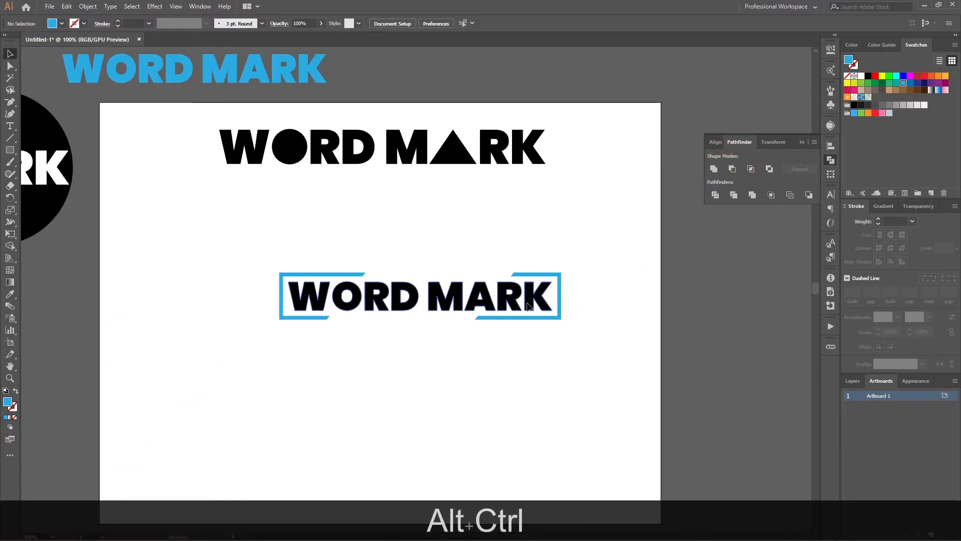
- Fill the WORD MARK text with the blue swatch and the slanted-gap frame around it with dark gray
click(532, 299)
click(903, 82)
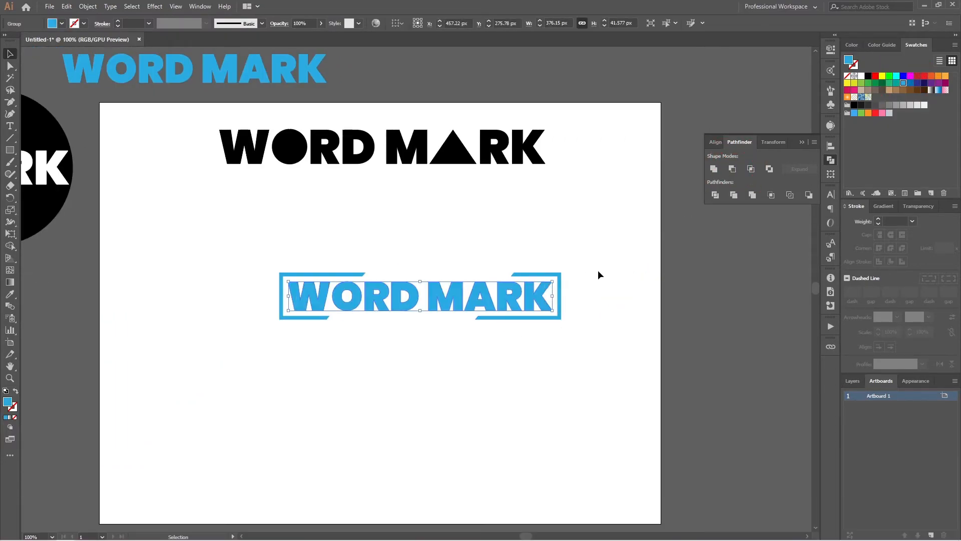
click(560, 308)
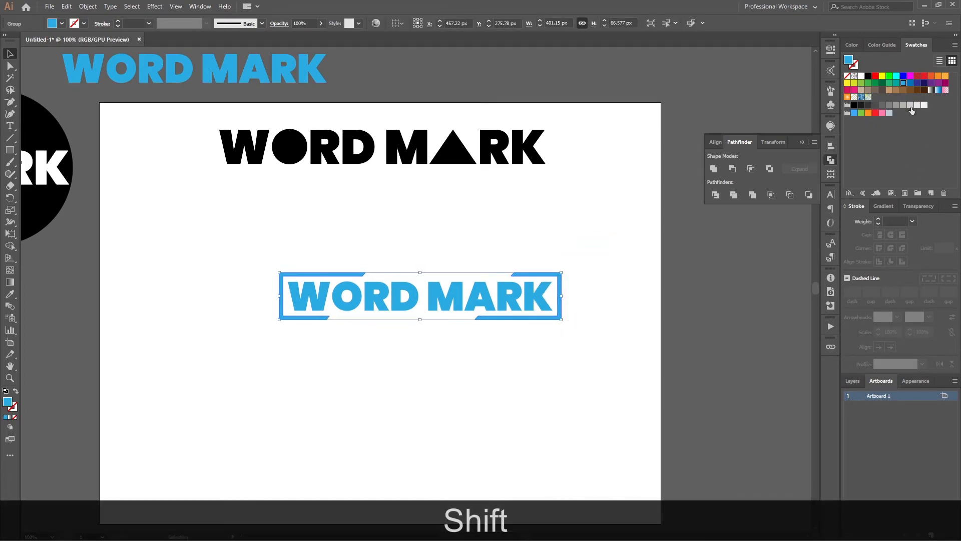
click(883, 105)
- Place a grouped copy of the framed WORD MARK off the artboard, above the other saved variations
drag(615, 261, 243, 351)
scroll(353, 315, down, 2)
drag(372, 306, 144, 83)
key(ctrl+g)
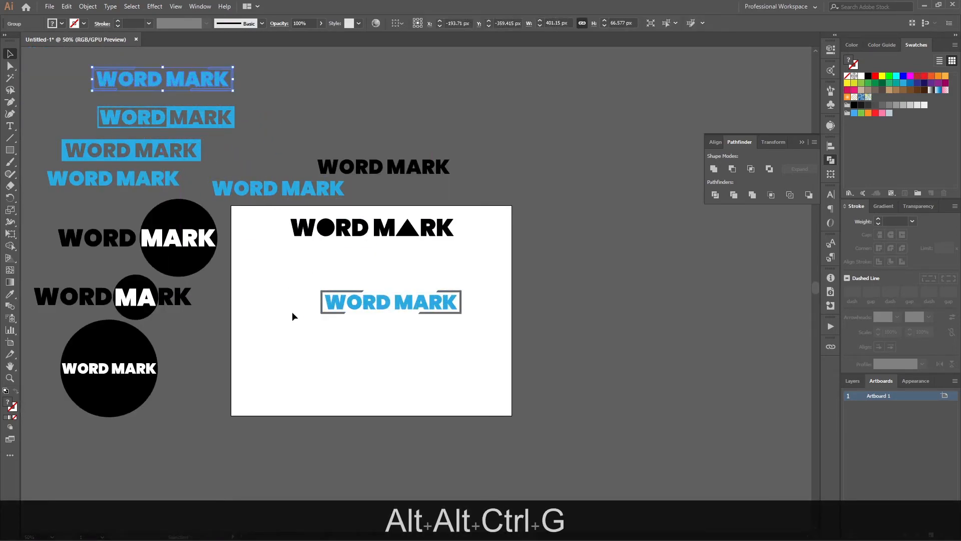
- Delete the slanted-gap frame around the blue WORD MARK text on the artboard
click(293, 317)
click(443, 310)
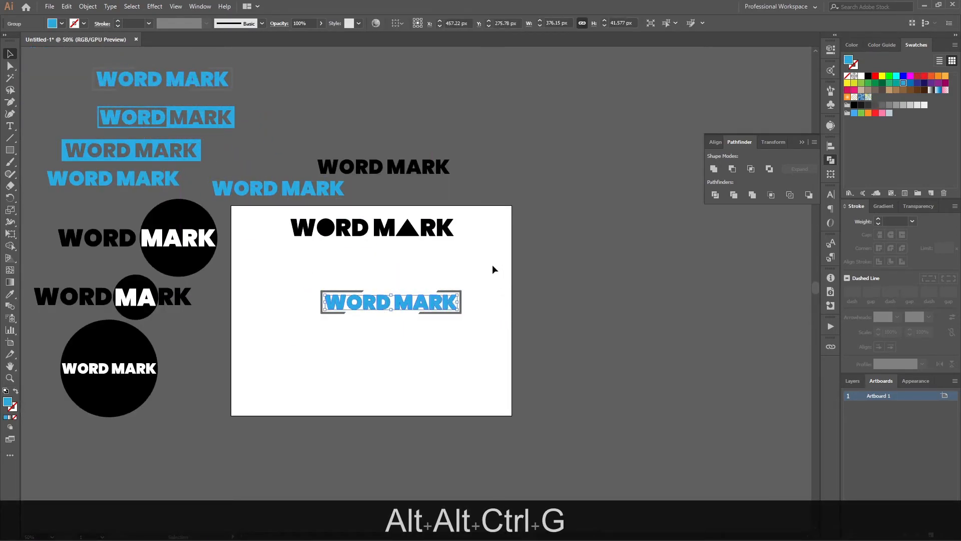
click(490, 297)
drag(305, 341, 305, 341)
click(337, 315)
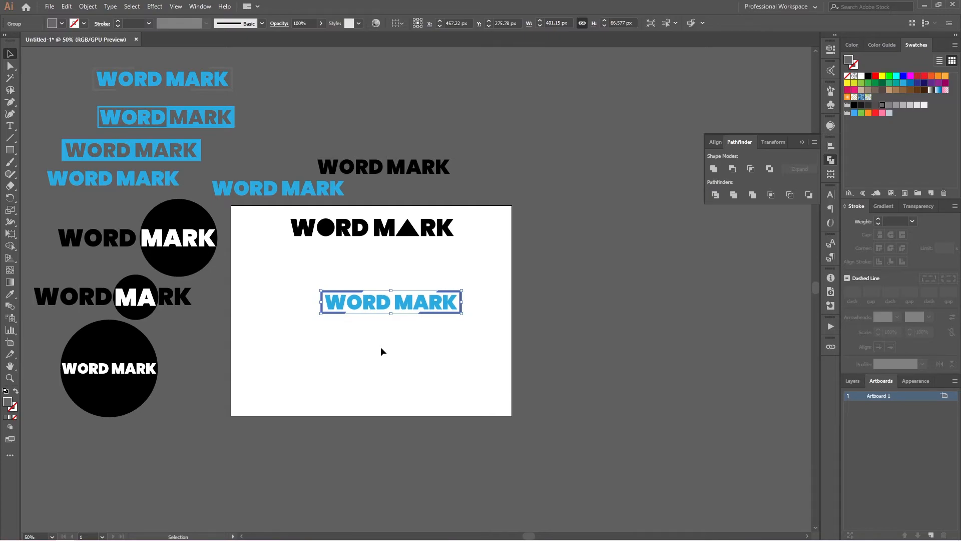
key(Delete)
- Draw a rectangle exactly over the blue WORD MARK text and extend its upper edge to about 376 by 41 px
scroll(380, 333, up, 2)
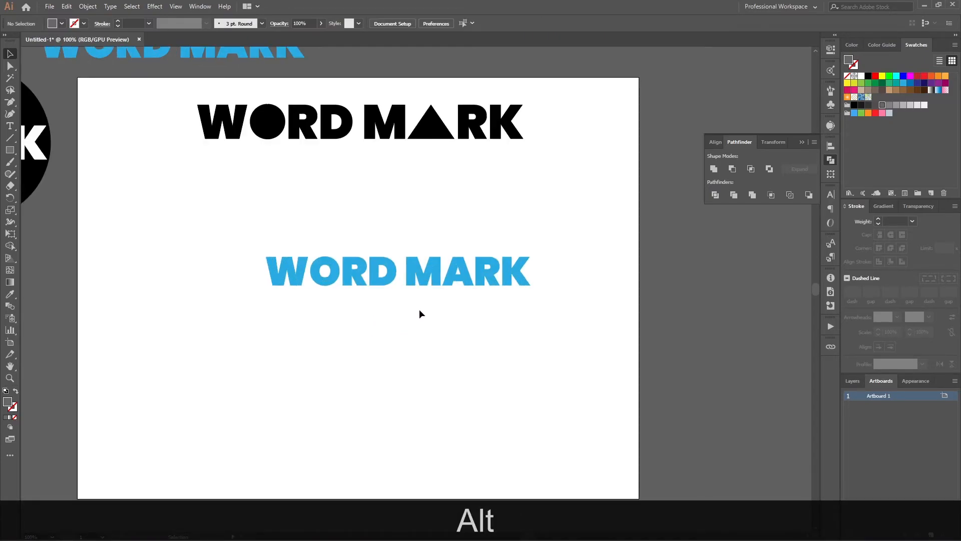
key(m)
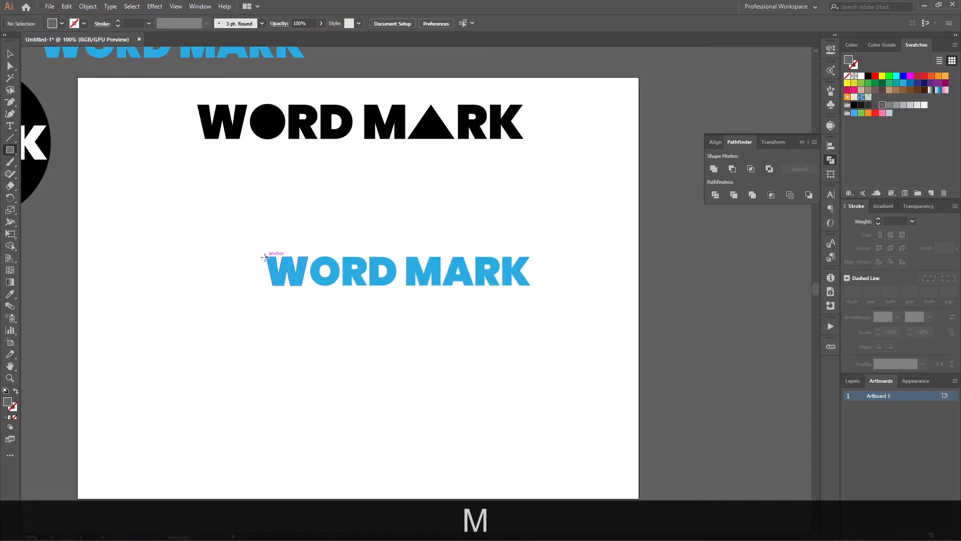
drag(265, 256, 531, 286)
scroll(404, 268, up, 2)
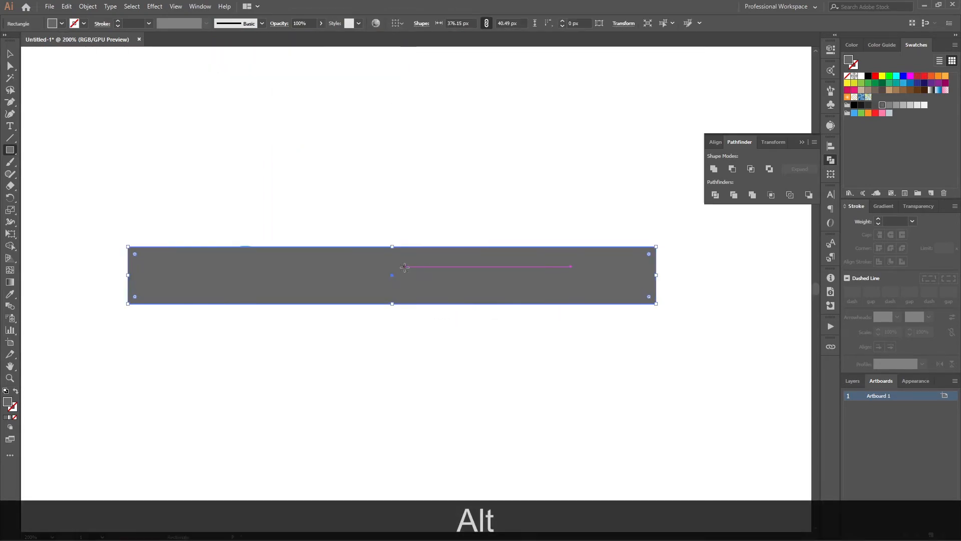
key(alt)
drag(396, 249, 392, 246)
key(shift+x)
key(ctrl+z)
- Offset the rectangle's path by 10 px with miter joins and swap the larger rectangle's fill and stroke
click(10, 56)
key(ctrl+shift+Page_Up)
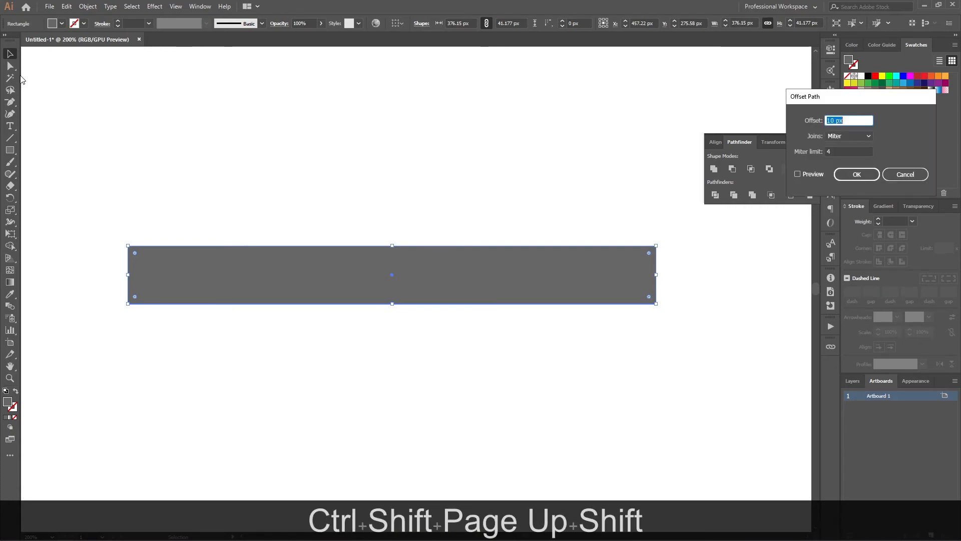
key(Return)
key(shift+x)
key(v)
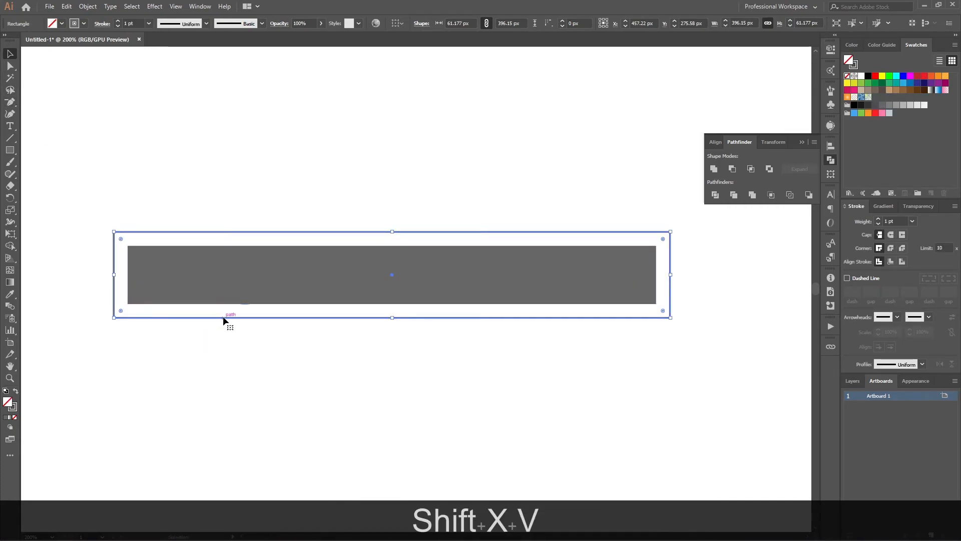
- Delete the solid inner rectangle covering the text and set the outlined rectangle's stroke weight to 3 pt
click(238, 269)
key(Delete)
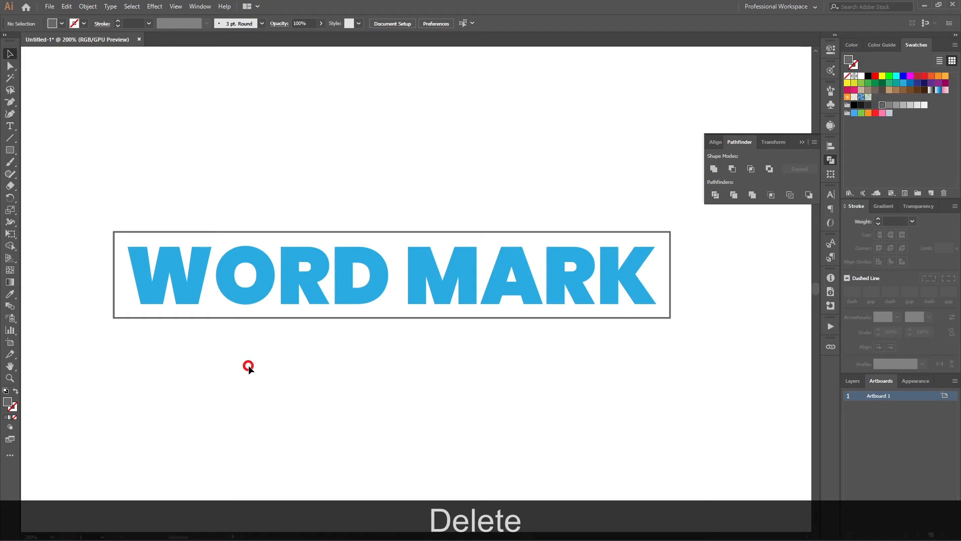
scroll(248, 365, down, 2)
scroll(235, 368, right, 1)
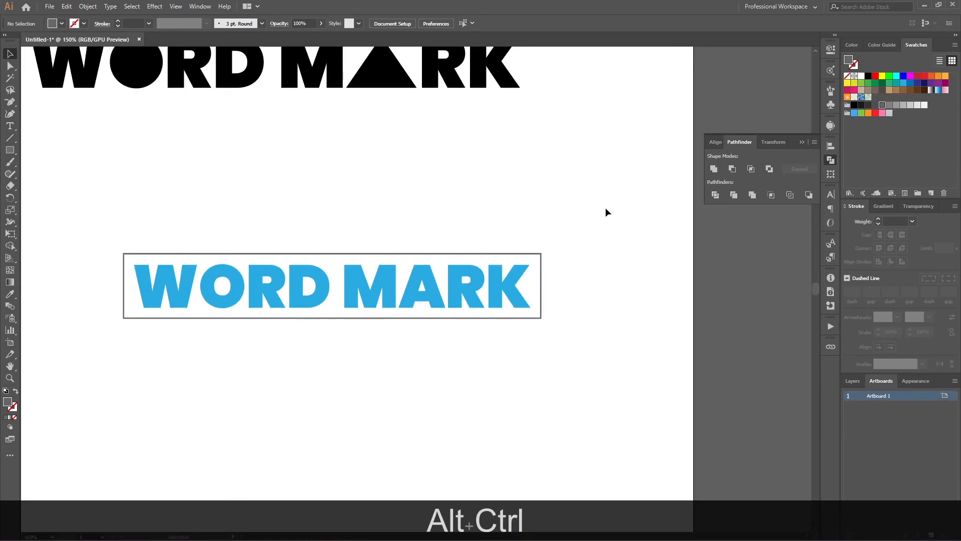
click(468, 317)
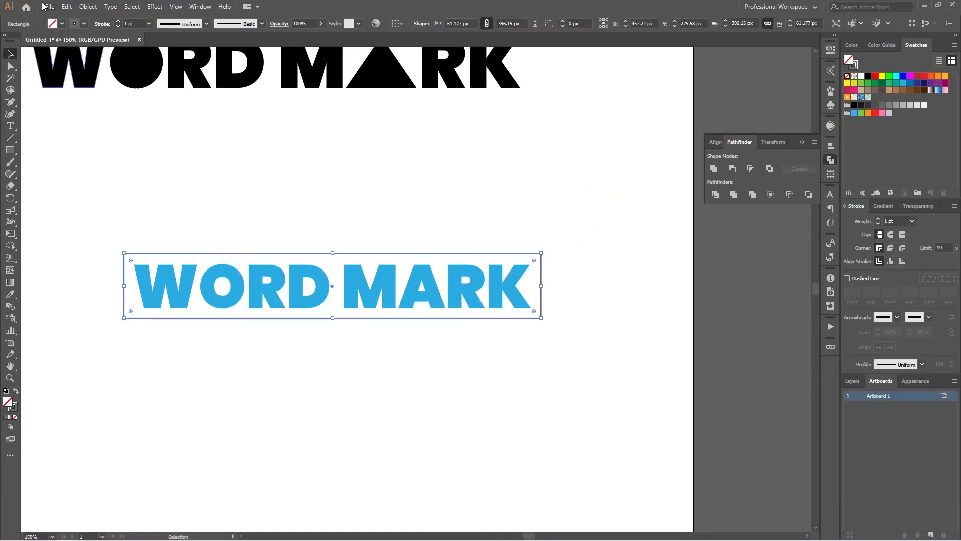
click(118, 21)
click(118, 21)
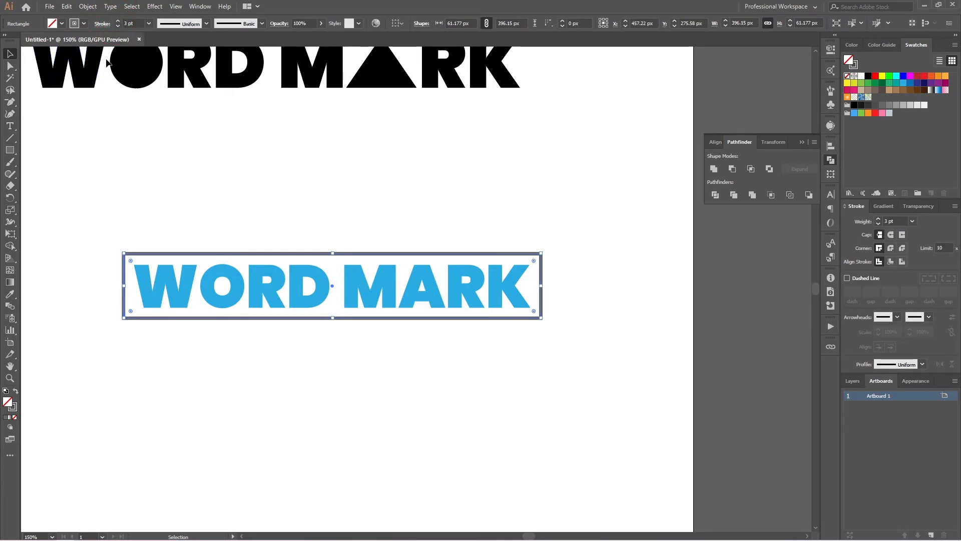
- Expand the outlined rectangle's stroke into a filled frame shape
click(88, 6)
click(124, 115)
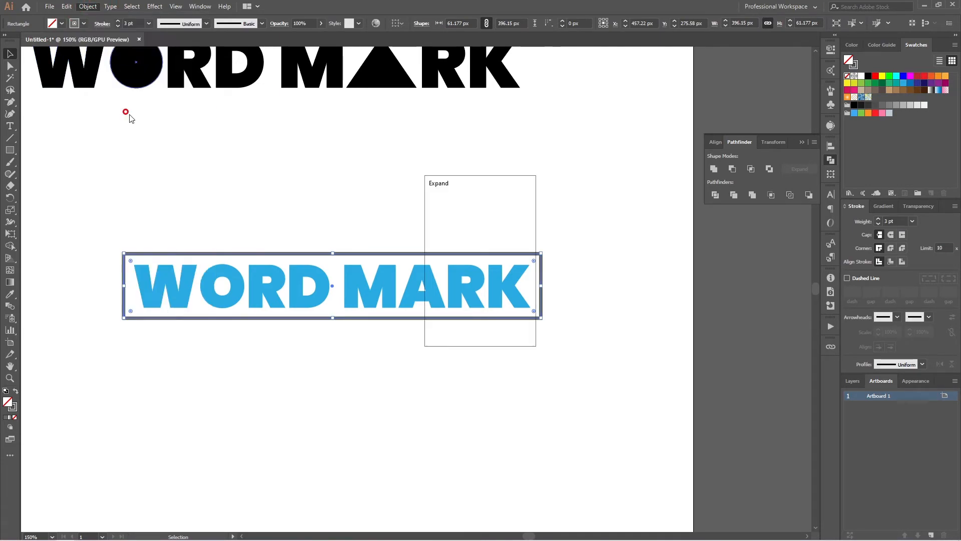
click(456, 324)
click(332, 356)
- Draw a rectangle of about 200 by 64 px over the frame's right half and send it behind the text
key(space)
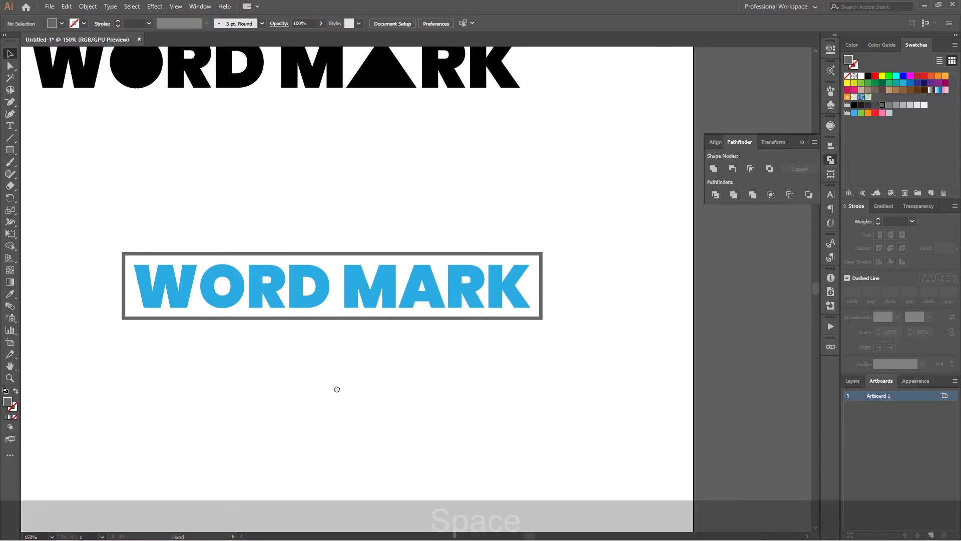
drag(333, 389, 398, 389)
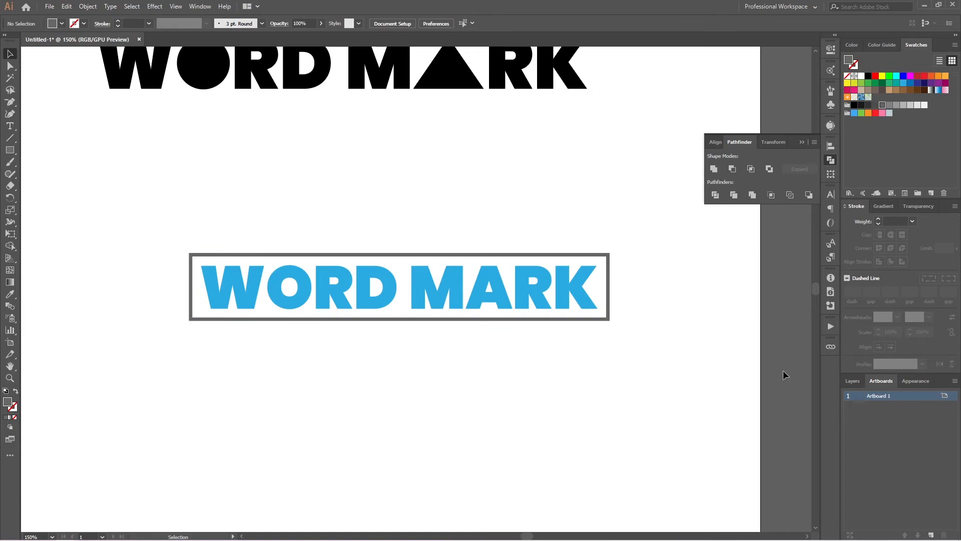
key(m)
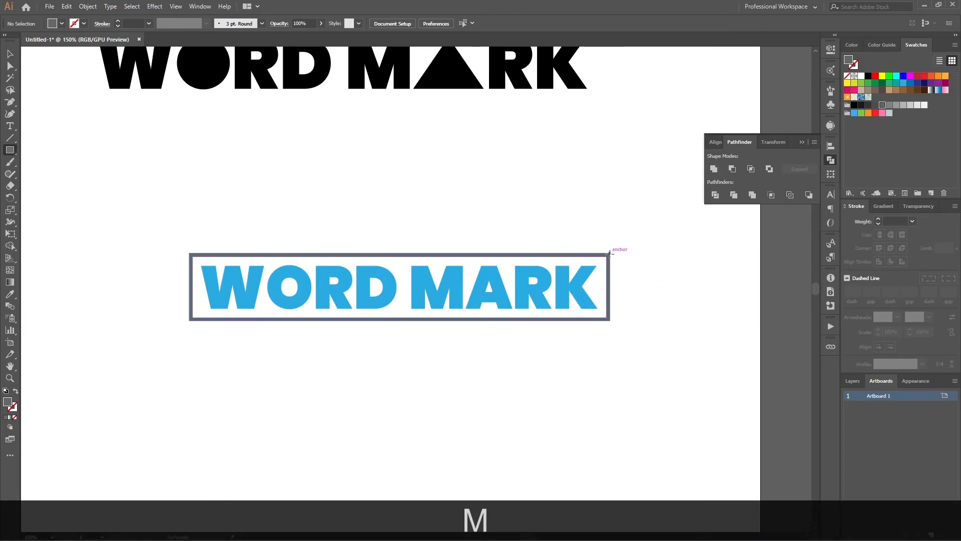
drag(608, 254, 403, 316)
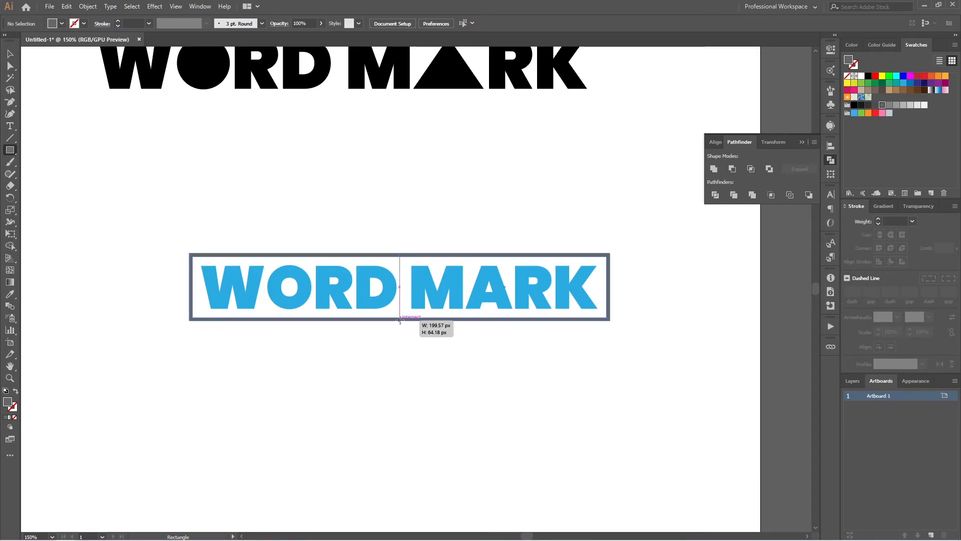
drag(400, 321, 399, 320)
key(ctrl+shift+bracketleft)
key(ctrl+shift+bracketleft)
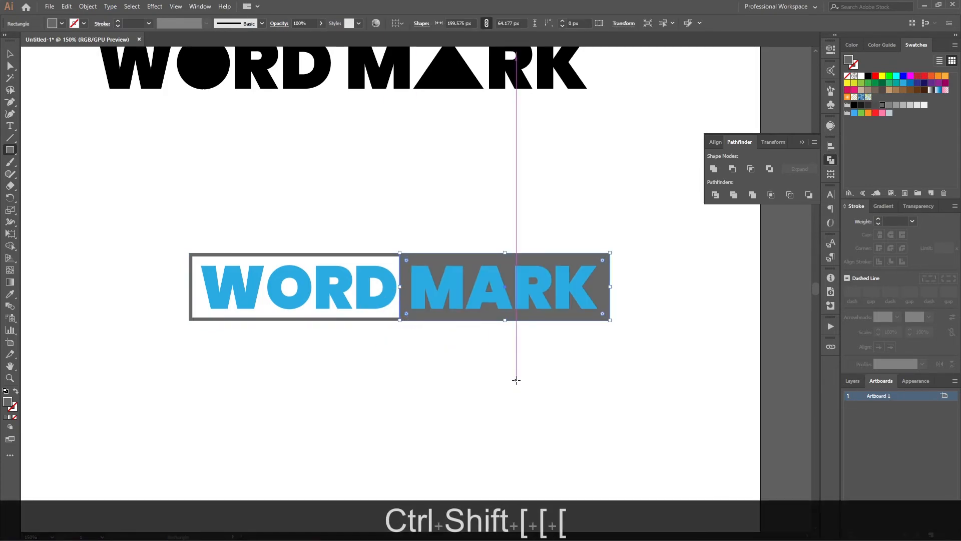
key(v)
click(485, 362)
click(329, 302)
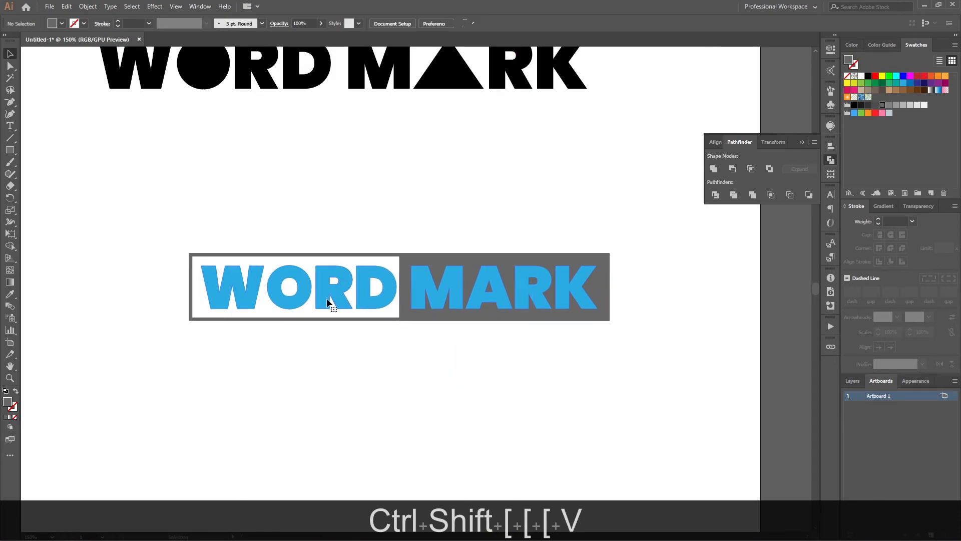
click(353, 345)
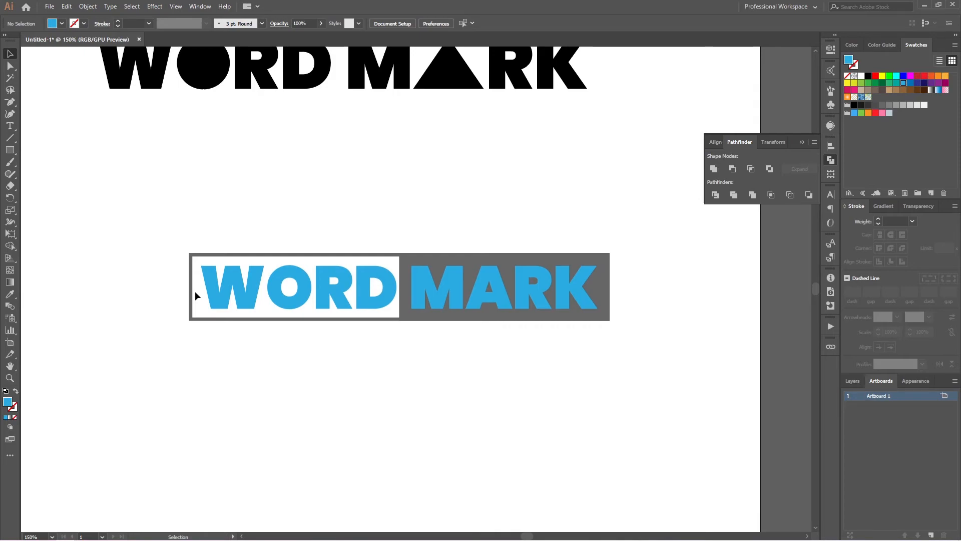
- Erase the frame's left side and a narrow vertical strip between WORD and MARK with rectangular eraser areas
click(10, 187)
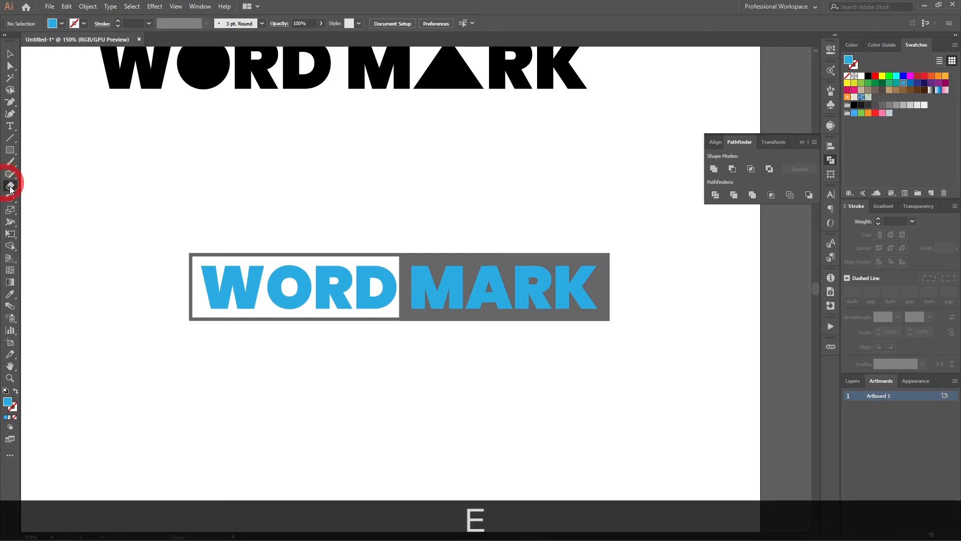
key(shift+e)
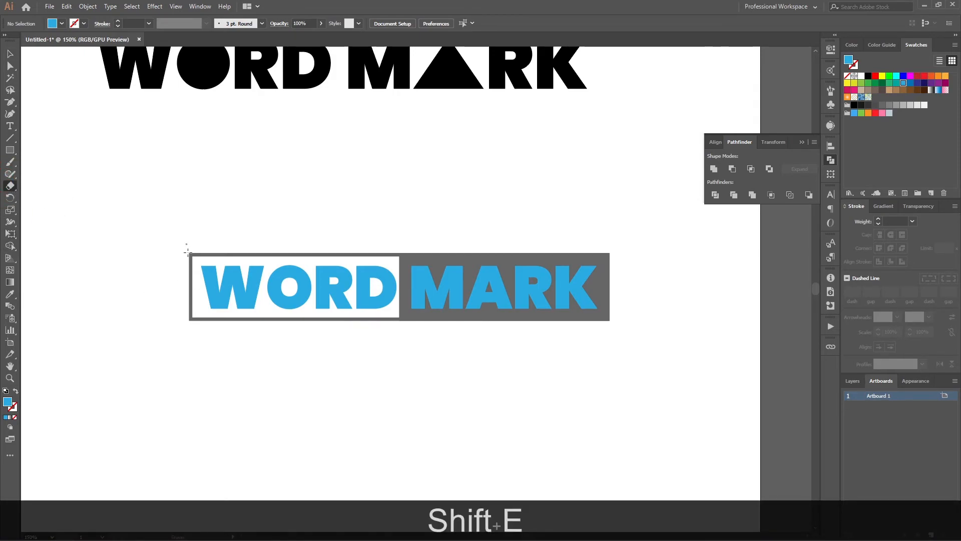
drag(179, 334, 193, 229)
key(alt)
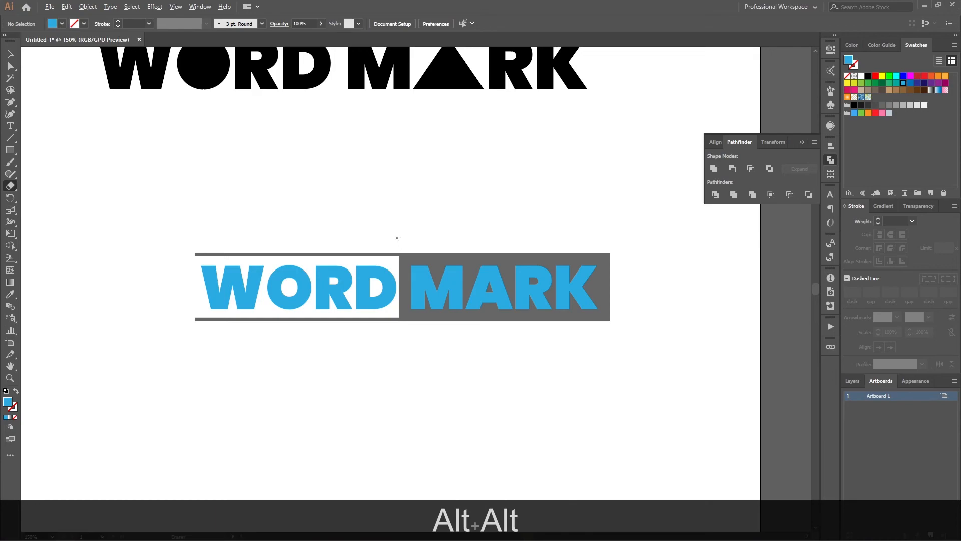
key(alt)
drag(404, 267, 404, 326)
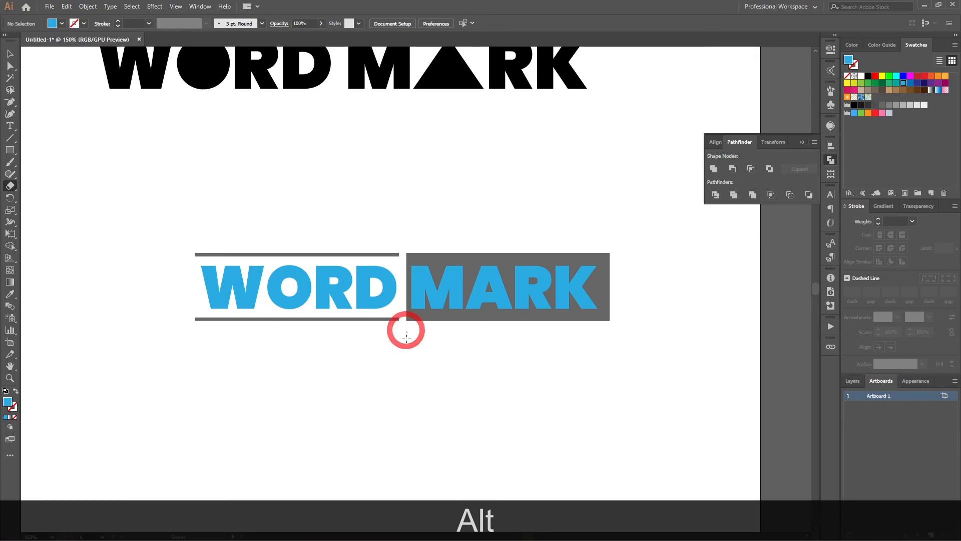
key(v)
key(alt)
scroll(403, 315, up, 3)
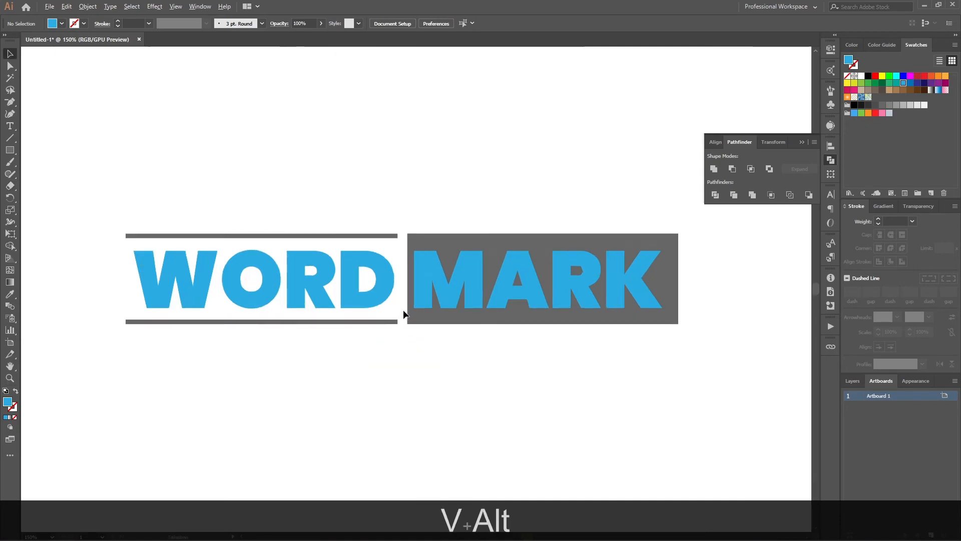
key(alt)
scroll(420, 332, down, 5)
scroll(396, 370, right, 7)
scroll(440, 358, down, 1)
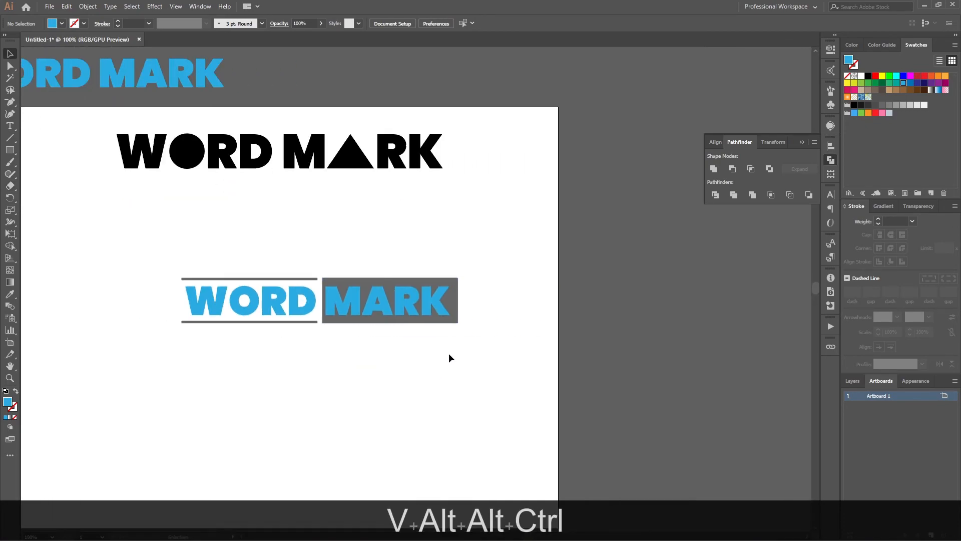
click(477, 306)
click(437, 298)
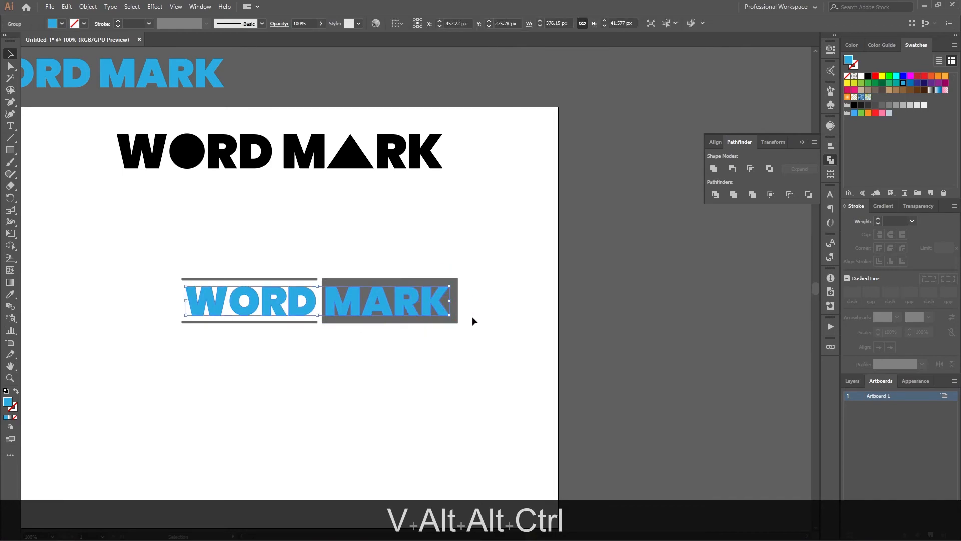
right_click(439, 306)
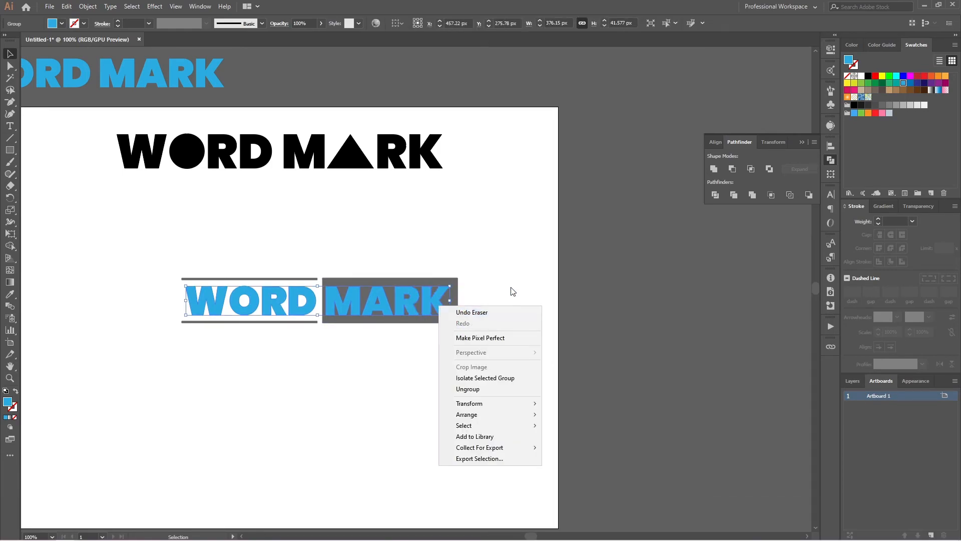
click(483, 285)
key(a)
key(alt)
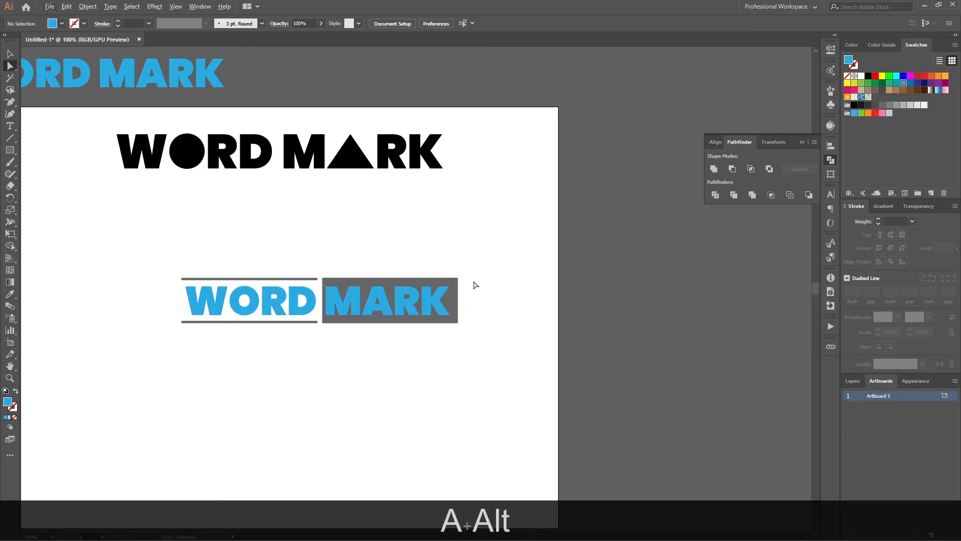
key(alt+w)
- Erase a narrow vertical strip from the gray block's right edge beside the letter K
key(e)
key(shift+e)
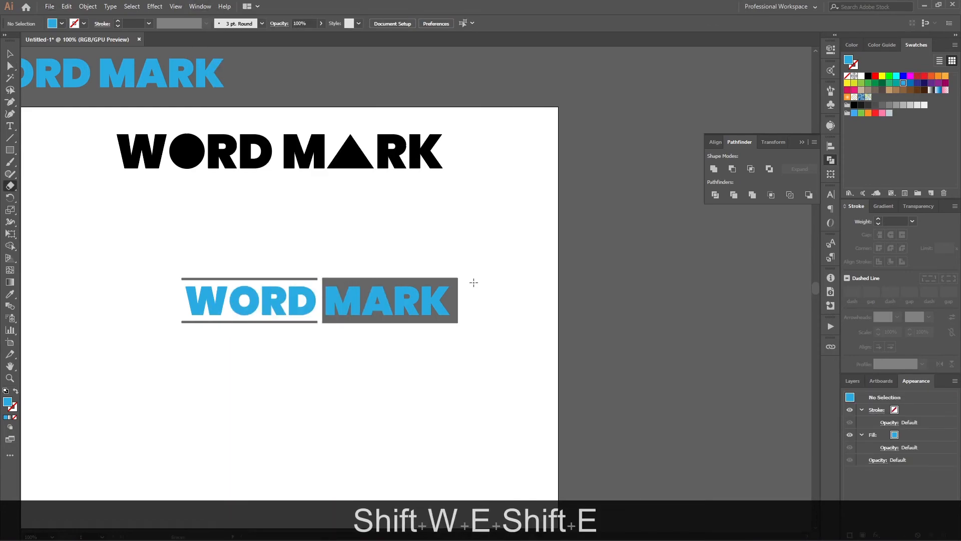
key(alt)
drag(474, 274, 453, 343)
key(v)
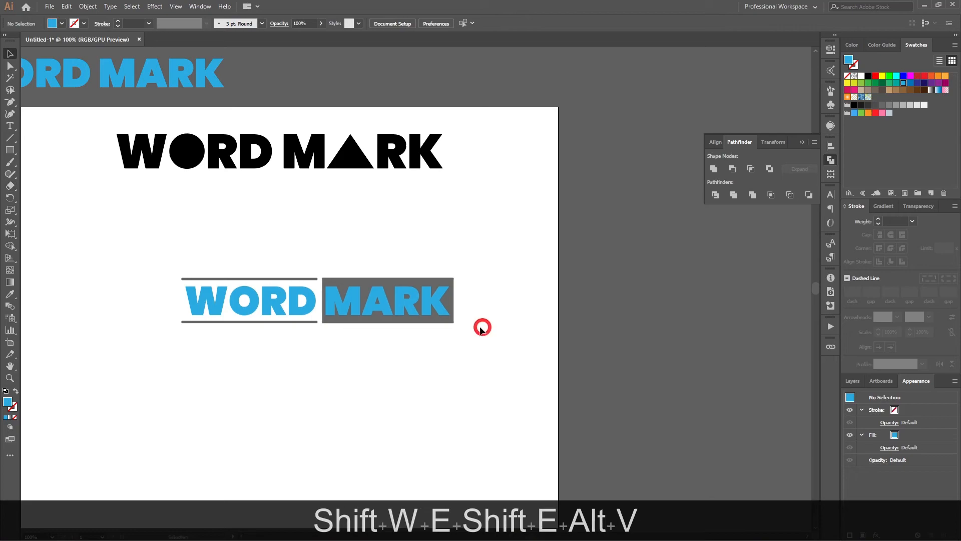
- Ungroup the WORD MARK lettering over the gray block design
click(441, 301)
right_click(436, 308)
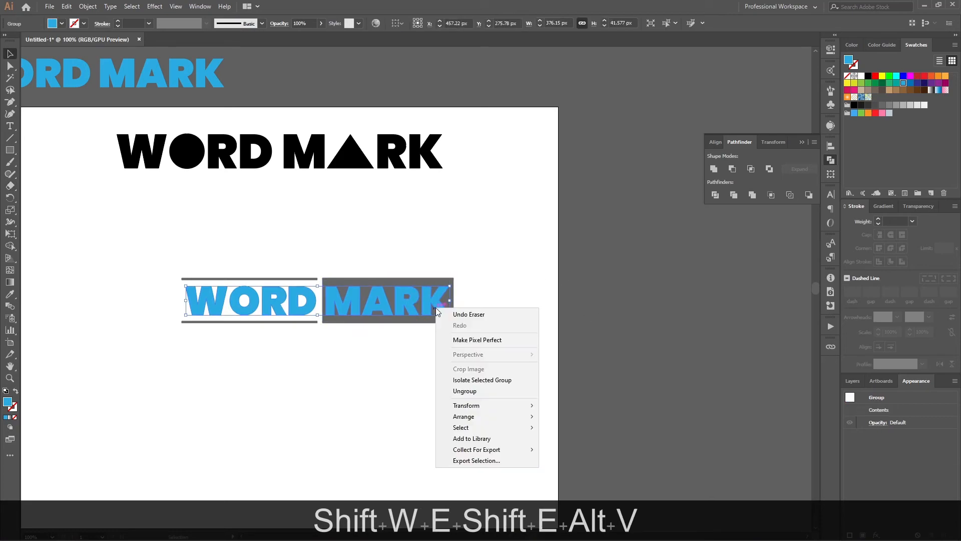
click(451, 389)
click(451, 390)
- Duplicate the complete lined WORD and blocked MARK design directly above the original
drag(493, 249, 331, 332)
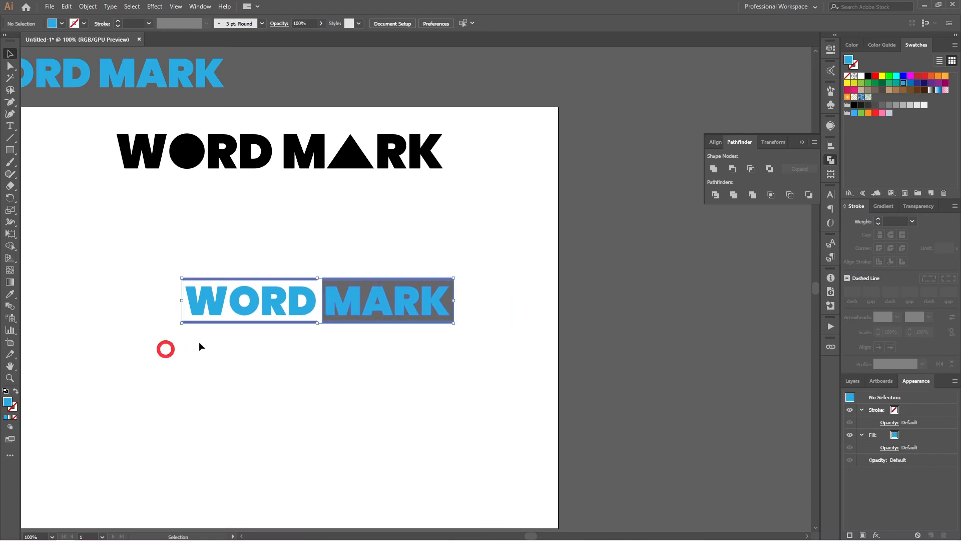
click(493, 269)
drag(501, 237, 136, 346)
drag(386, 321, 388, 247)
click(487, 260)
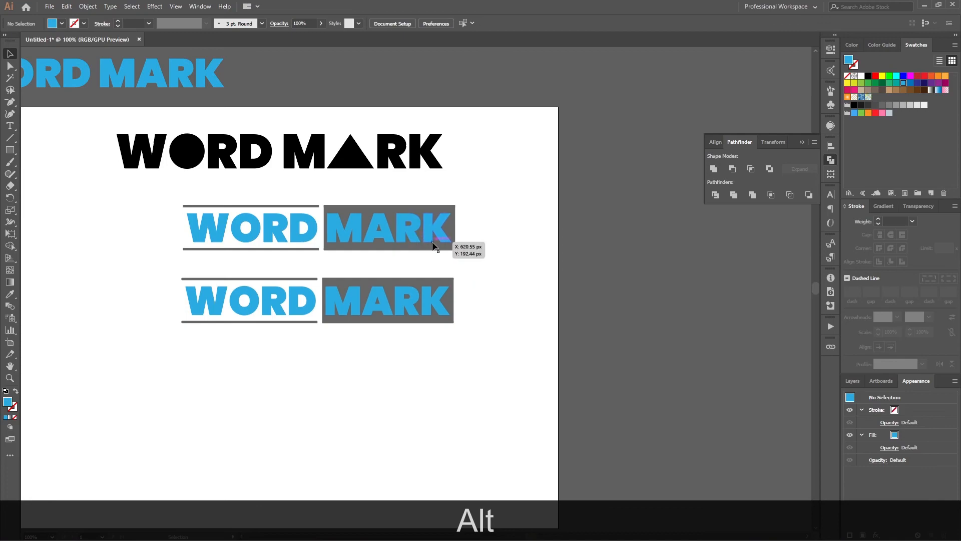
- Recolor the MARK letters of the upper copy with the gray sampled from the block behind them
click(434, 245)
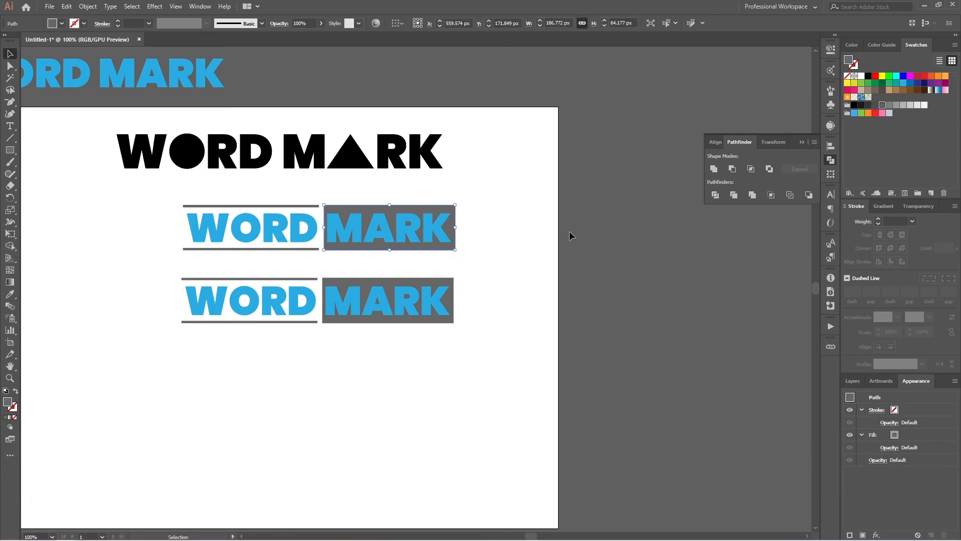
click(440, 230)
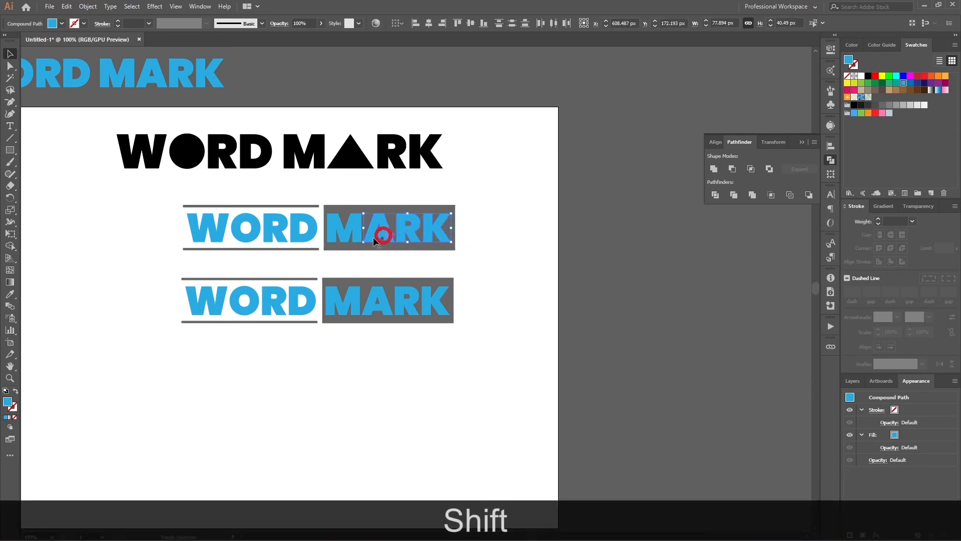
key(i)
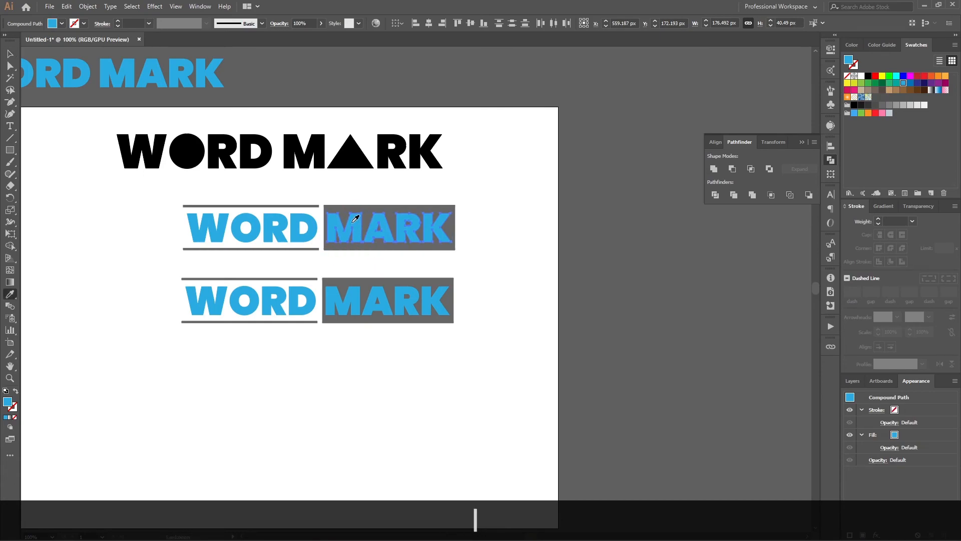
click(376, 208)
key(v)
- Recolor the upper copy's block with the blue sampled from the WORD letters
click(408, 255)
click(407, 244)
shift+click(445, 245)
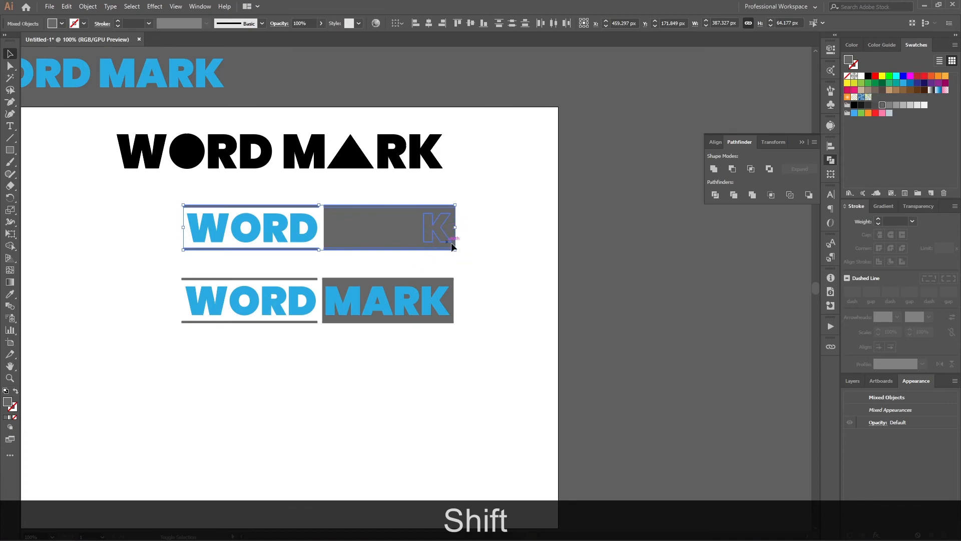
click(467, 245)
click(453, 249)
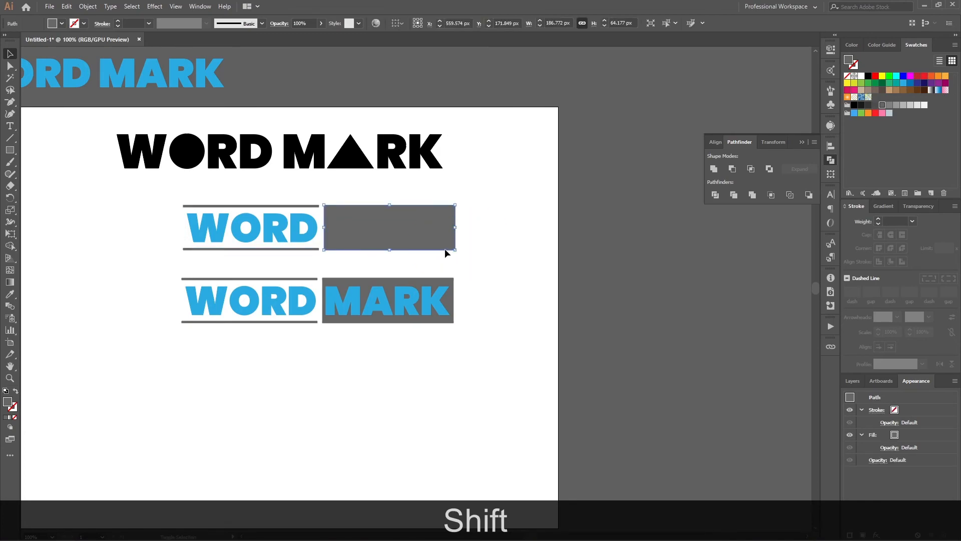
key(i)
click(306, 233)
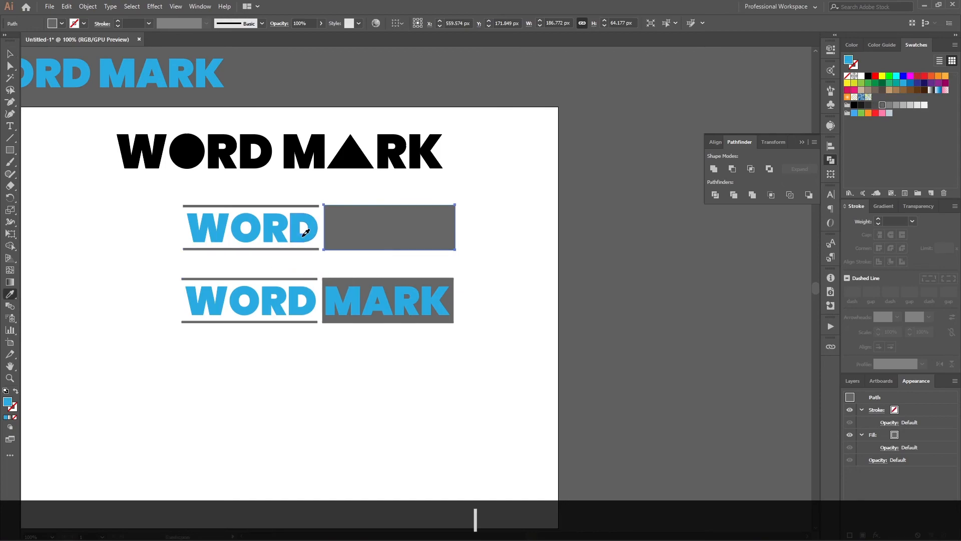
key(v)
click(467, 241)
- Try to bring the upper copy's blue block in front of the gray frame strips
click(455, 230)
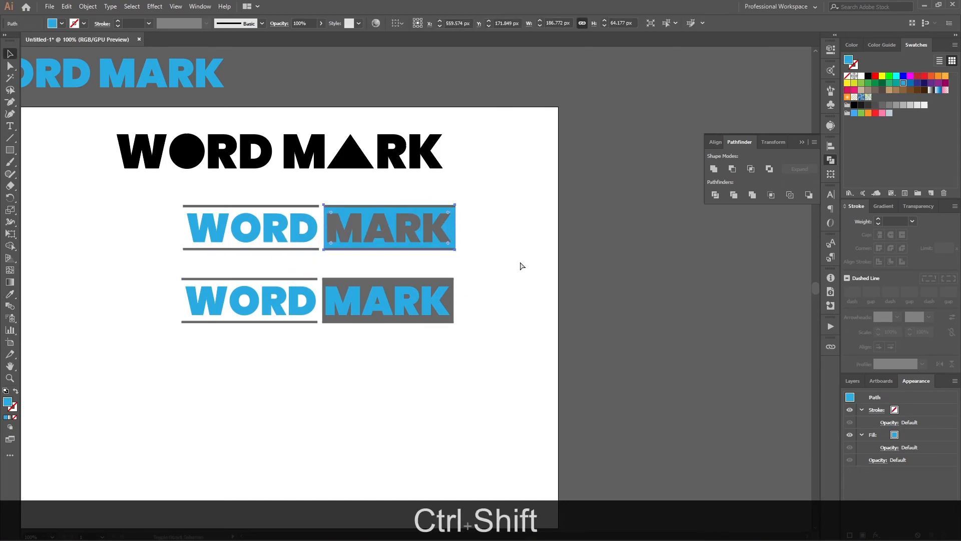
key(ctrl)
key(ctrl+shift+bracketright)
key(ctrl+shift+bracketright)
key(ctrl+shift+bracketright)
key(ctrl+shift+bracketright)
key(ctrl+shift+bracketright)
key(ctrl+shift+bracketright)
key(ctrl+shift+bracketright)
key(ctrl+shift+bracketright)
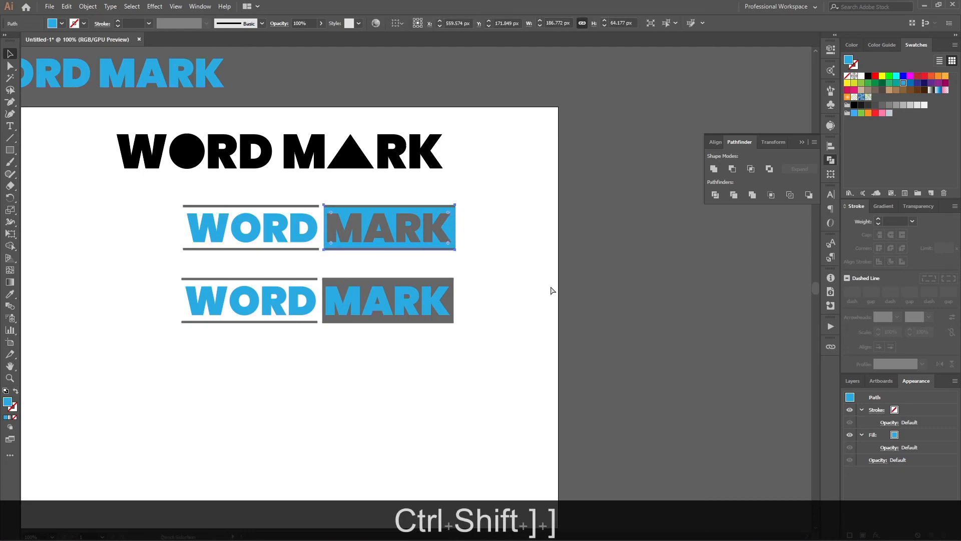
key(ctrl+shift+bracketright)
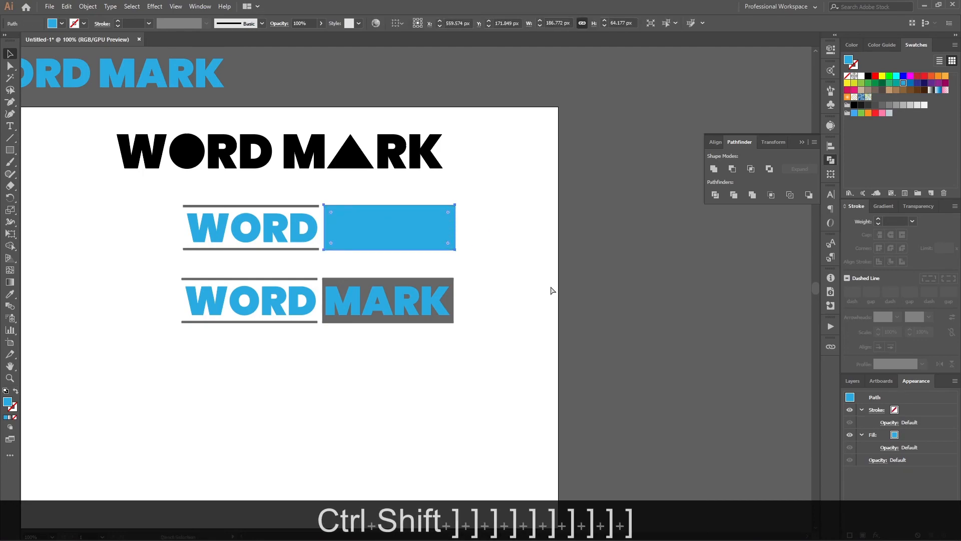
drag(481, 238, 450, 211)
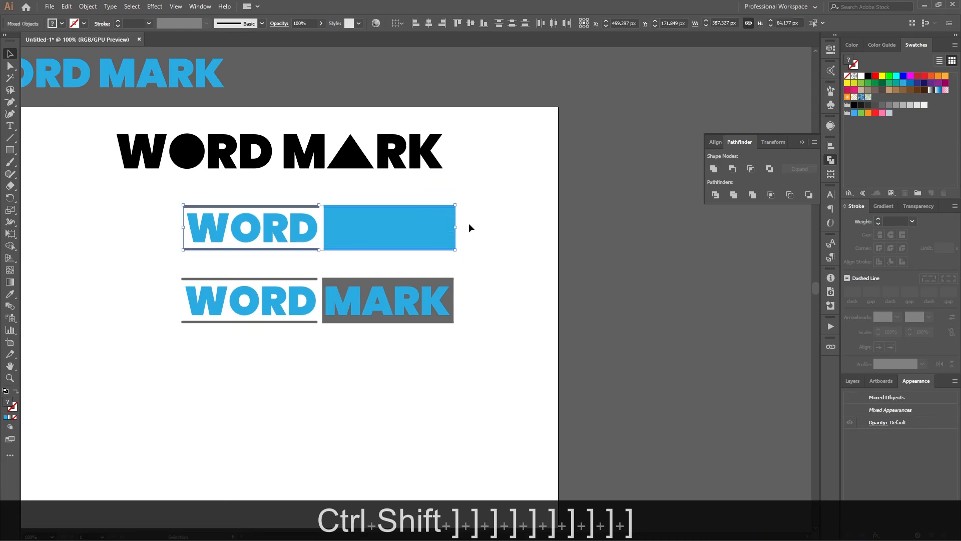
click(531, 255)
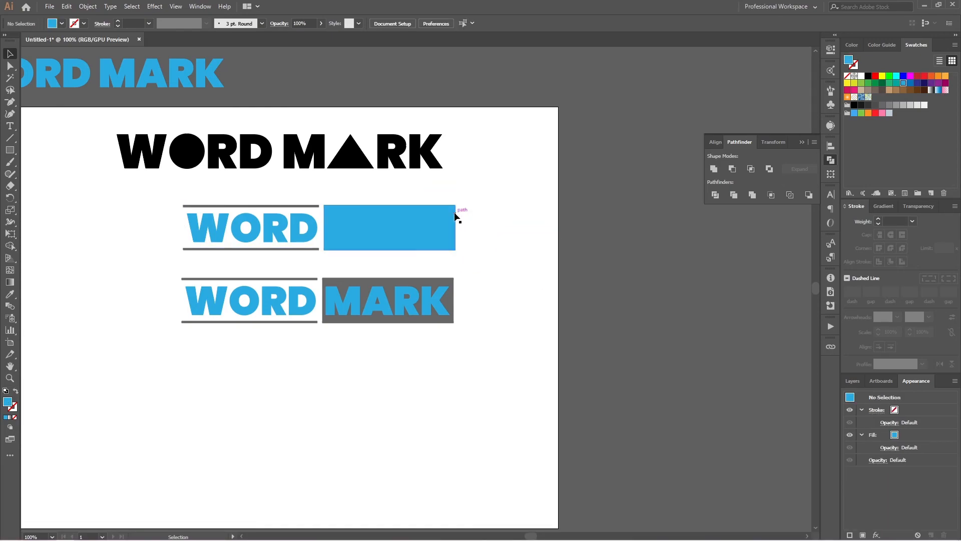
- Send the upper copy's blue block to the back, behind the MARK letters
key(ctrl+shift+bracketleft)
key(ctrl+shift+bracketleft)
key(ctrl+shift+bracketleft)
click(539, 256)
- Delete the leftover gray frame strips along the upper and lower edges of the blue block
key(a)
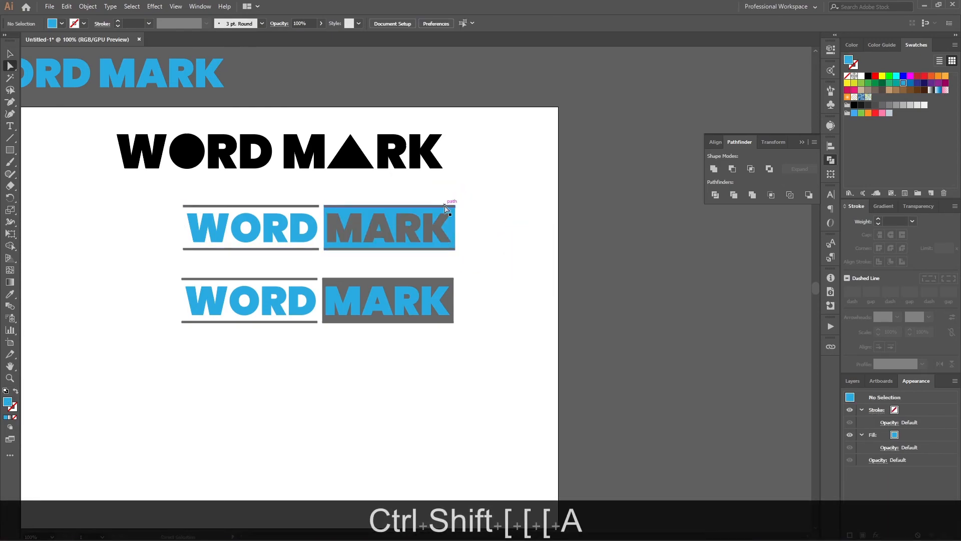
click(453, 206)
key(Delete)
key(Delete)
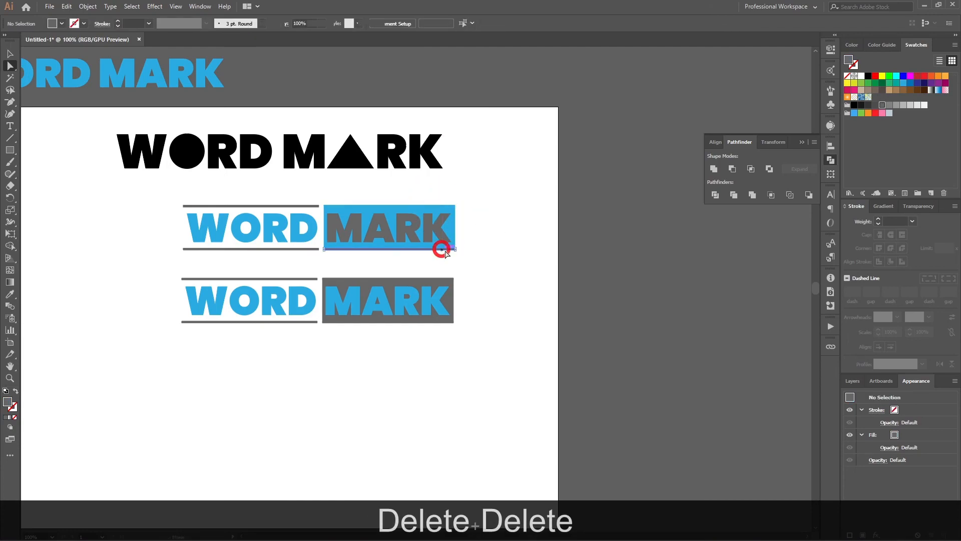
key(v)
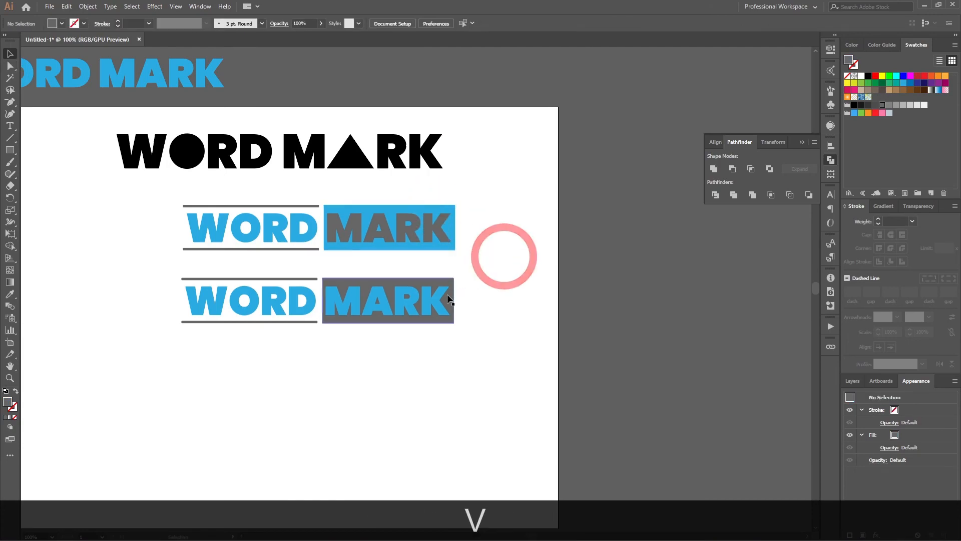
- Try to subtract the MARK letters from the gray block of the lower design with Minus Front
scroll(438, 340, down, 1)
drag(496, 249, 340, 321)
right_click(443, 284)
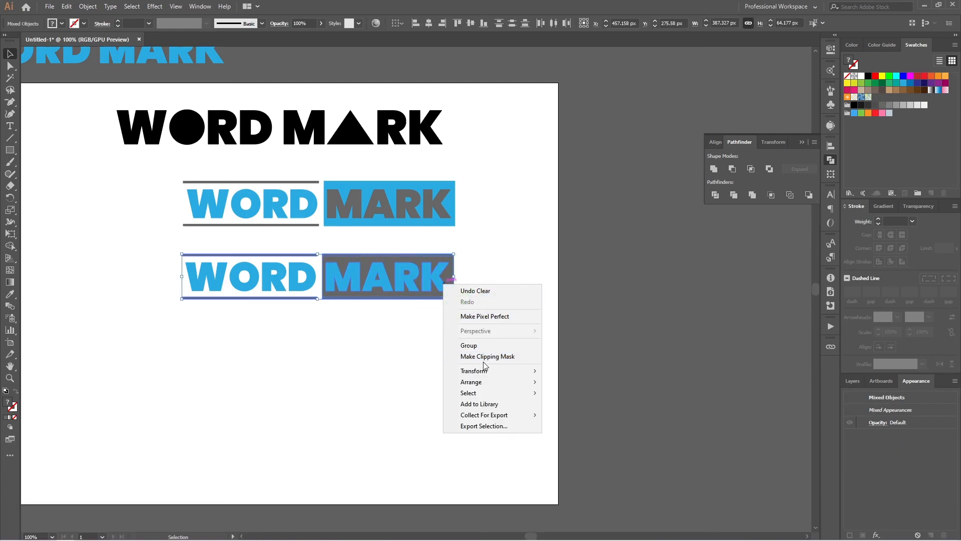
click(389, 339)
click(410, 284)
click(472, 254)
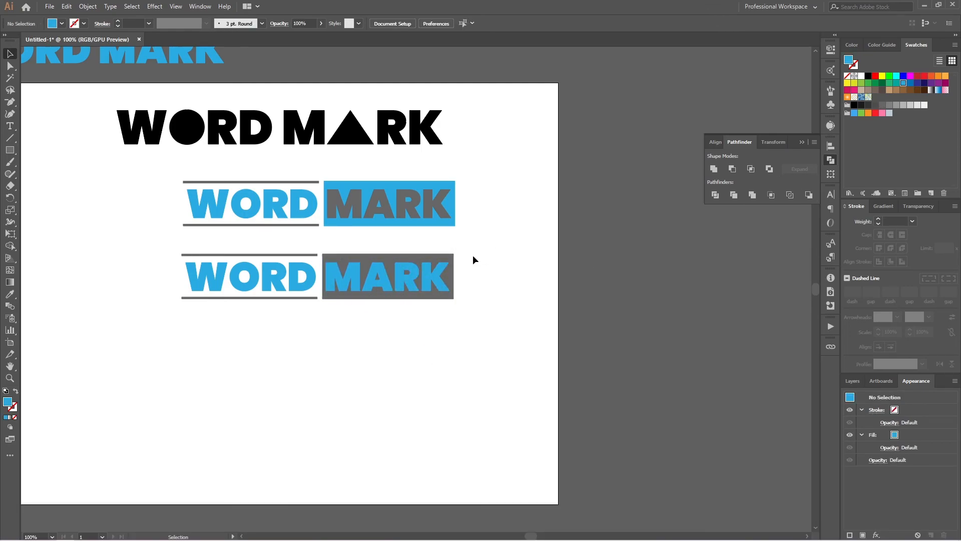
click(331, 288)
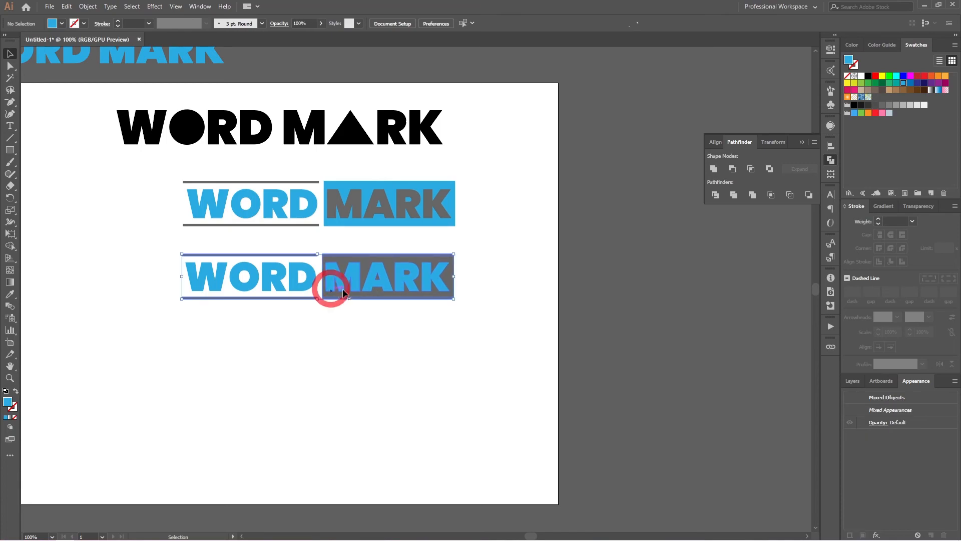
click(733, 169)
key(ctrl+z)
click(527, 337)
- Delete the leftover gray frame strips along the upper and lower edges of the lower design's gray block
key(a)
click(385, 254)
key(Delete)
key(Delete)
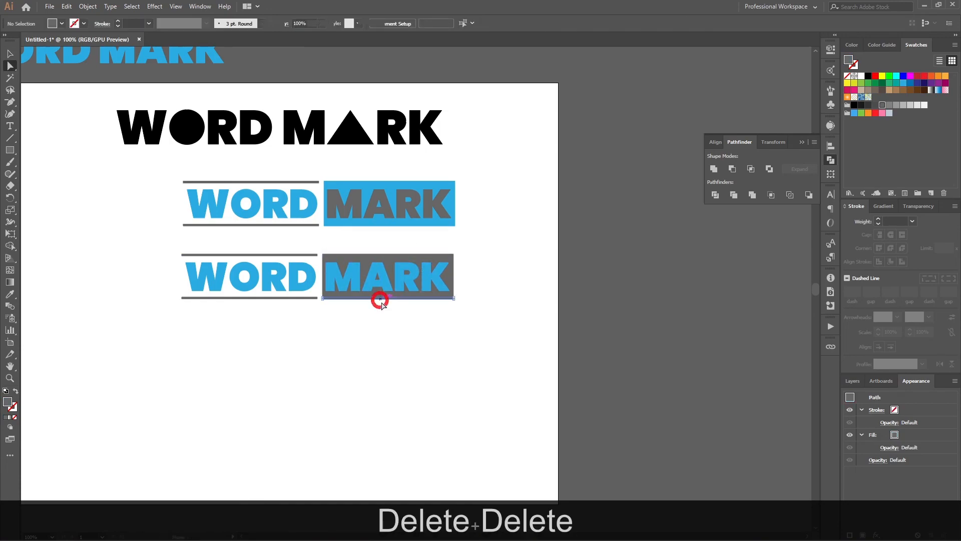
- Cut the MARK letters out of the lower design's gray block with Minus Front
key(v)
drag(488, 314, 332, 310)
click(733, 169)
key(ctrl+z)
click(733, 169)
click(502, 368)
- Recolor the lower design's knocked-out MARK block with the blue sampled from the WORD letters
alt+scroll(502, 368, down, 1)
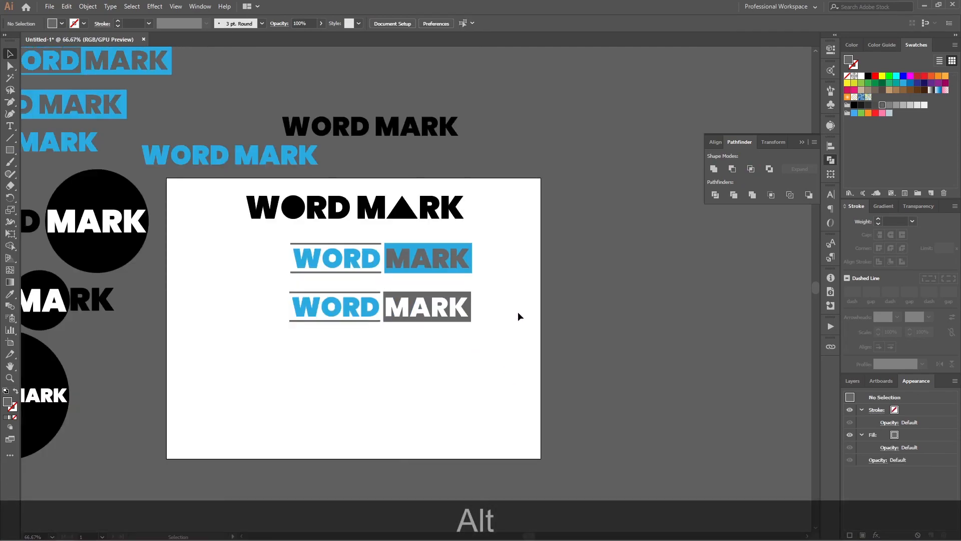
drag(510, 284, 231, 370)
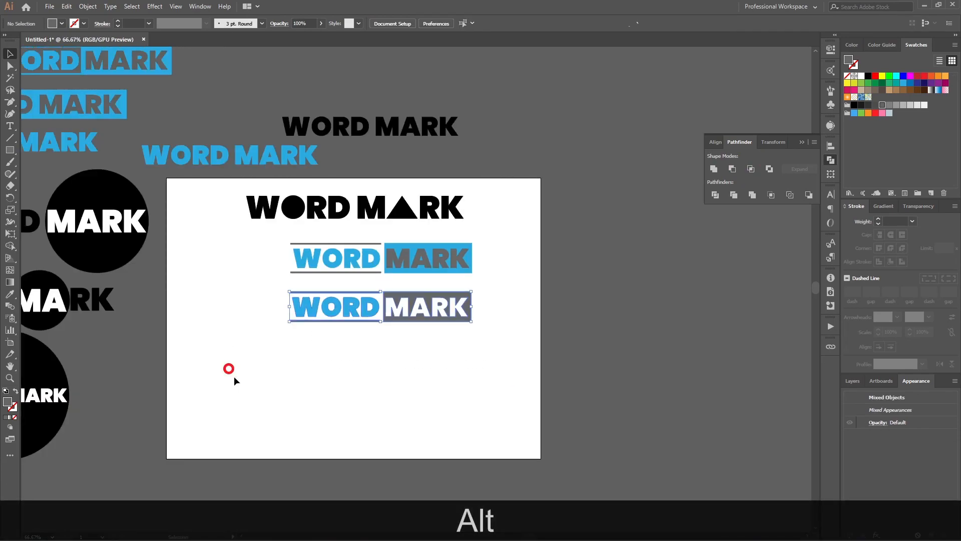
click(485, 400)
scroll(459, 322, down, 1)
click(461, 310)
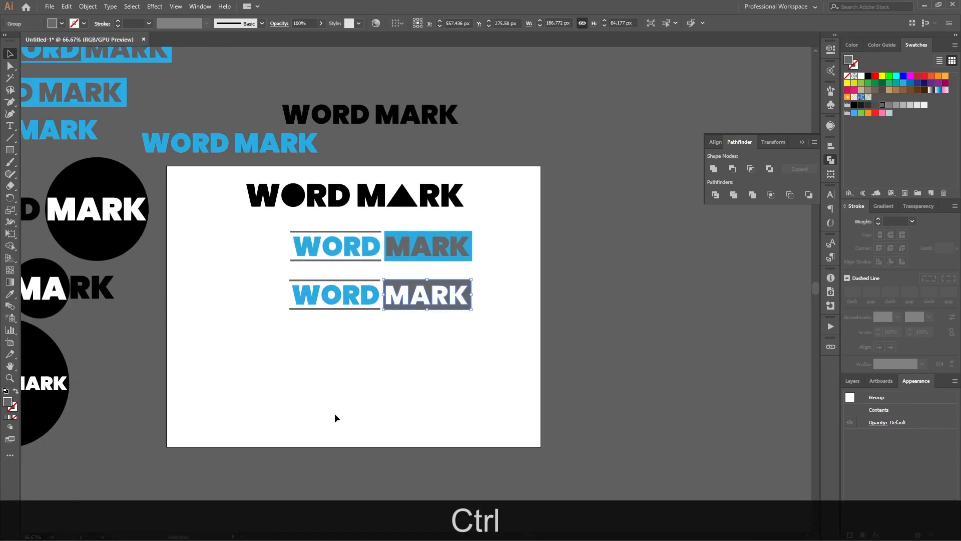
key(i)
click(340, 303)
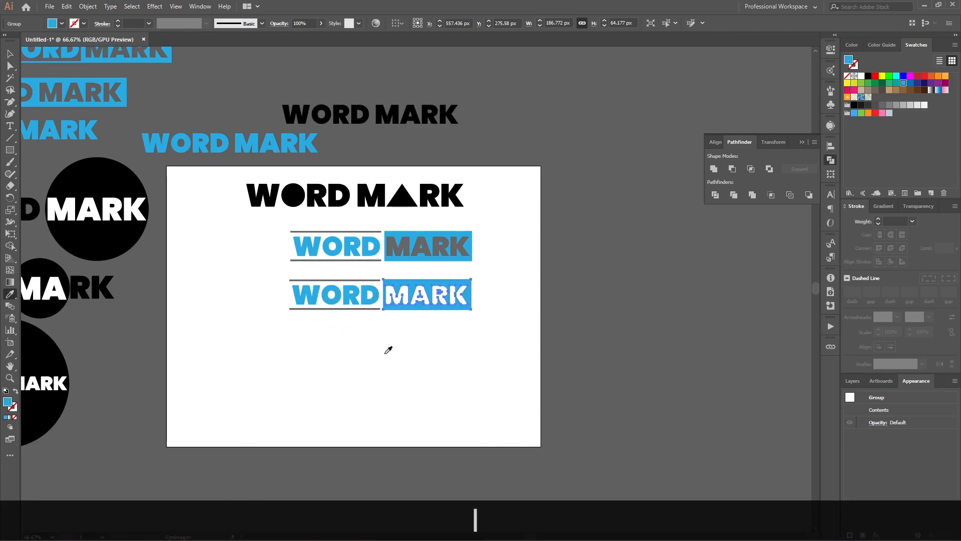
key(v)
click(430, 381)
- Group the lower WORD MARK design and move it further down the artboard
drag(494, 275, 253, 323)
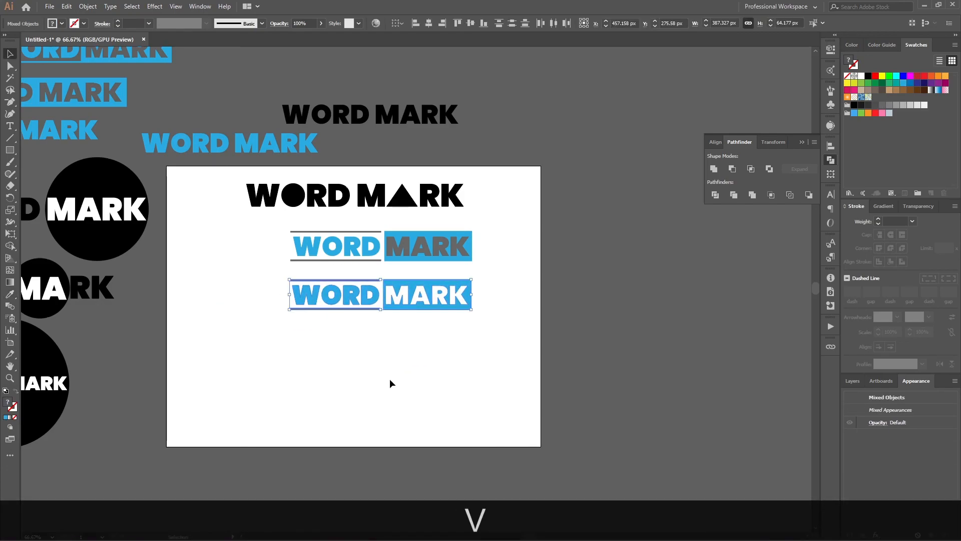
key(ctrl+g)
click(436, 396)
drag(450, 307, 461, 337)
- Minimize the application window to show the desktop
click(391, 385)
drag(386, 381, 408, 402)
scroll(442, 386, down, 2)
scroll(440, 386, up, 1)
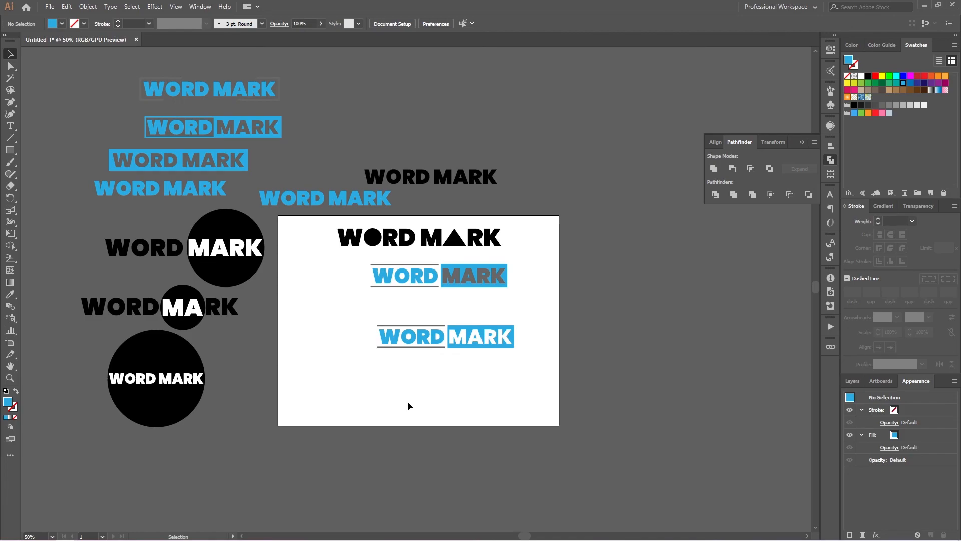
click(925, 6)
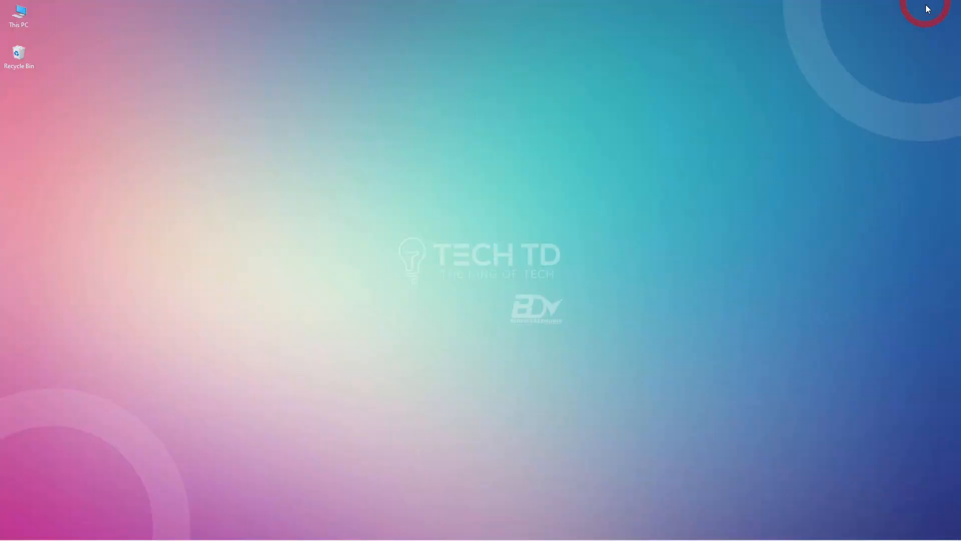